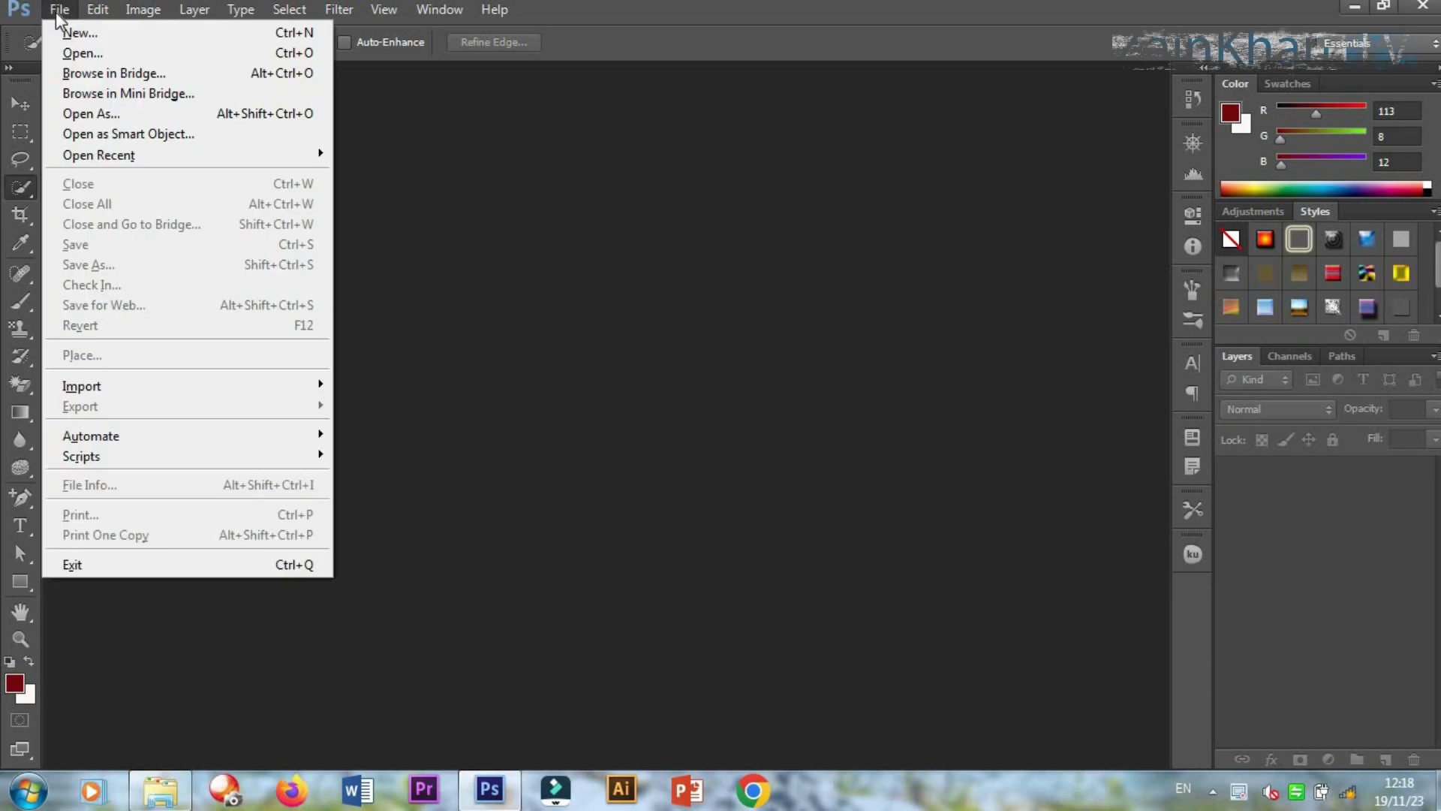
# Create a new document 1200 pixels wide and 1080 pixels high.
pyautogui.click(68, 33)
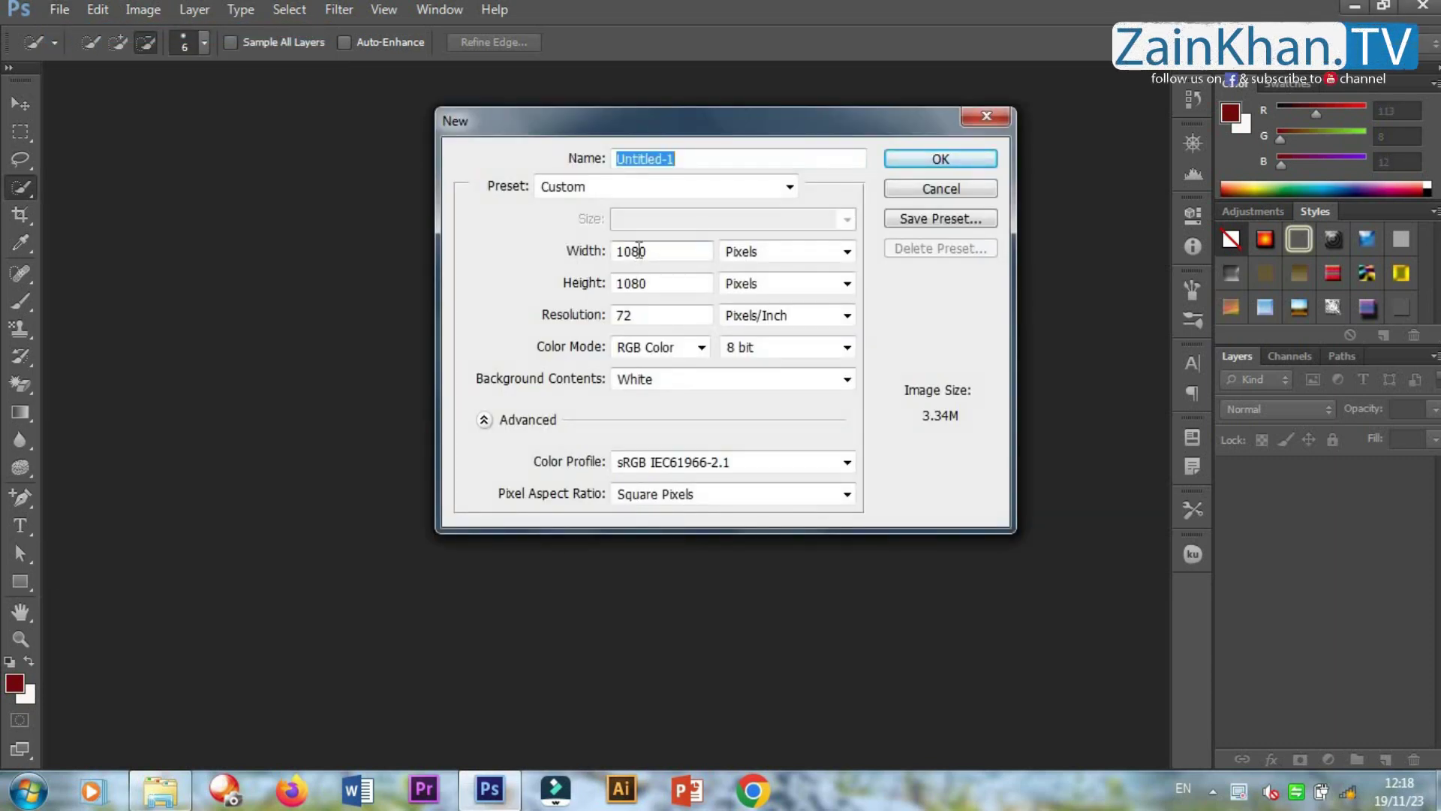
pyautogui.click(638, 253)
pyautogui.press('BackSpace')
pyautogui.press('BackSpace')
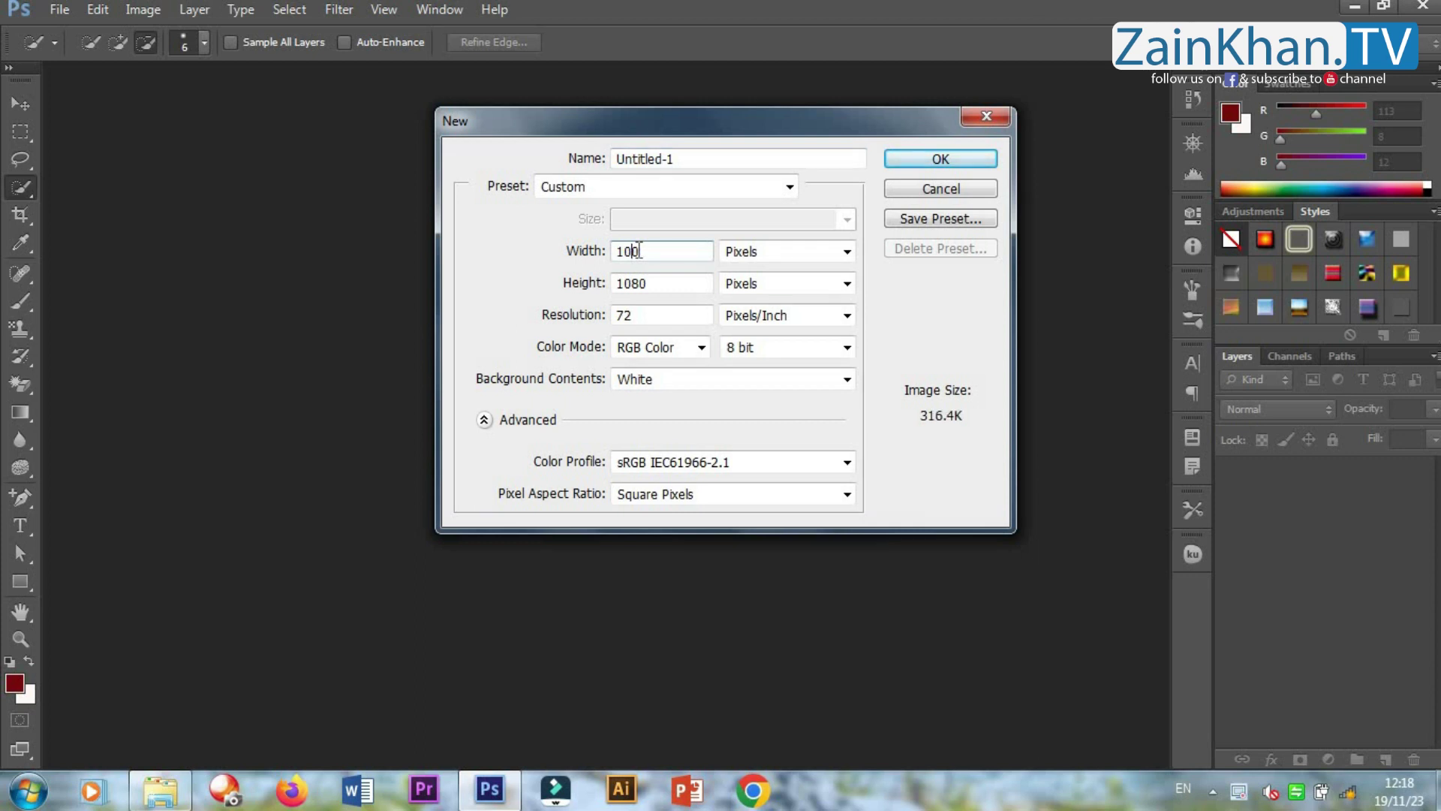
pyautogui.write('20')
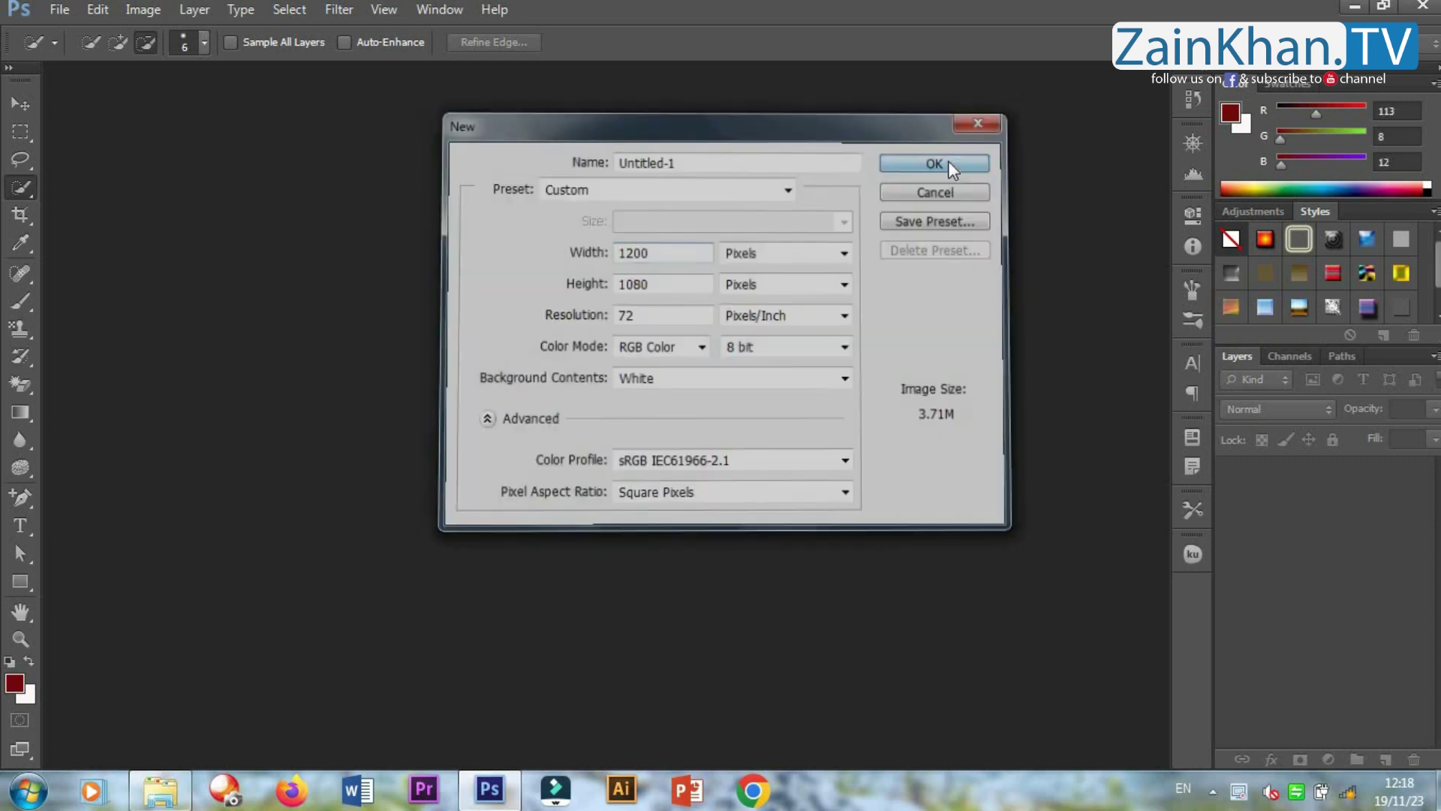
pyautogui.click(949, 162)
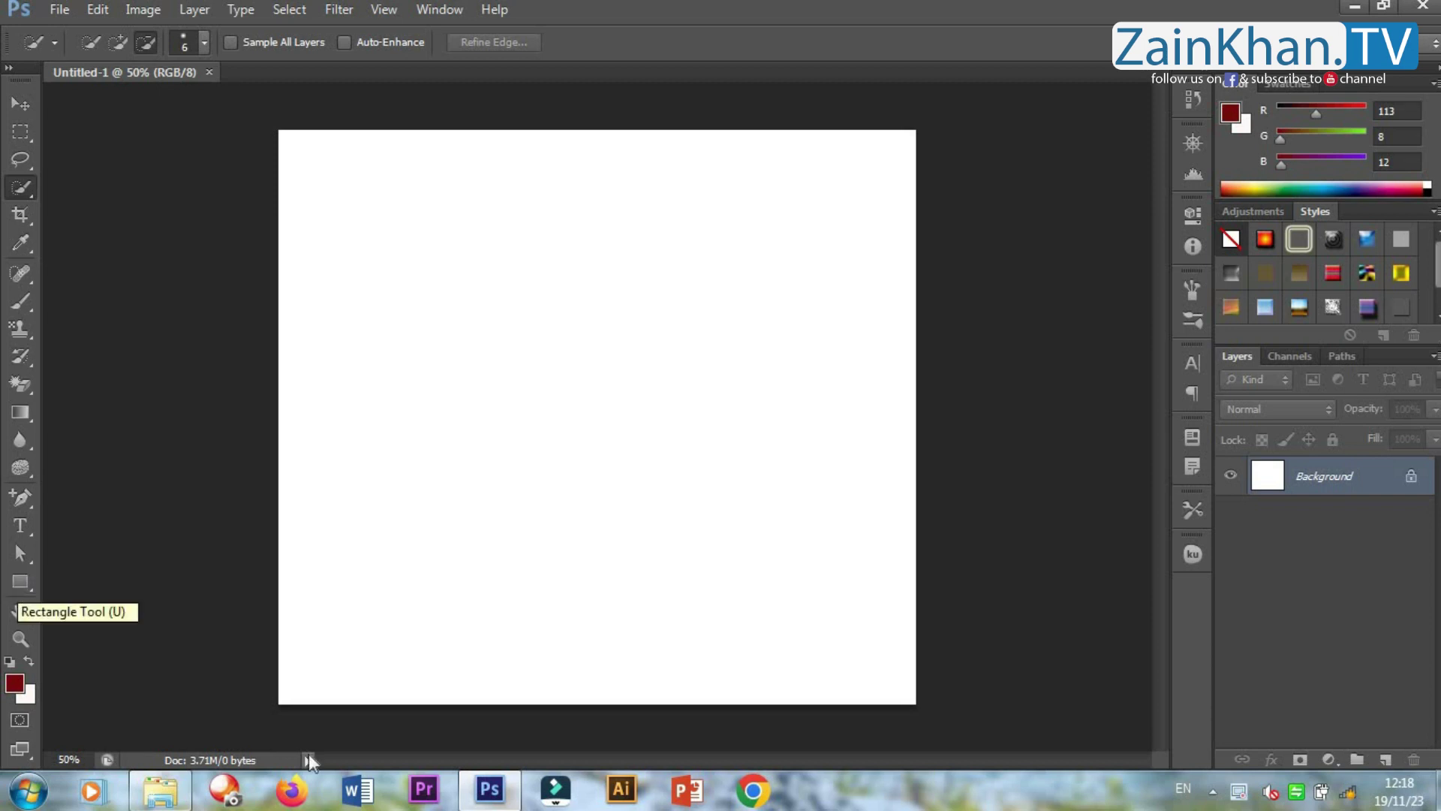
# Place the house image pngwing.com(9) from the poster ptactice folder, enlarged to about 339% near the centre of the canvas.
pyautogui.click(172, 805)
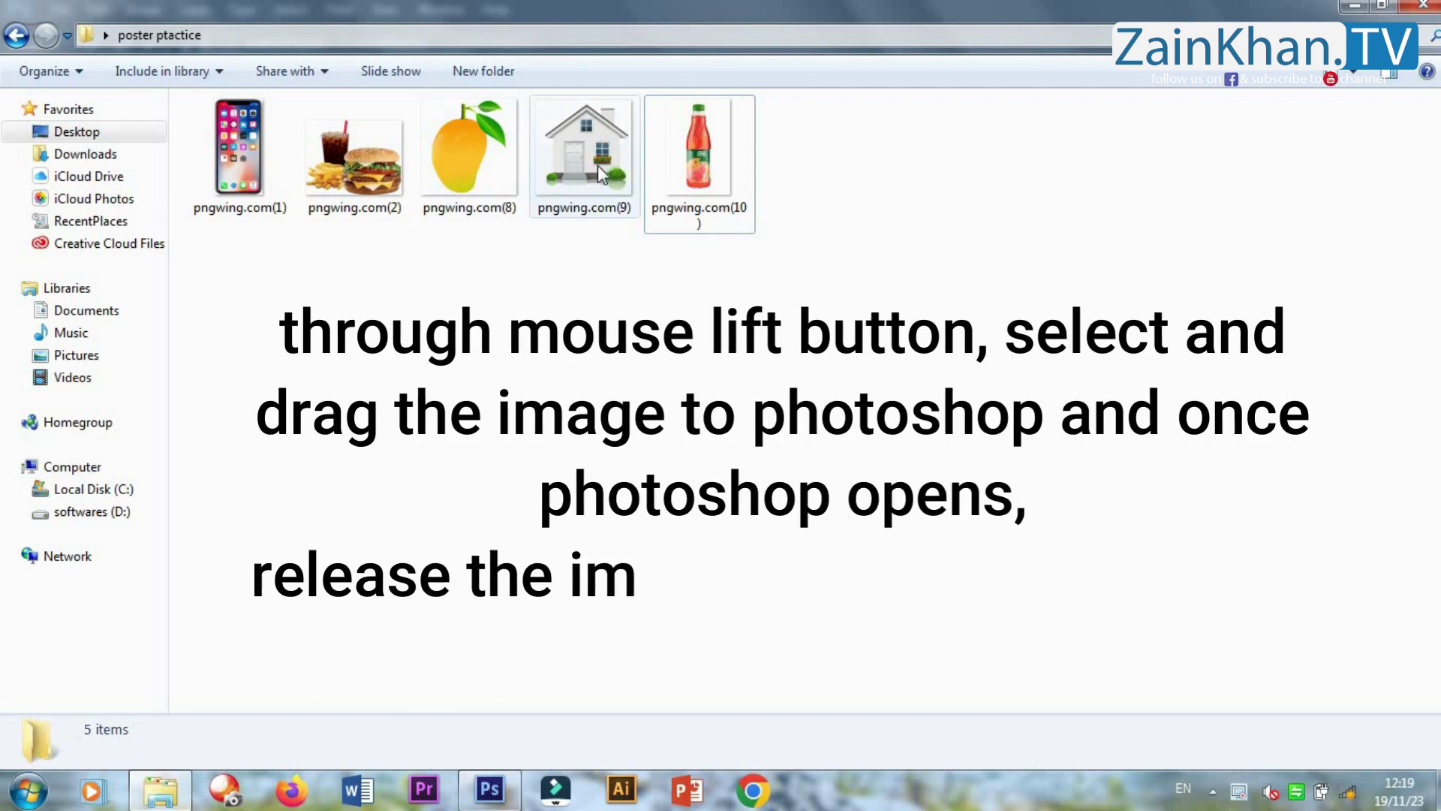
pyautogui.moveTo(597, 165); pyautogui.dragTo(644, 511)
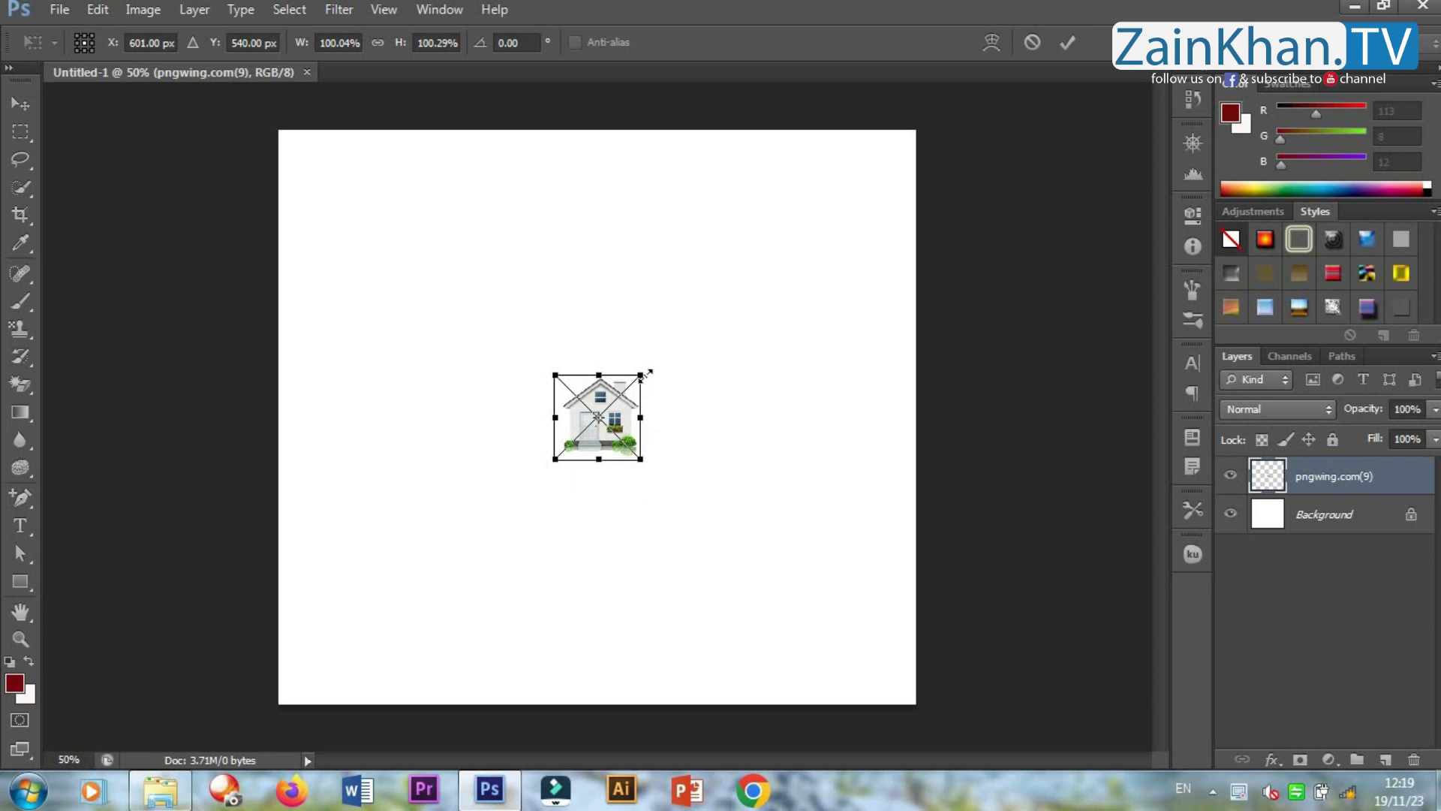
pyautogui.moveTo(658, 367); pyautogui.dragTo(832, 287)
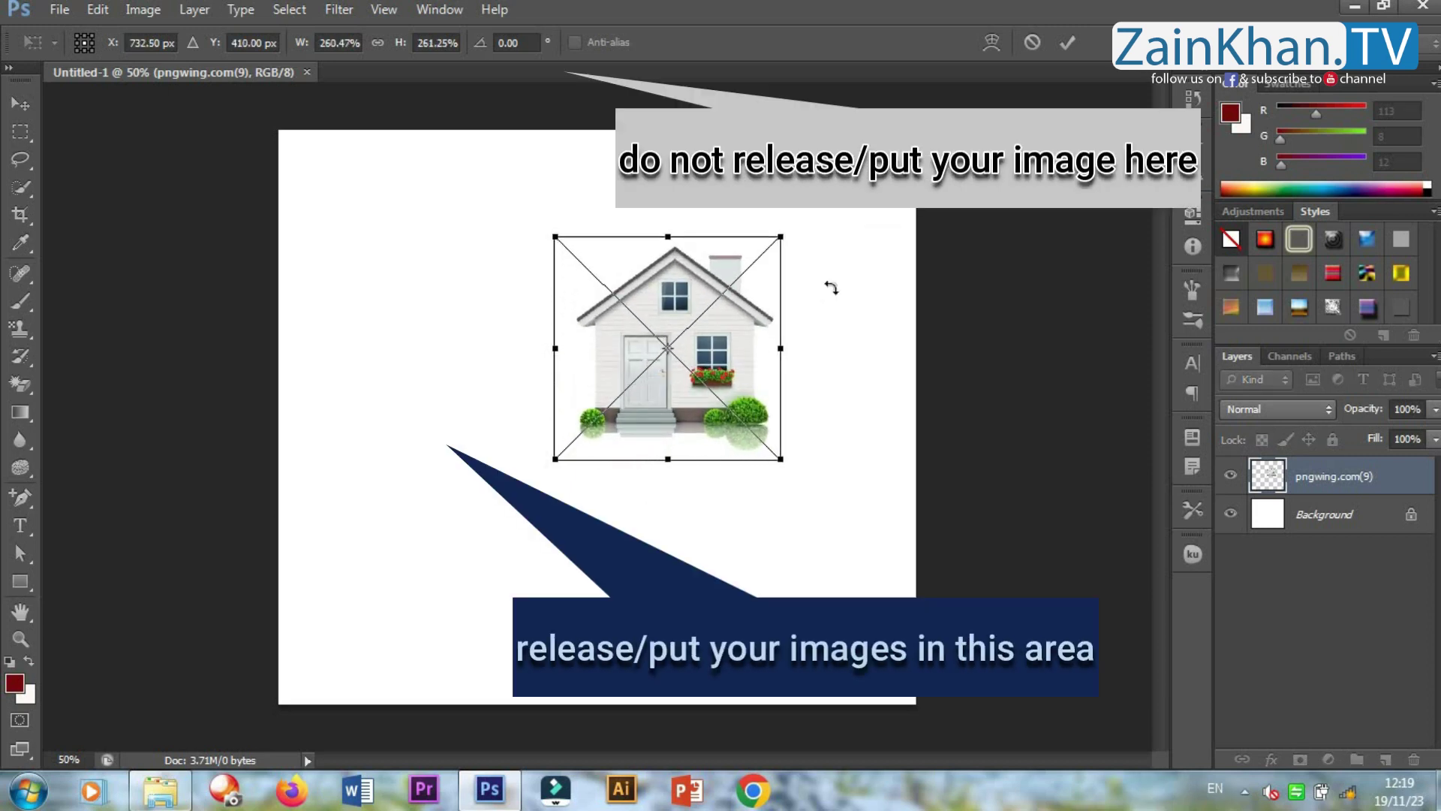
pyautogui.moveTo(781, 236); pyautogui.dragTo(849, 170)
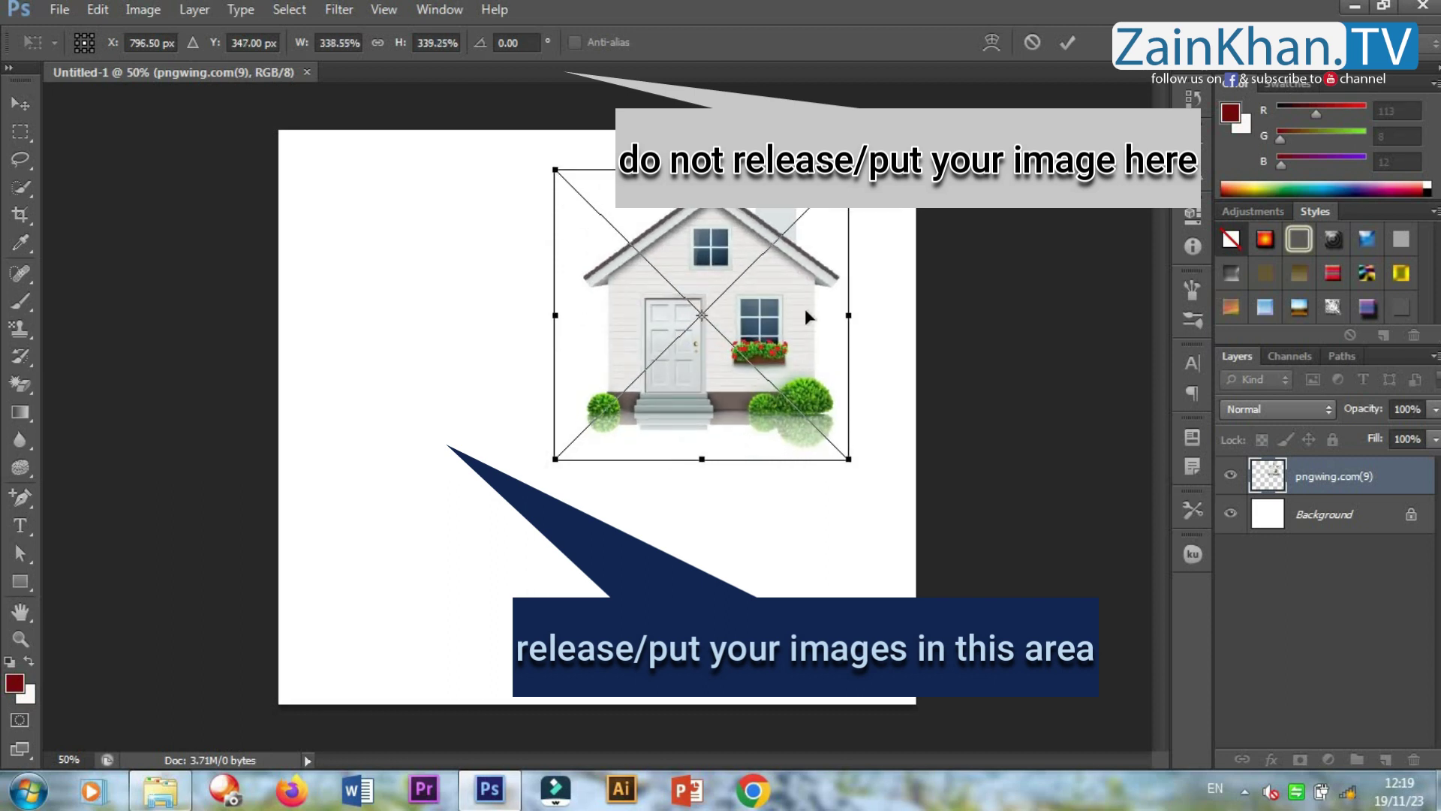
pyautogui.moveTo(781, 334); pyautogui.dragTo(669, 415)
pyautogui.click(1070, 43)
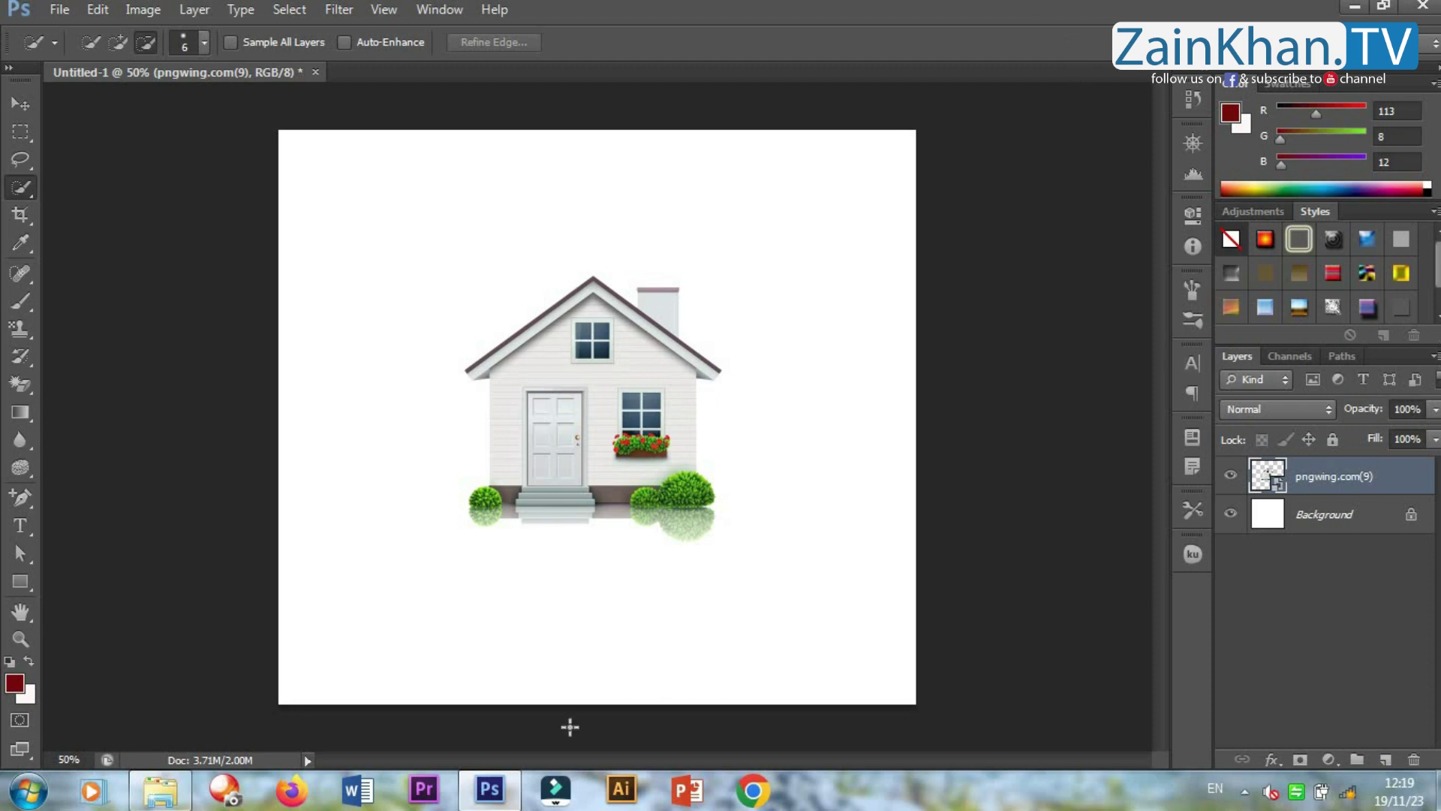
# Place the burger meal image pngwing.com(2) from the folder, scaled to about 26% in the canvas's upper-left area.
pyautogui.click(160, 790)
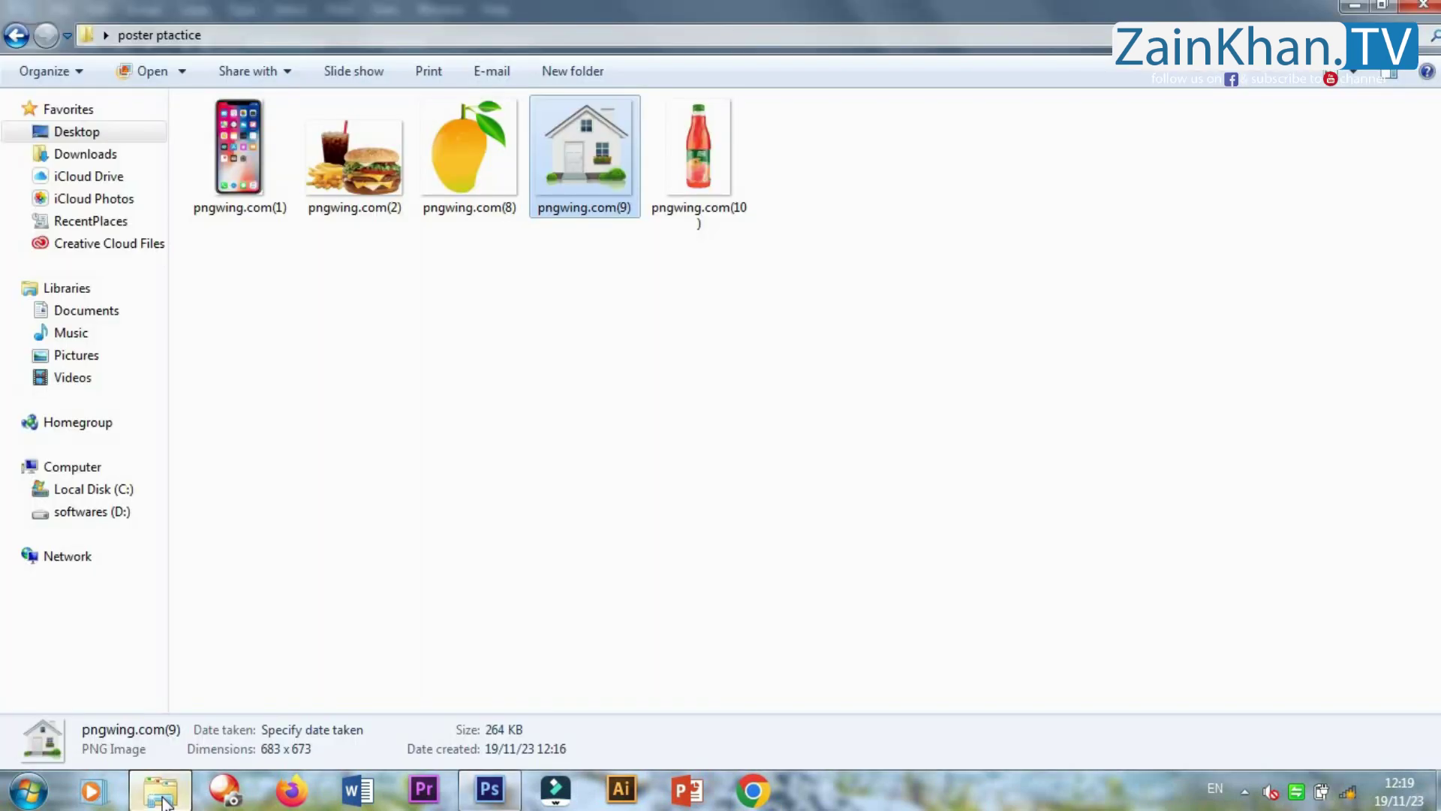
pyautogui.click(345, 168)
pyautogui.moveTo(345, 168); pyautogui.dragTo(497, 590)
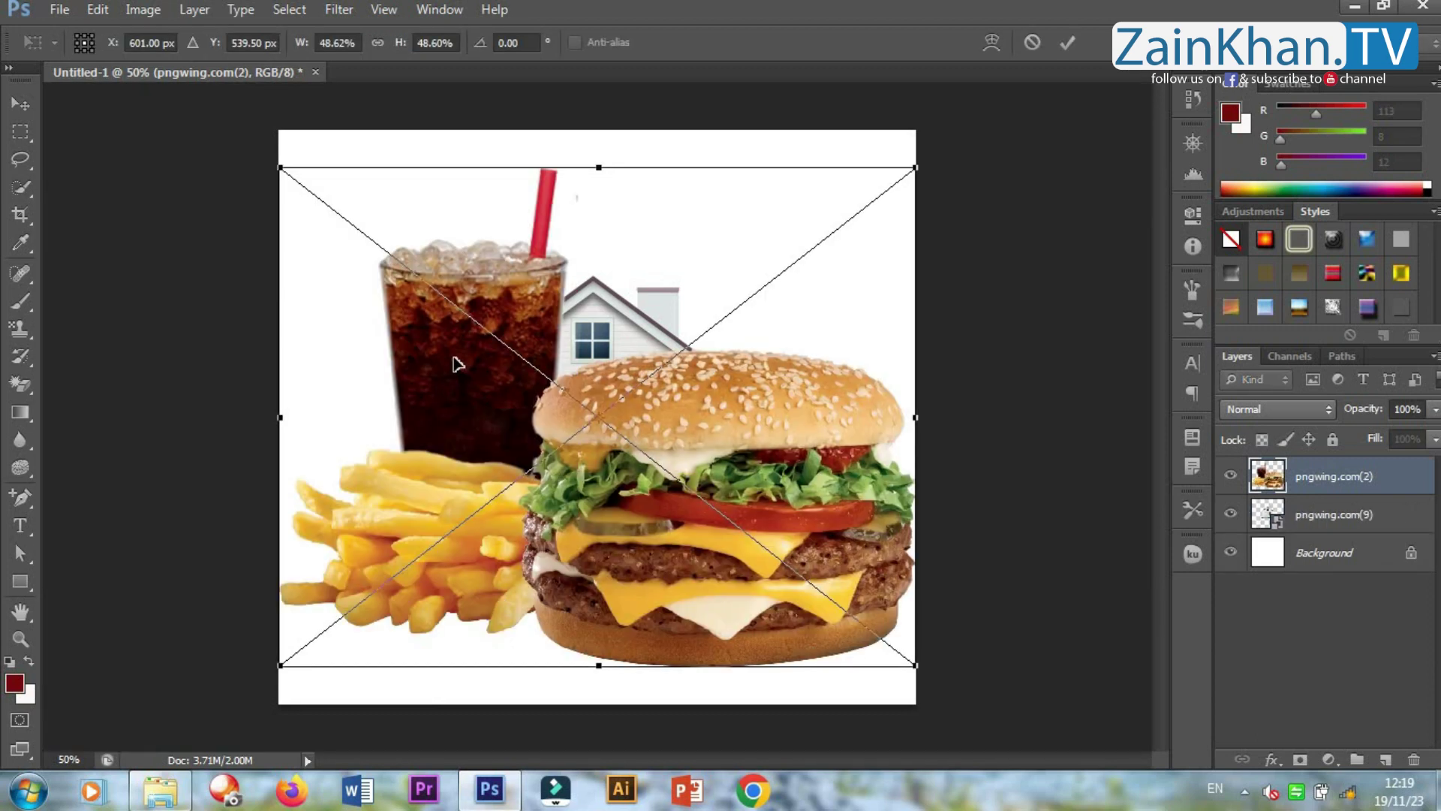
pyautogui.moveTo(284, 170); pyautogui.dragTo(580, 401)
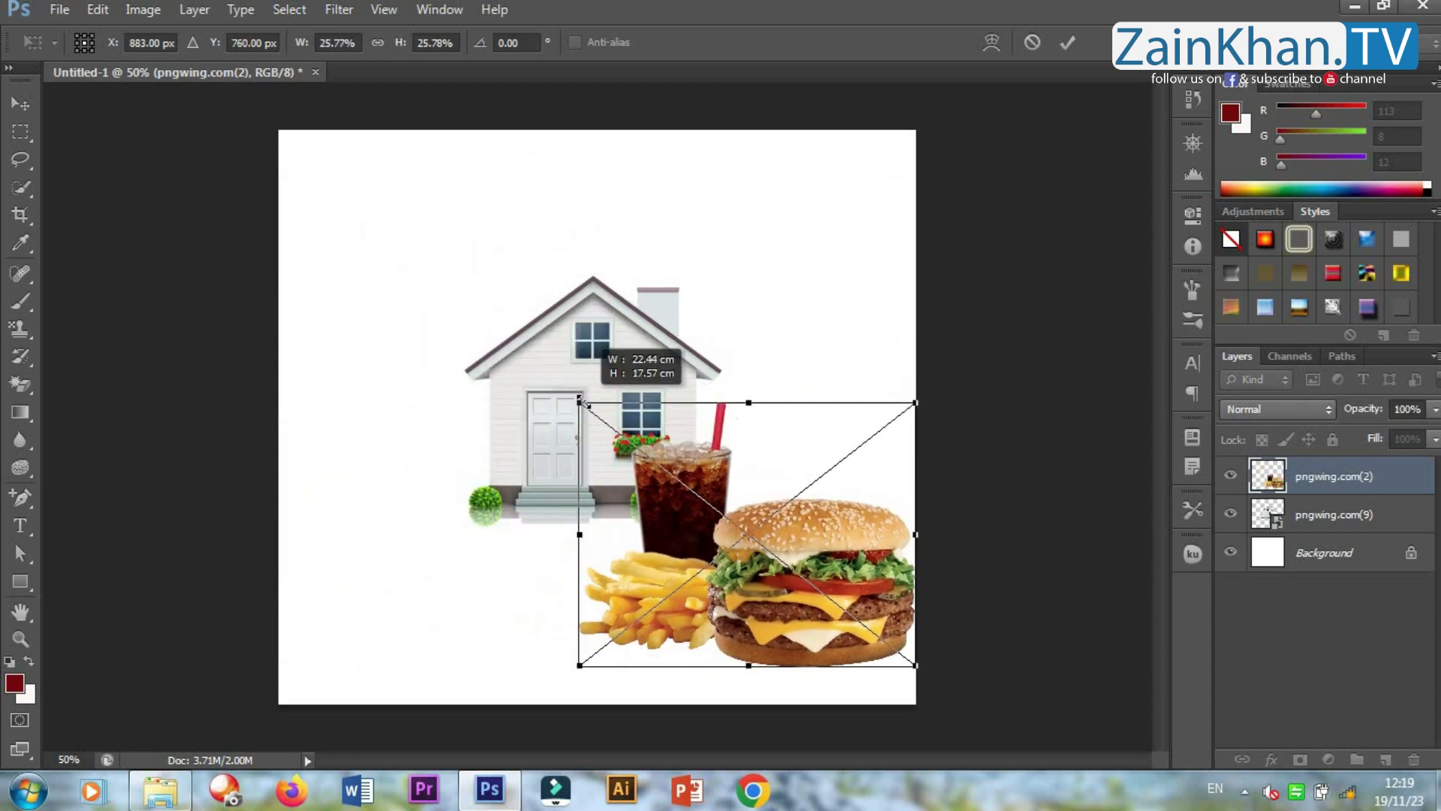
pyautogui.moveTo(840, 597); pyautogui.dragTo(540, 370)
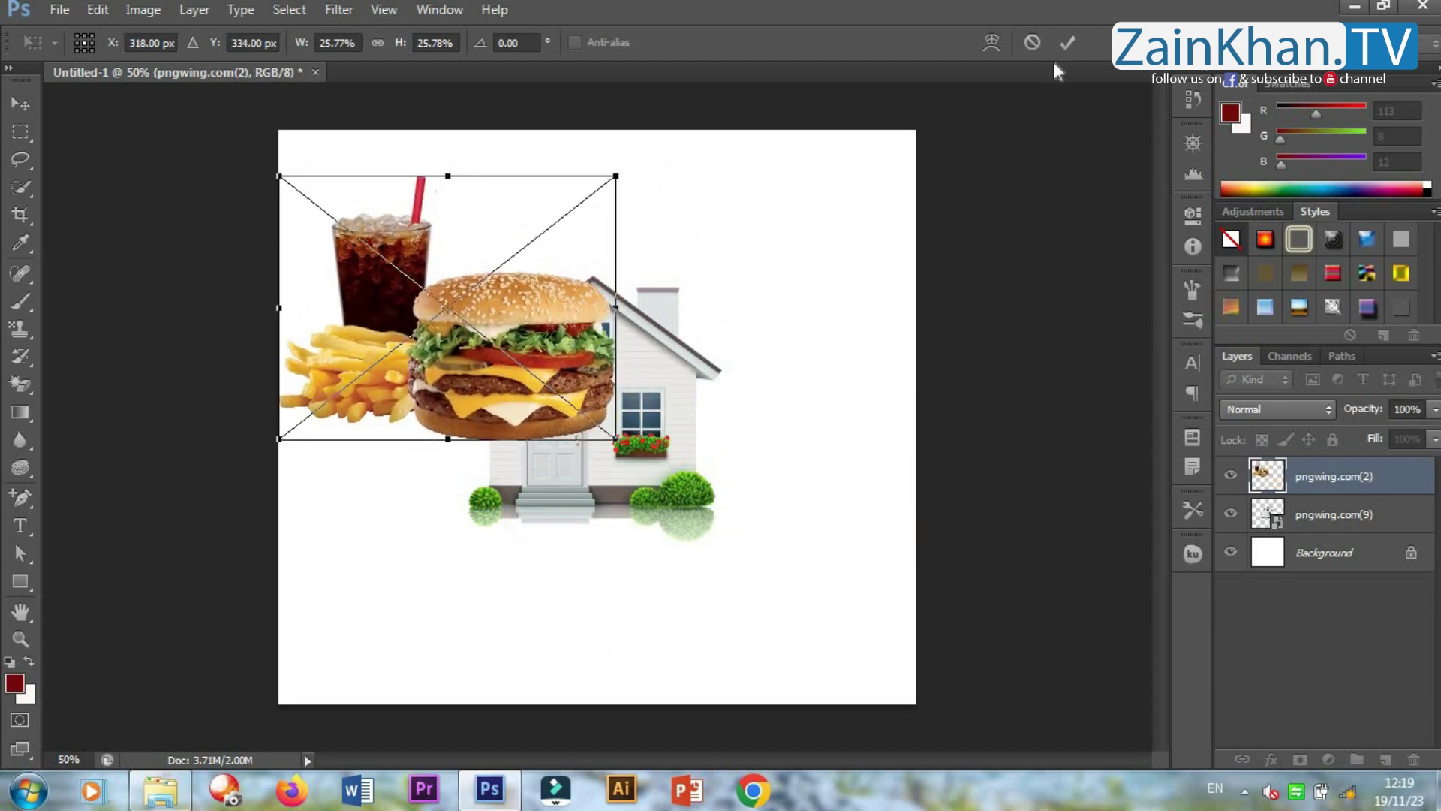
pyautogui.click(1067, 42)
pyautogui.press('w')
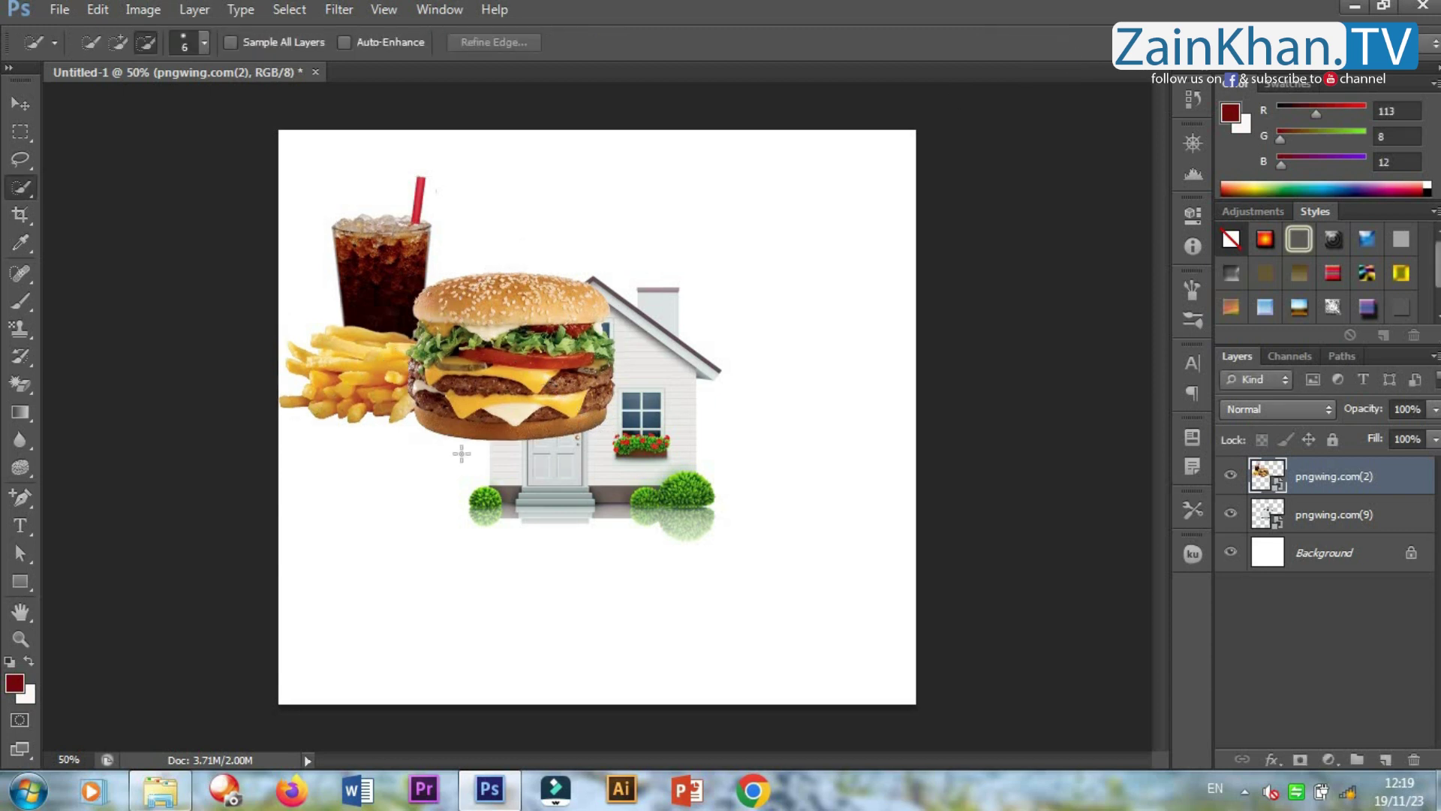
# Place the juice bottle image pngwing.com(10) from the folder, scaled proportionally to about 28.5% in the canvas's lower-right area.
pyautogui.click(150, 792)
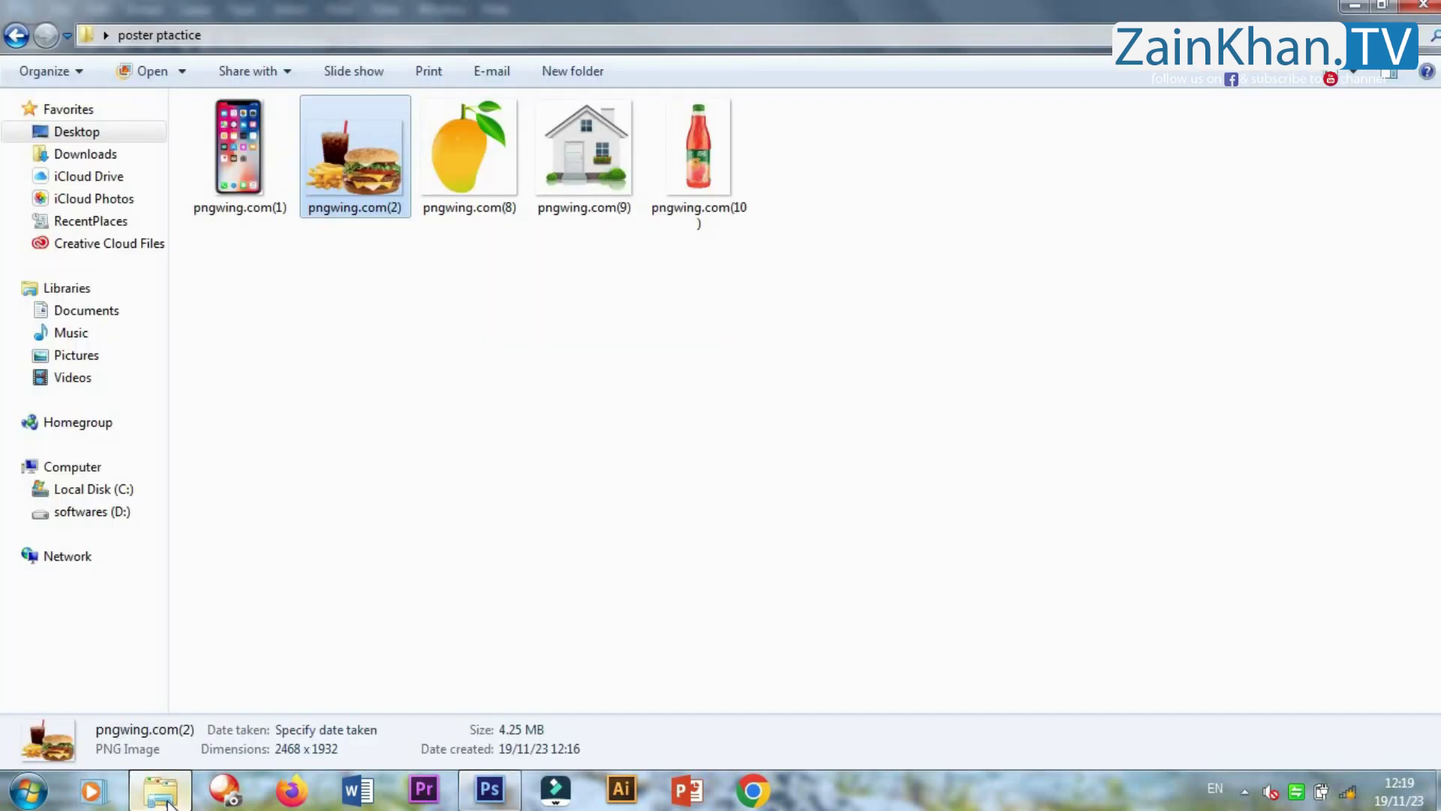
pyautogui.click(691, 152)
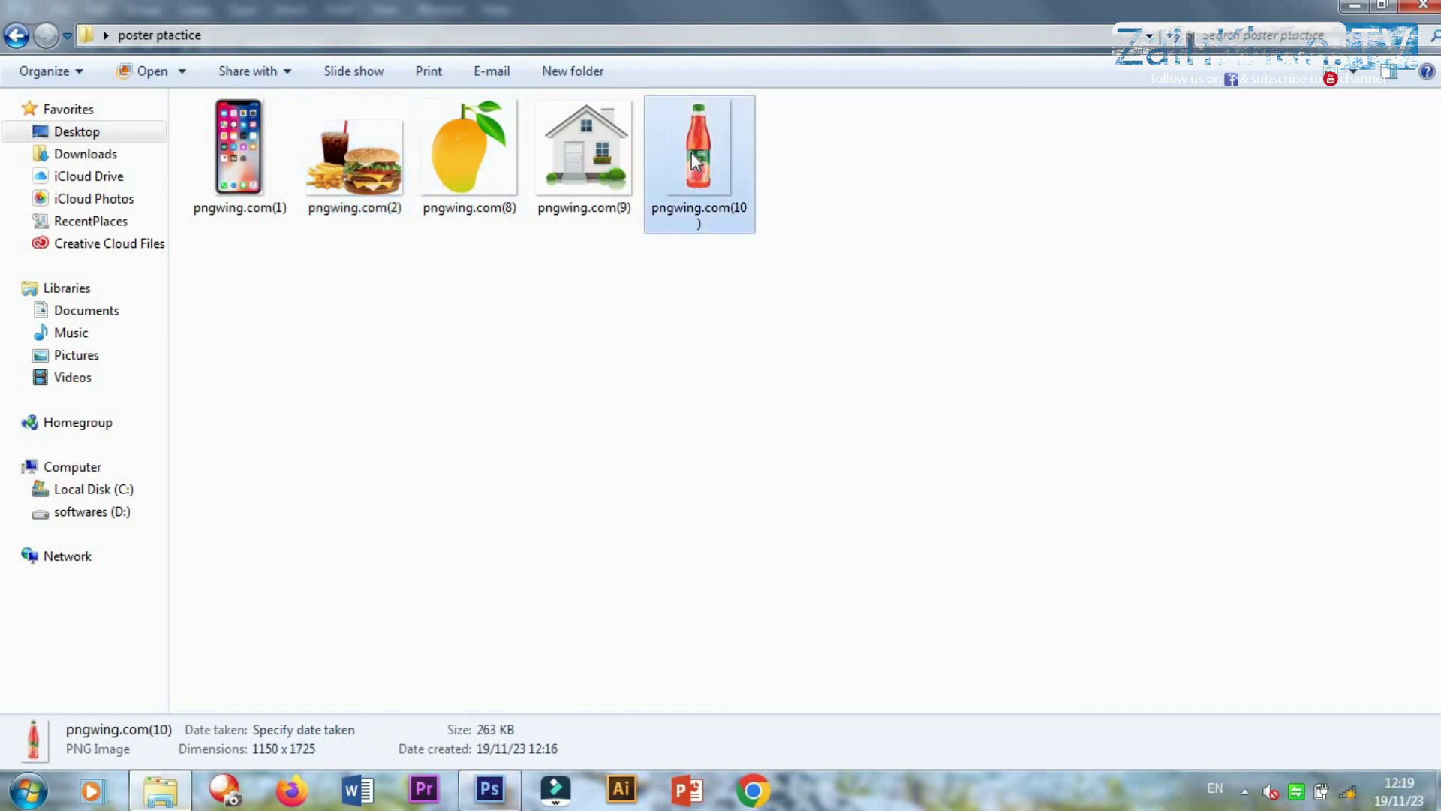
pyautogui.moveTo(521, 446); pyautogui.dragTo(734, 602)
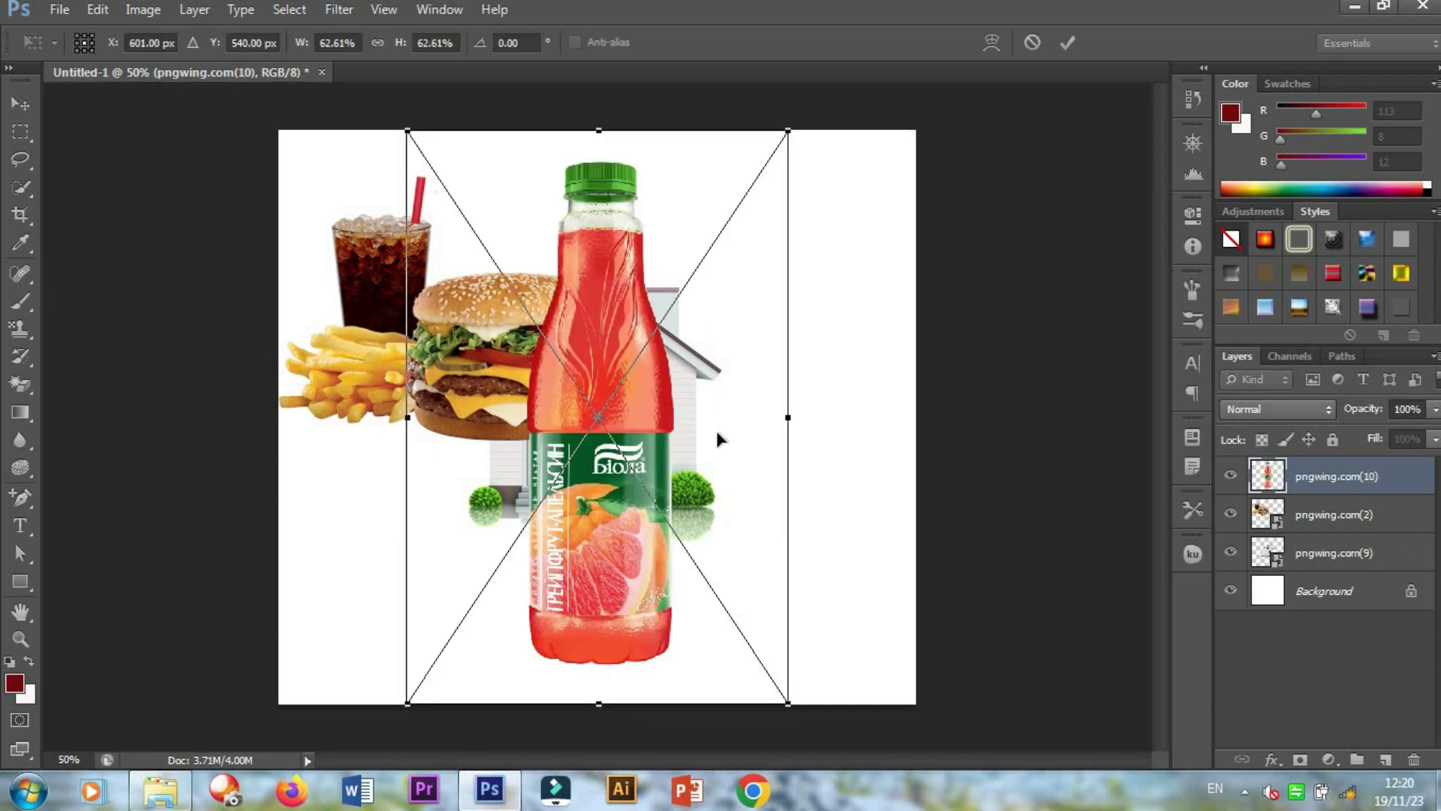
pyautogui.moveTo(406, 132); pyautogui.dragTo(616, 318)
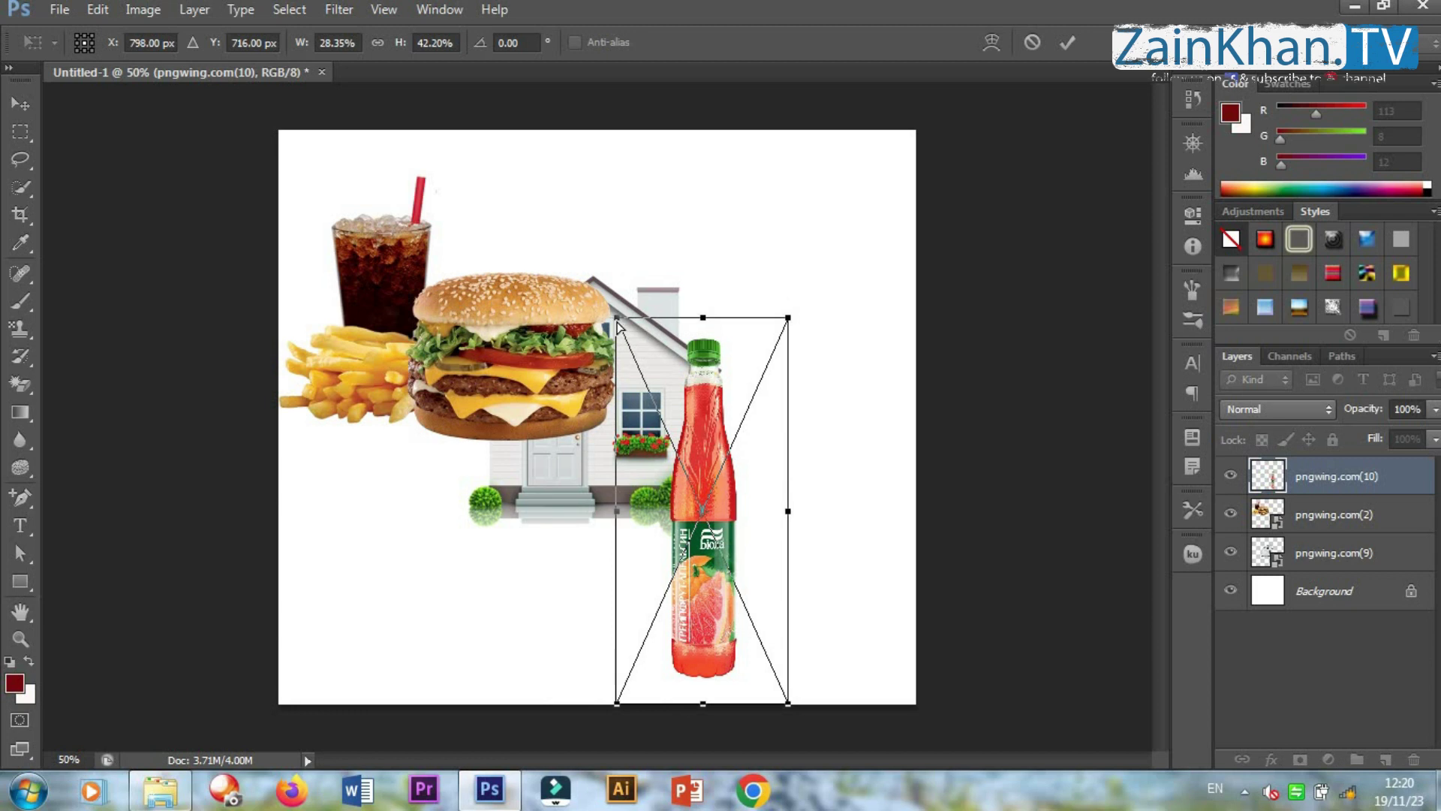
pyautogui.hotkey('ctrl', 'z')
pyautogui.moveTo(406, 130); pyautogui.dragTo(666, 408)
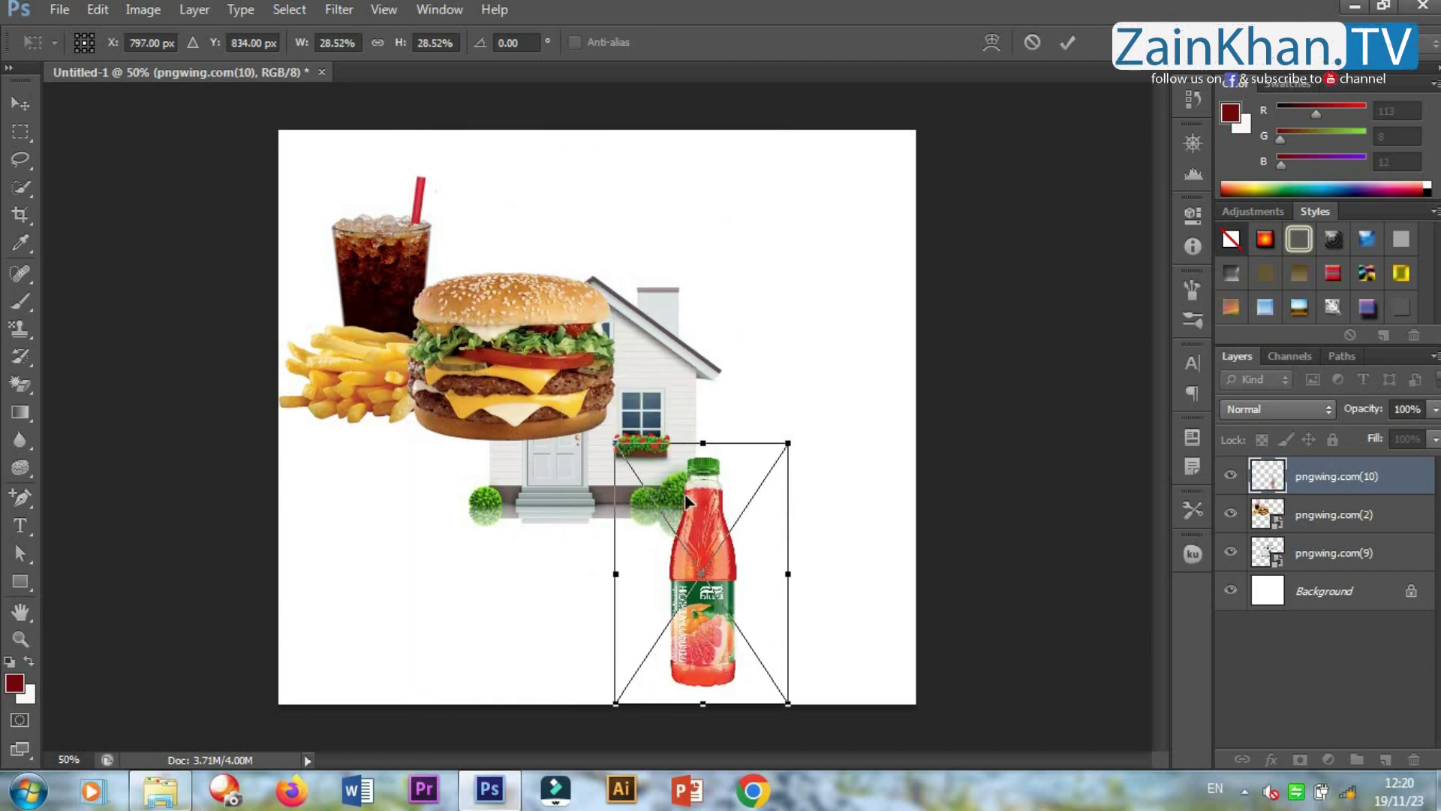
pyautogui.moveTo(732, 505); pyautogui.dragTo(801, 489)
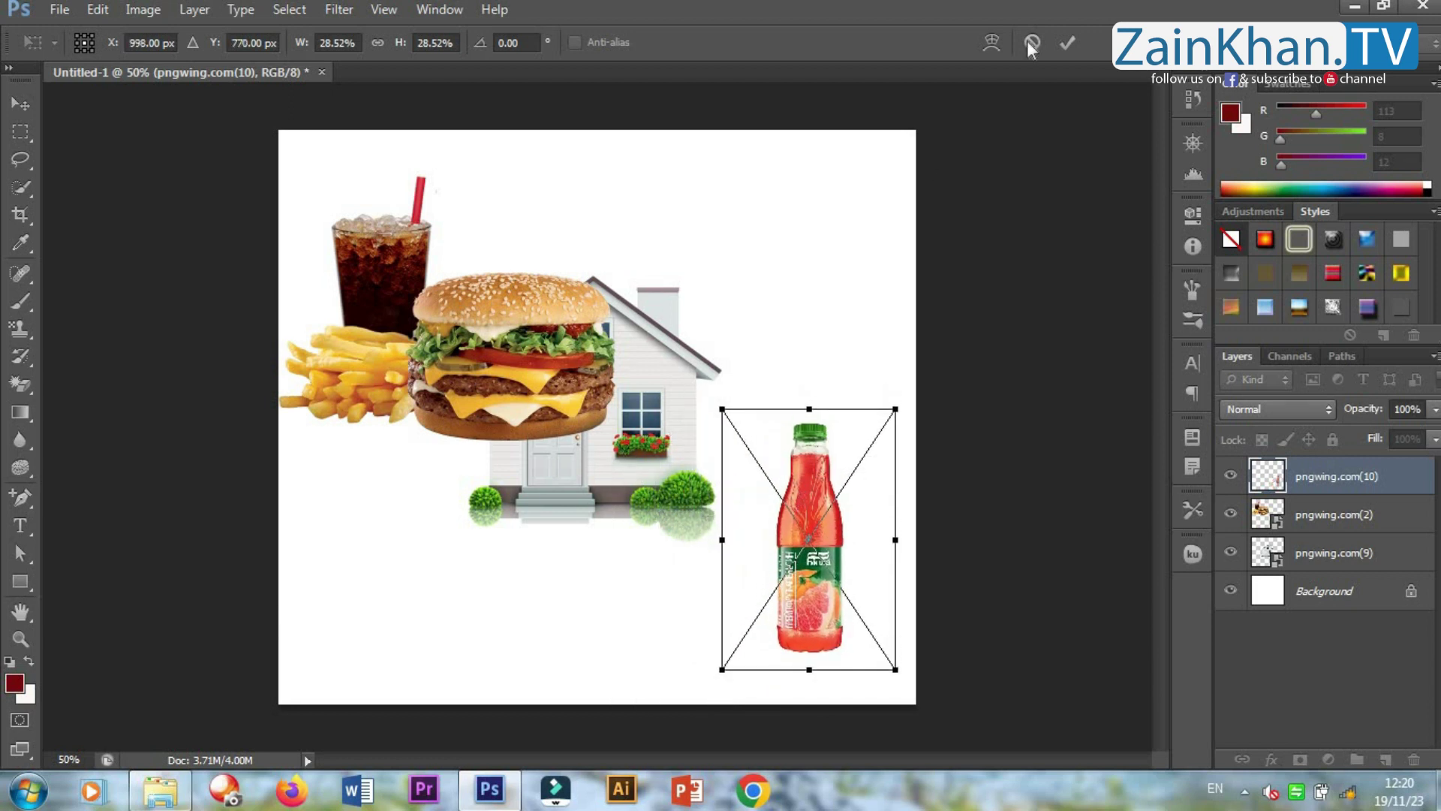
pyautogui.click(1067, 42)
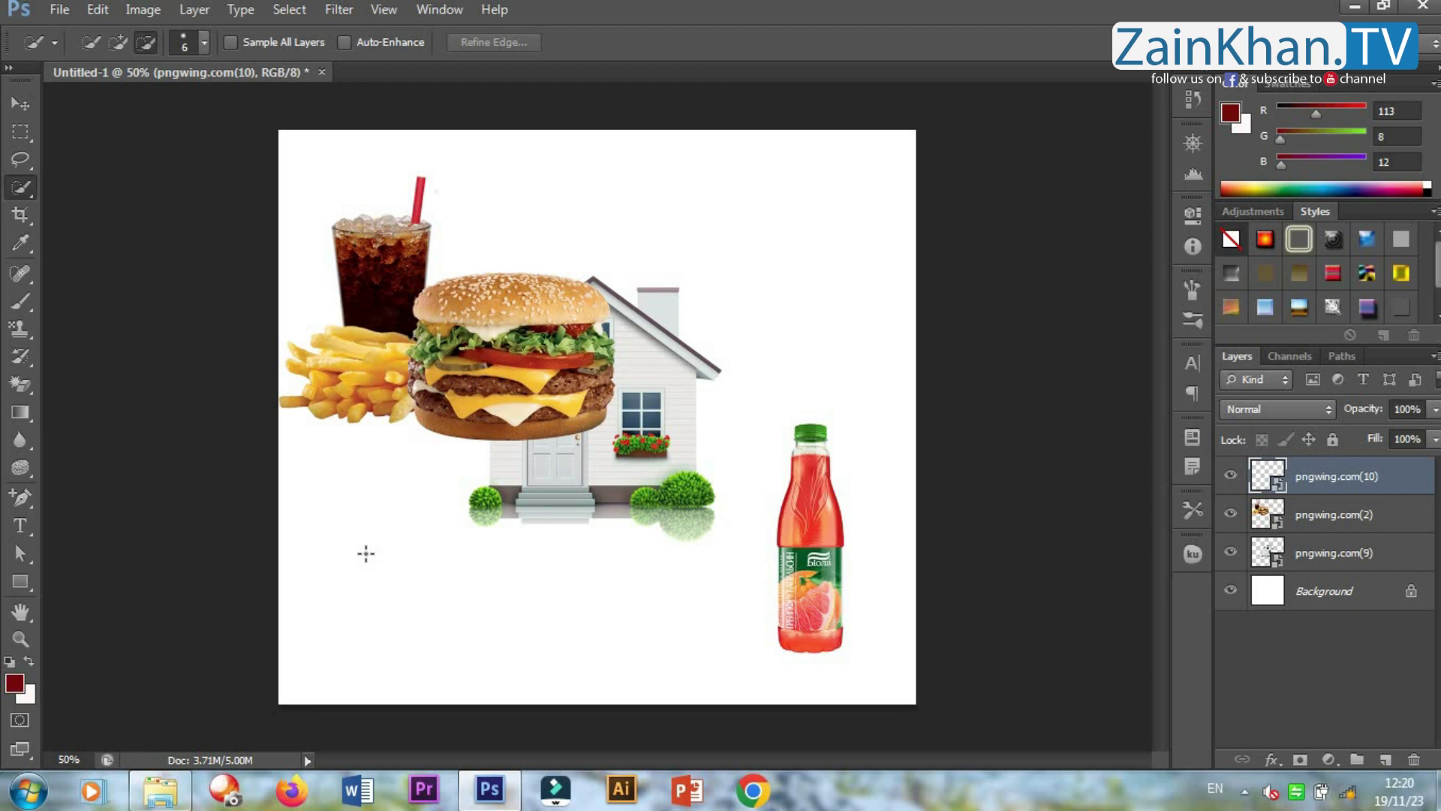
# Place the phone image pngwing.com(1) from the folder, scaled down to about 8% at the canvas's lower edge.
pyautogui.click(160, 796)
pyautogui.click(244, 169)
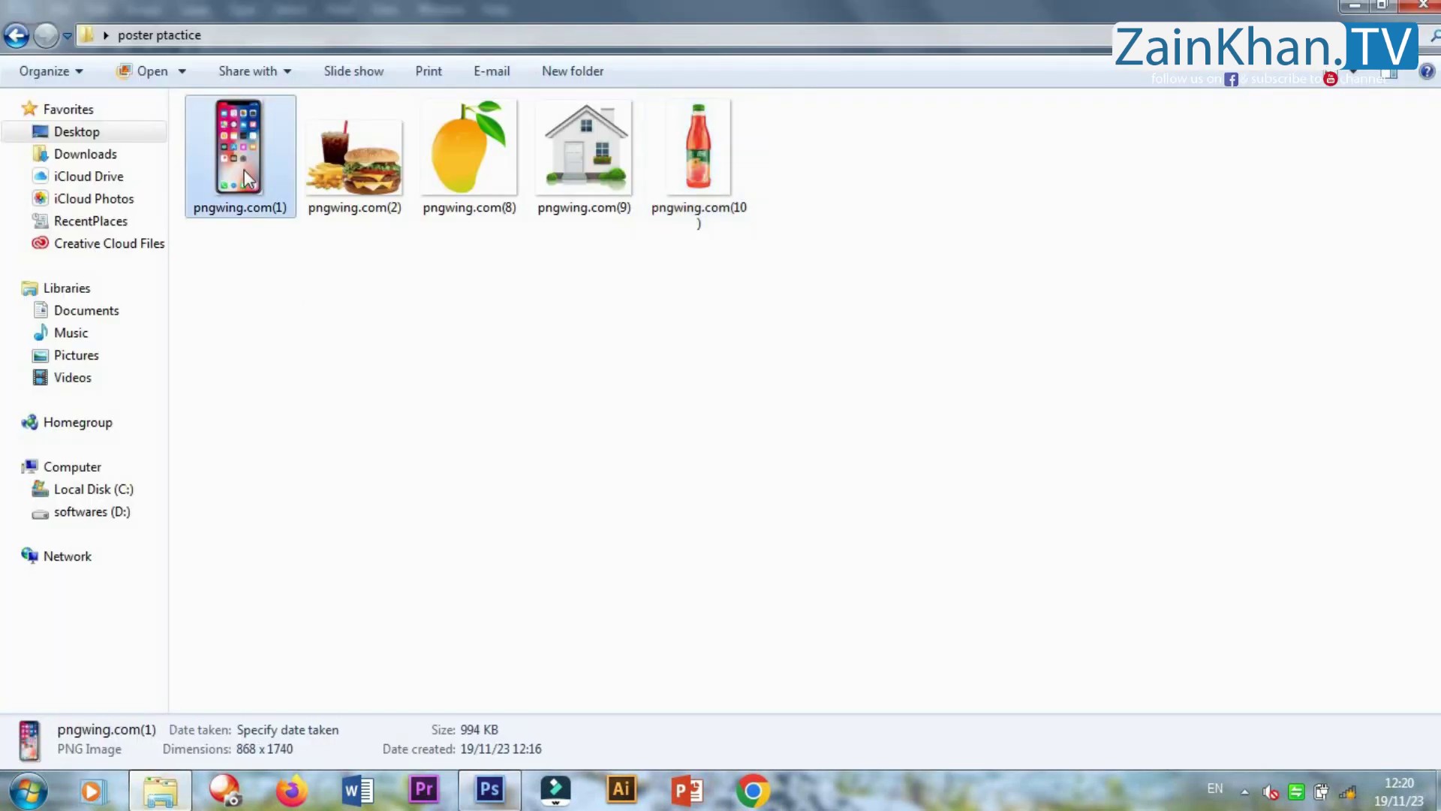
pyautogui.moveTo(470, 532); pyautogui.dragTo(476, 656)
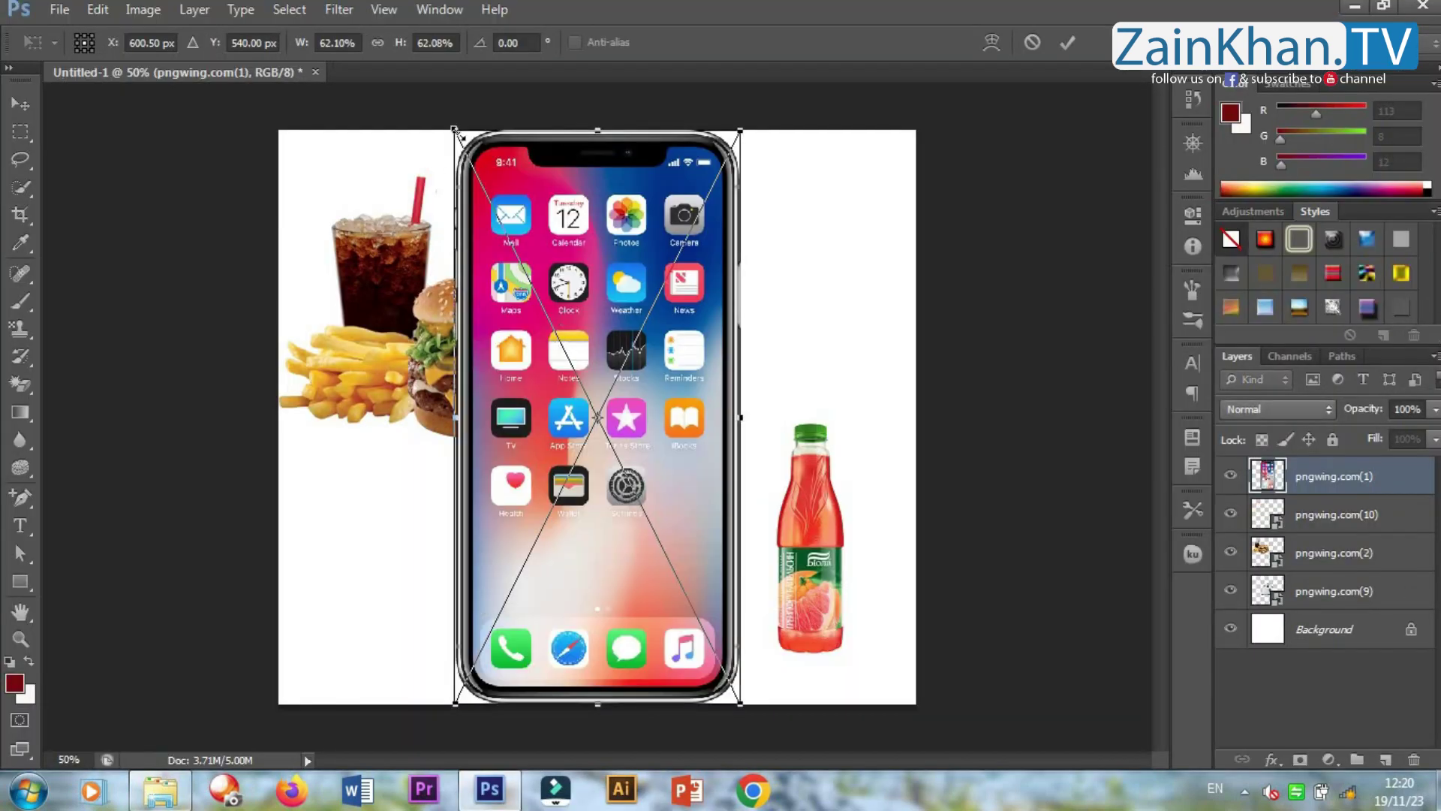
pyautogui.moveTo(452, 129); pyautogui.dragTo(708, 623)
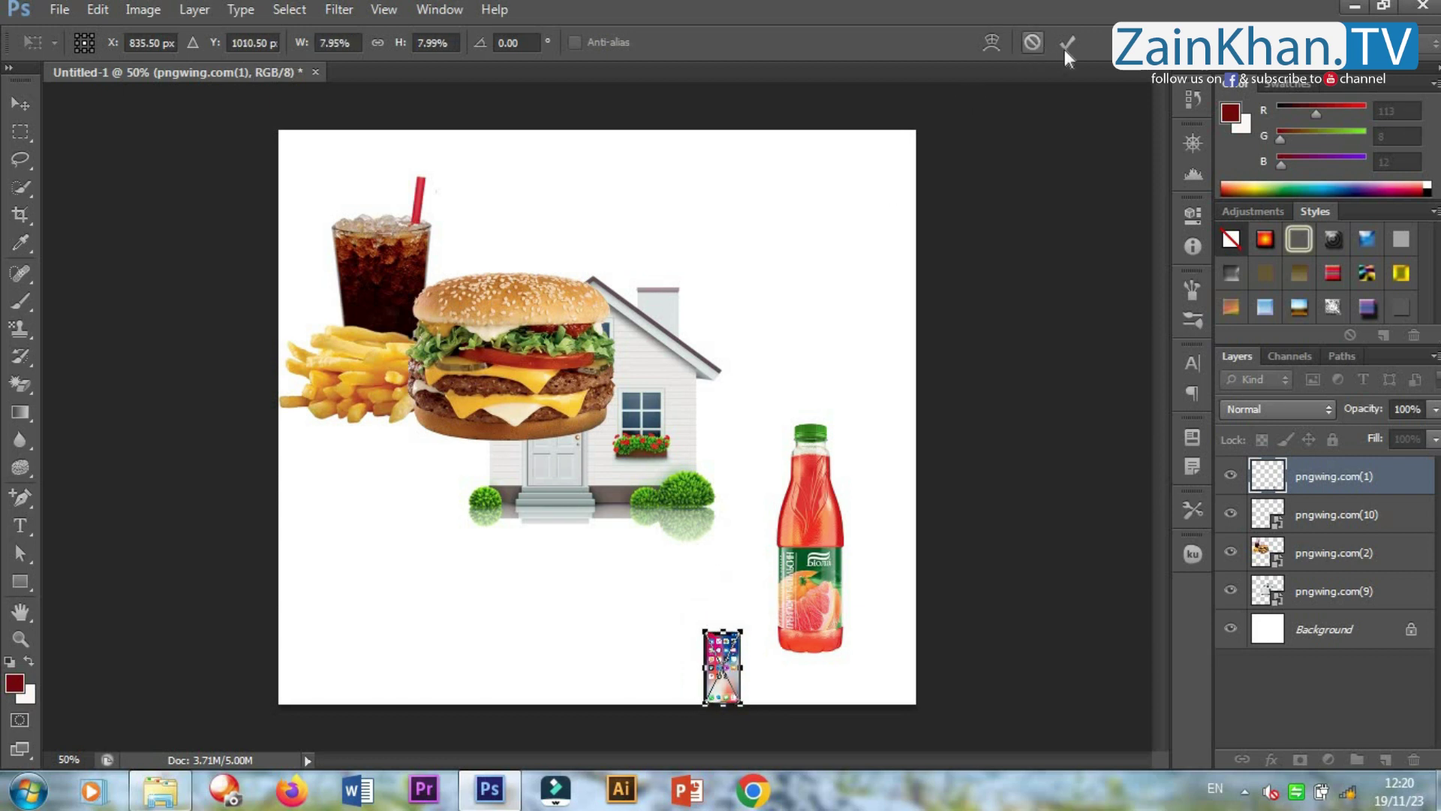
pyautogui.press('Return')
pyautogui.press('w')
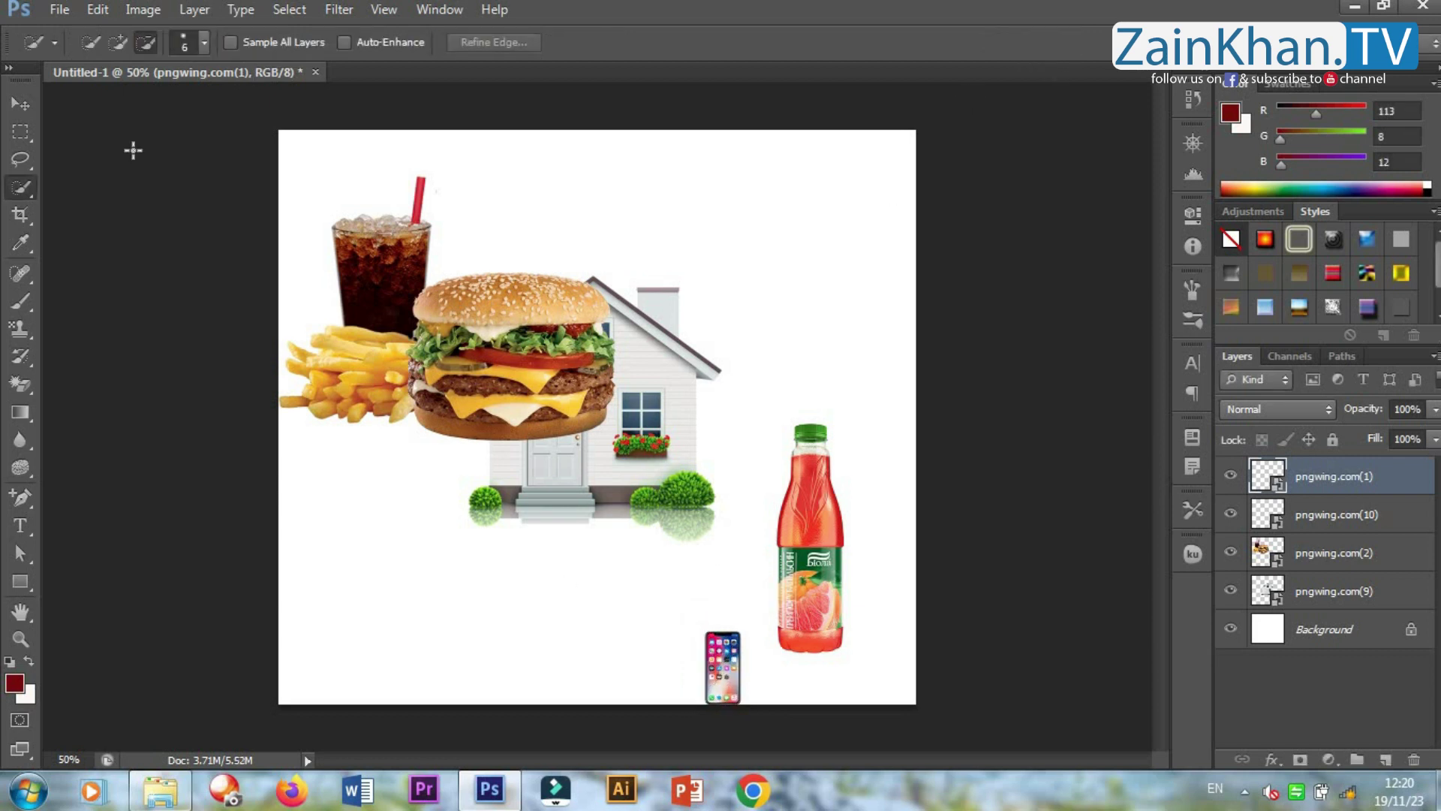
# Move the phone image into the lower-left corner of the canvas, slightly inside its edges.
pyautogui.click(15, 104)
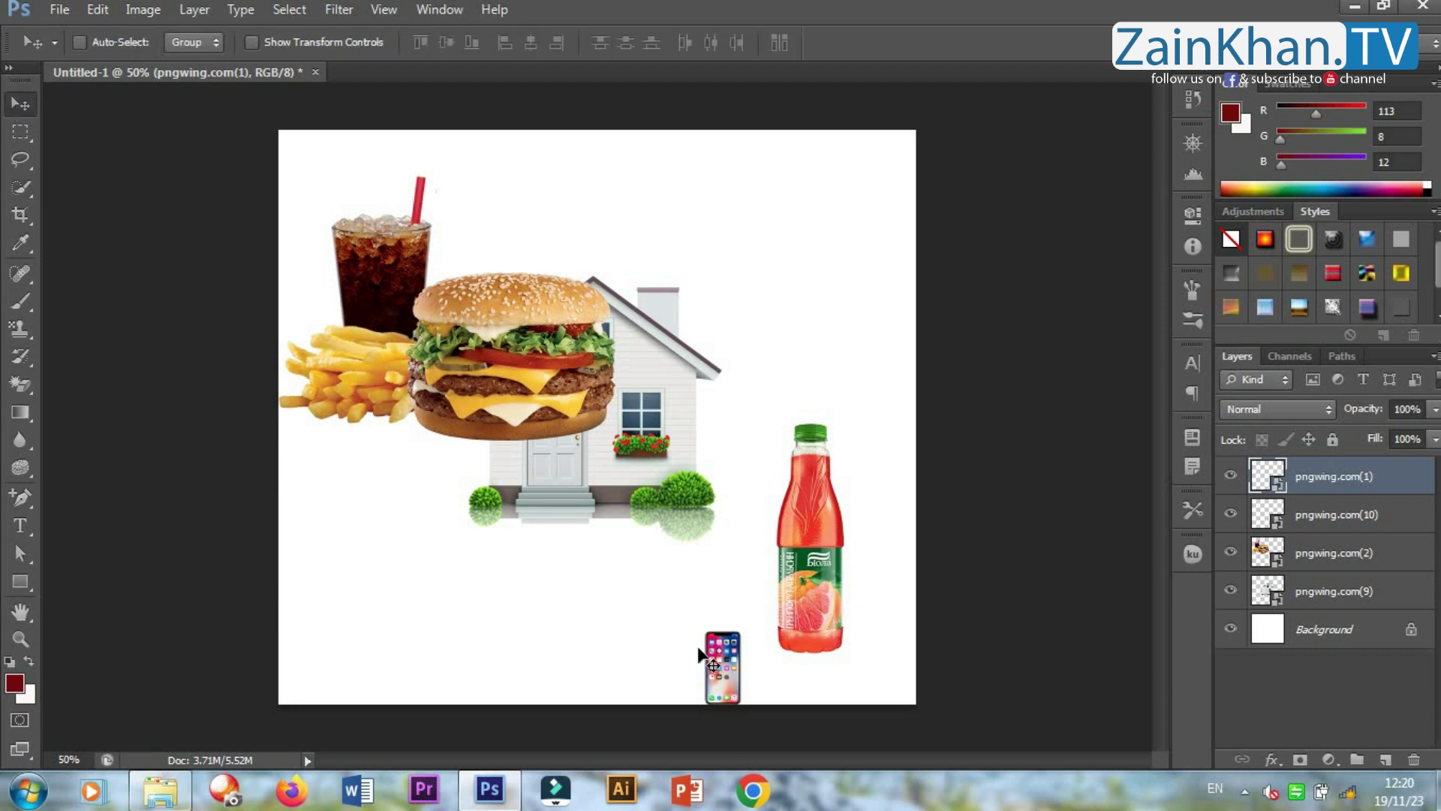
pyautogui.moveTo(719, 668); pyautogui.dragTo(314, 661)
pyautogui.press('Left')
pyautogui.press('Left')
pyautogui.press('Left')
pyautogui.press('Left')
pyautogui.press('Left')
pyautogui.press('Left')
pyautogui.press('Left')
pyautogui.press('Left')
pyautogui.press('Left')
pyautogui.press('Left')
pyautogui.press('Left')
pyautogui.press('Left')
pyautogui.press('Left')
pyautogui.press('Left')
pyautogui.press('Left')
pyautogui.press('Left')
pyautogui.press('Left')
pyautogui.press('Left')
pyautogui.press('Left')
pyautogui.press('Left')
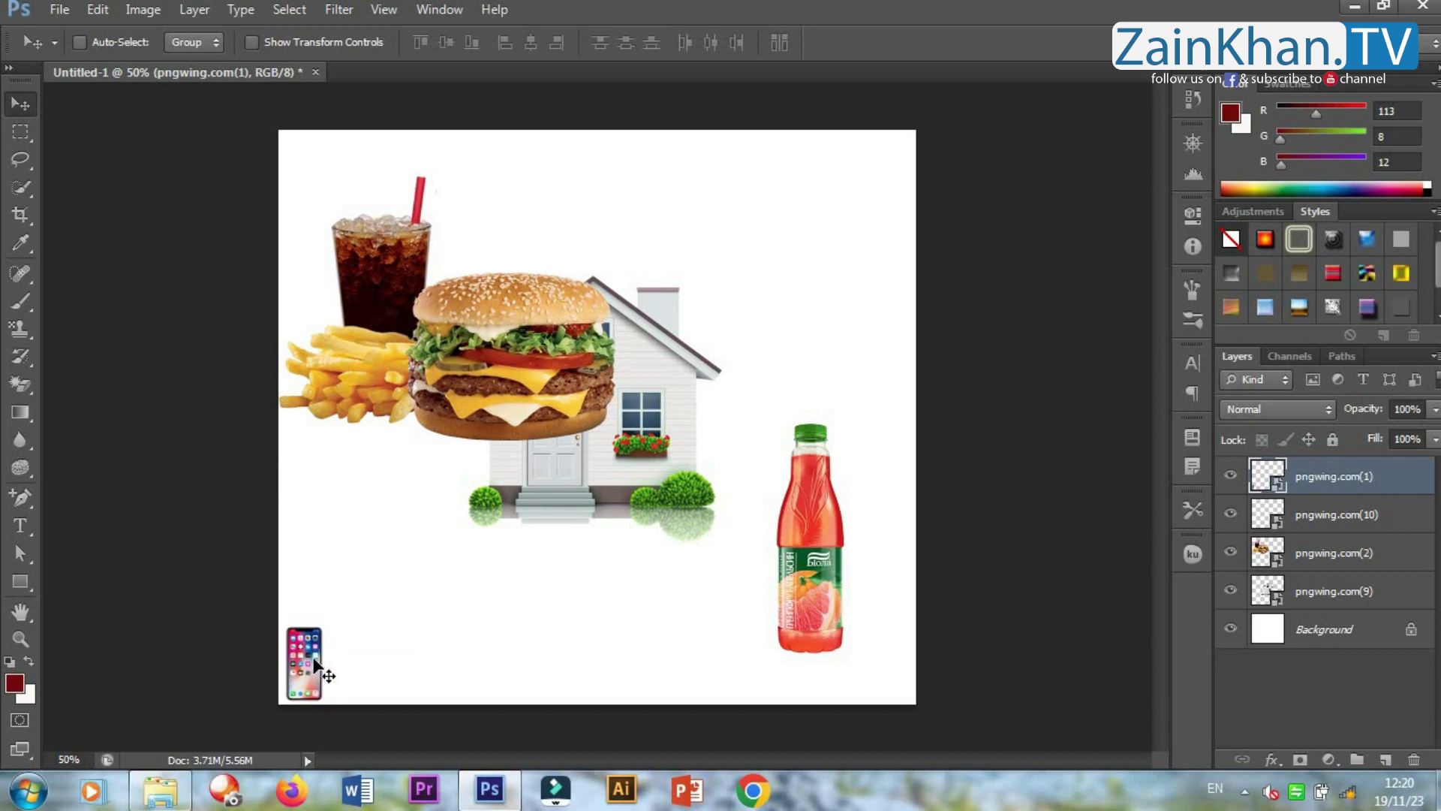
pyautogui.moveTo(309, 665); pyautogui.dragTo(315, 659)
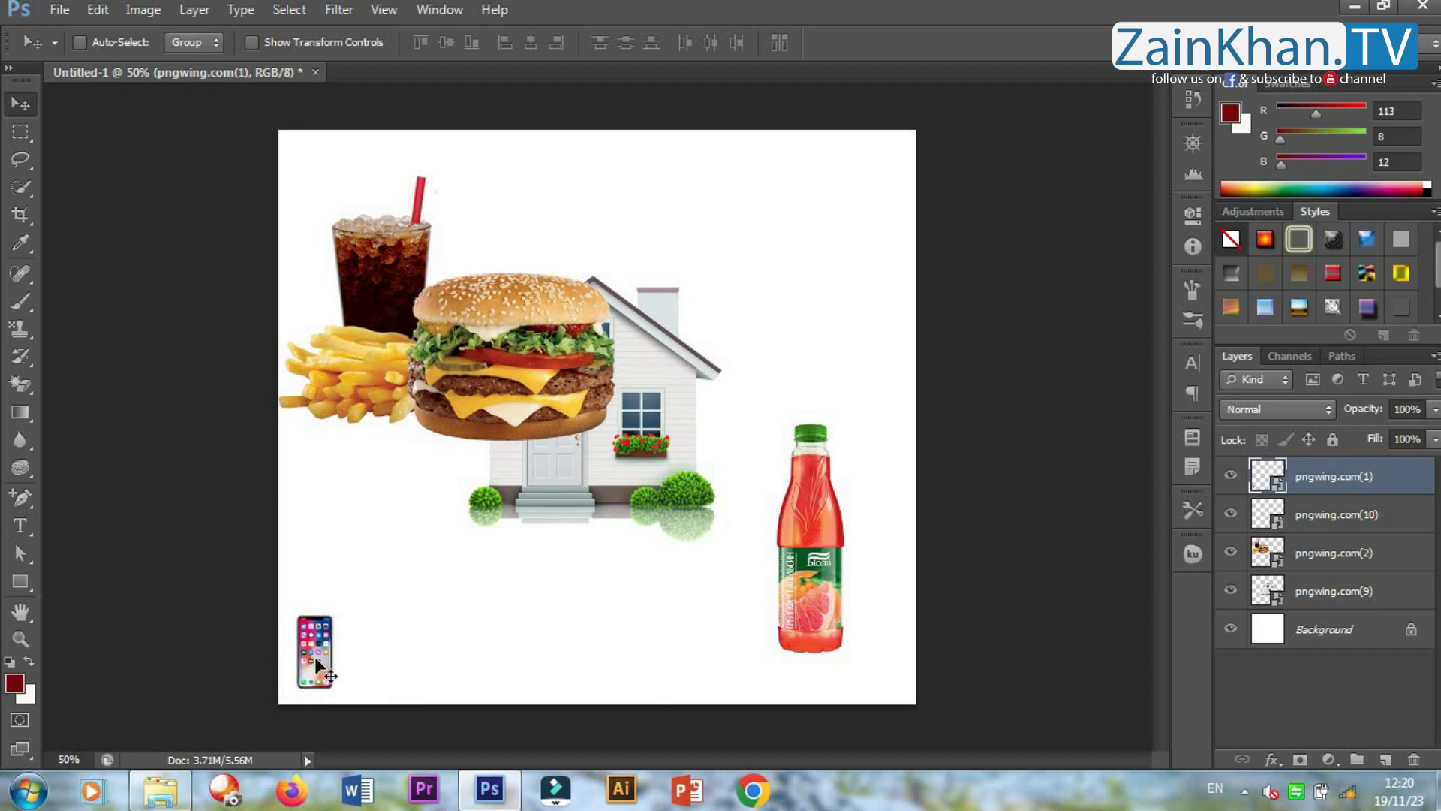
# Nudge the burger meal layer pngwing.com(2) slightly to the right, away from the canvas's left edge.
pyautogui.click(1328, 559)
pyautogui.press('Right')
pyautogui.press('Right')
pyautogui.press('Right')
pyautogui.press('Right')
pyautogui.press('Right')
pyautogui.press('Right')
pyautogui.press('Right')
pyautogui.press('Right')
pyautogui.press('Right')
pyautogui.press('Right')
pyautogui.press('Right')
pyautogui.press('Right')
pyautogui.press('Right')
pyautogui.press('Right')
pyautogui.press('Right')
pyautogui.press('Right')
pyautogui.press('Right')
pyautogui.press('Right')
pyautogui.press('Right')
pyautogui.press('Right')
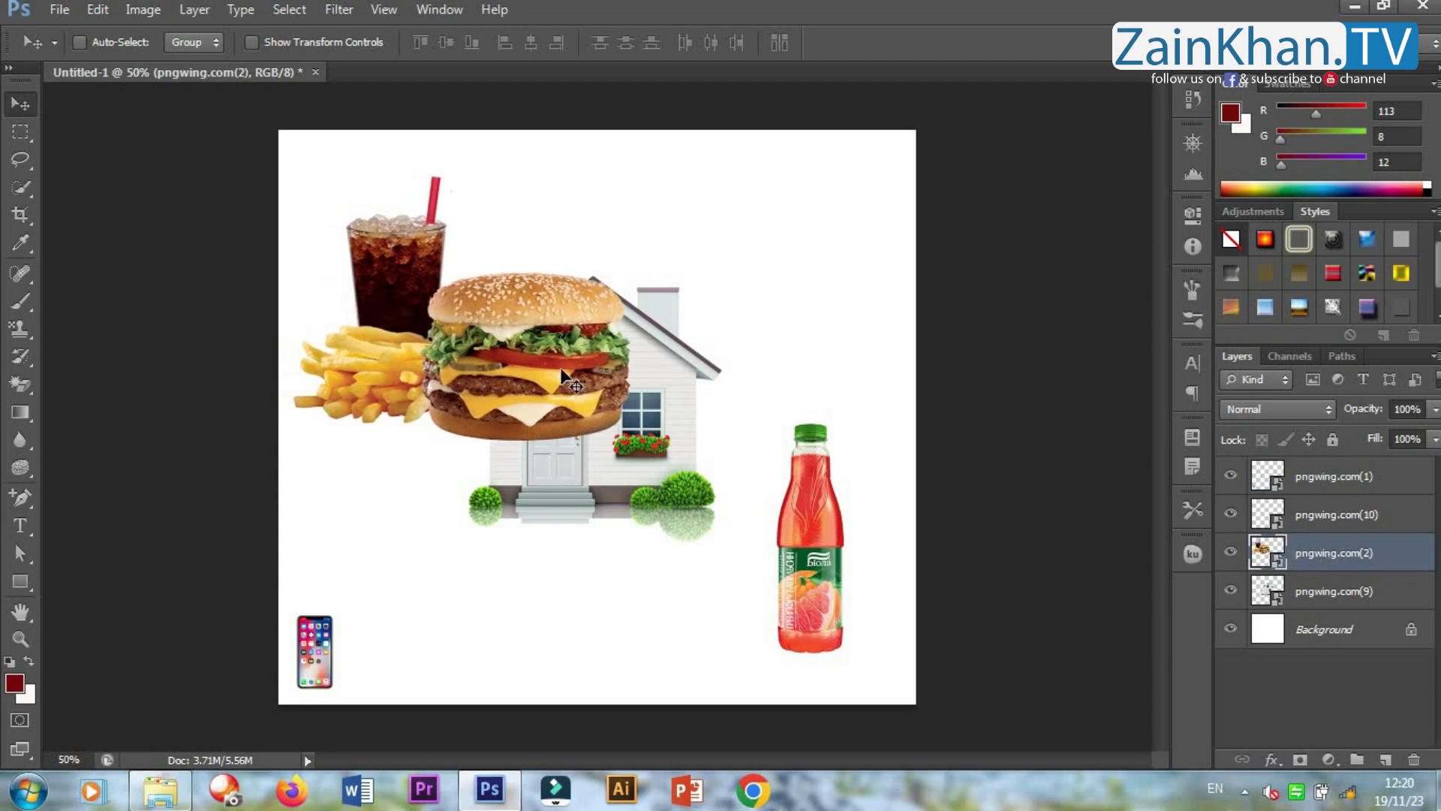
# Draw a dark purple filled rectangle of about 1220 by 1108 px covering the whole canvas, directly above the burger meal layer.
pyautogui.click(21, 581)
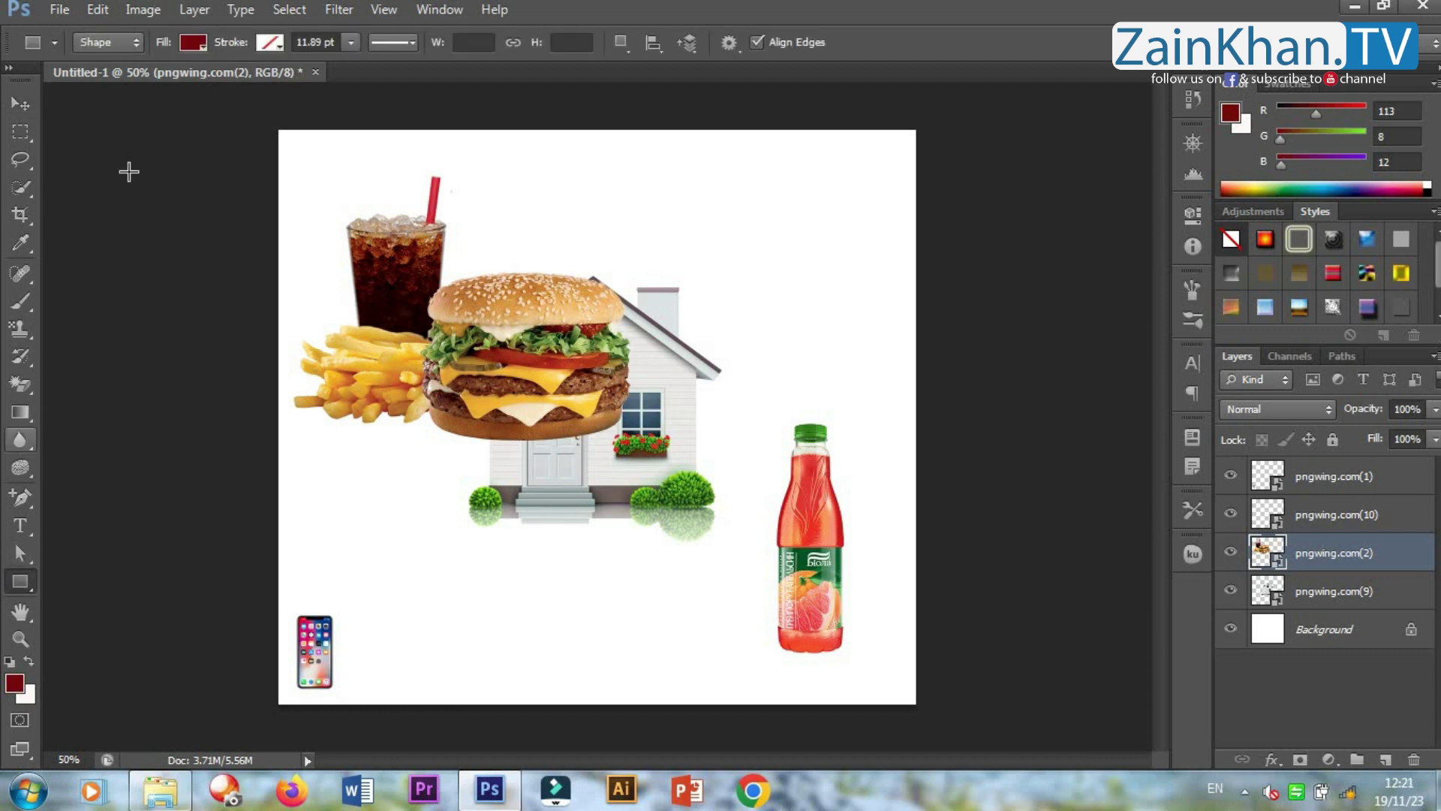
pyautogui.click(196, 43)
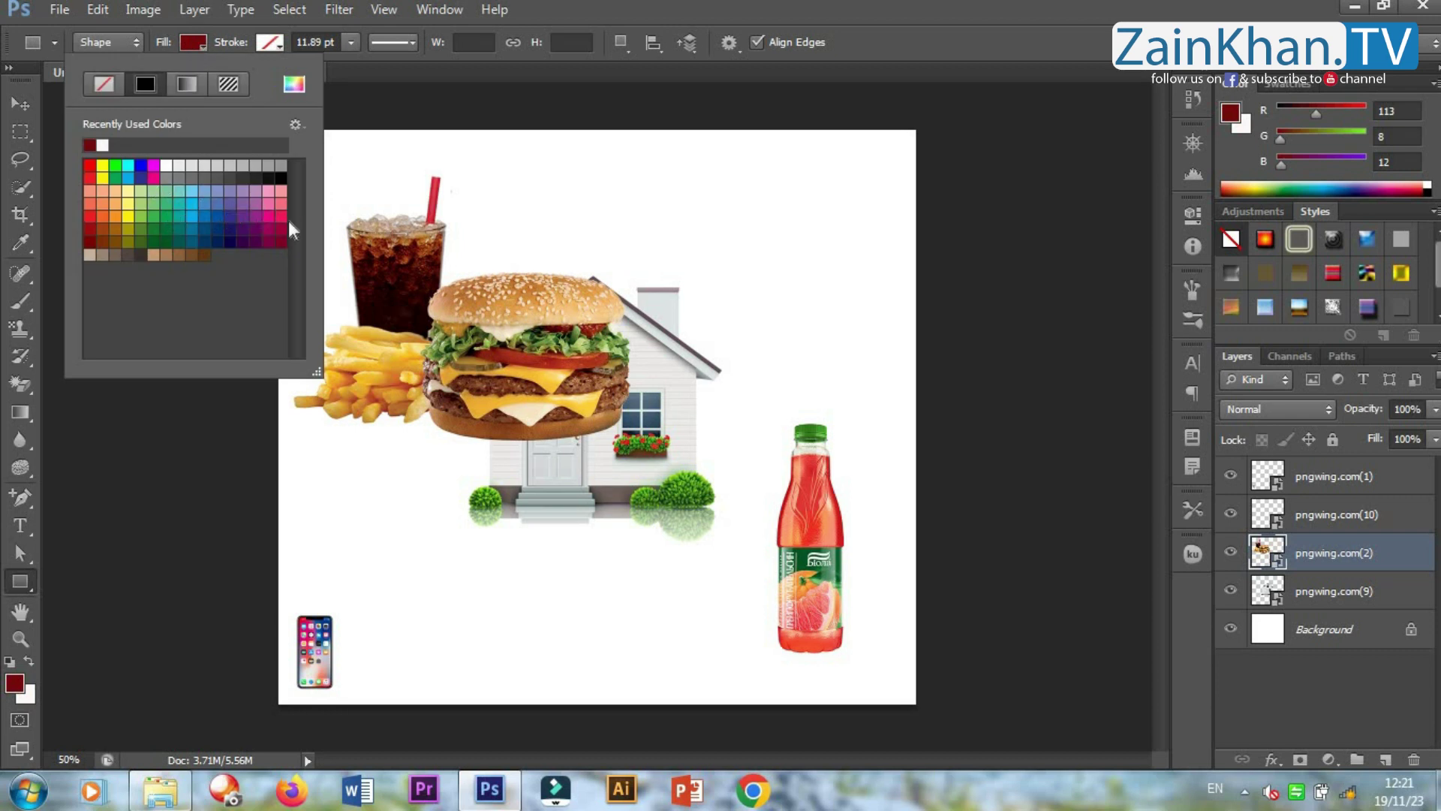
pyautogui.click(250, 219)
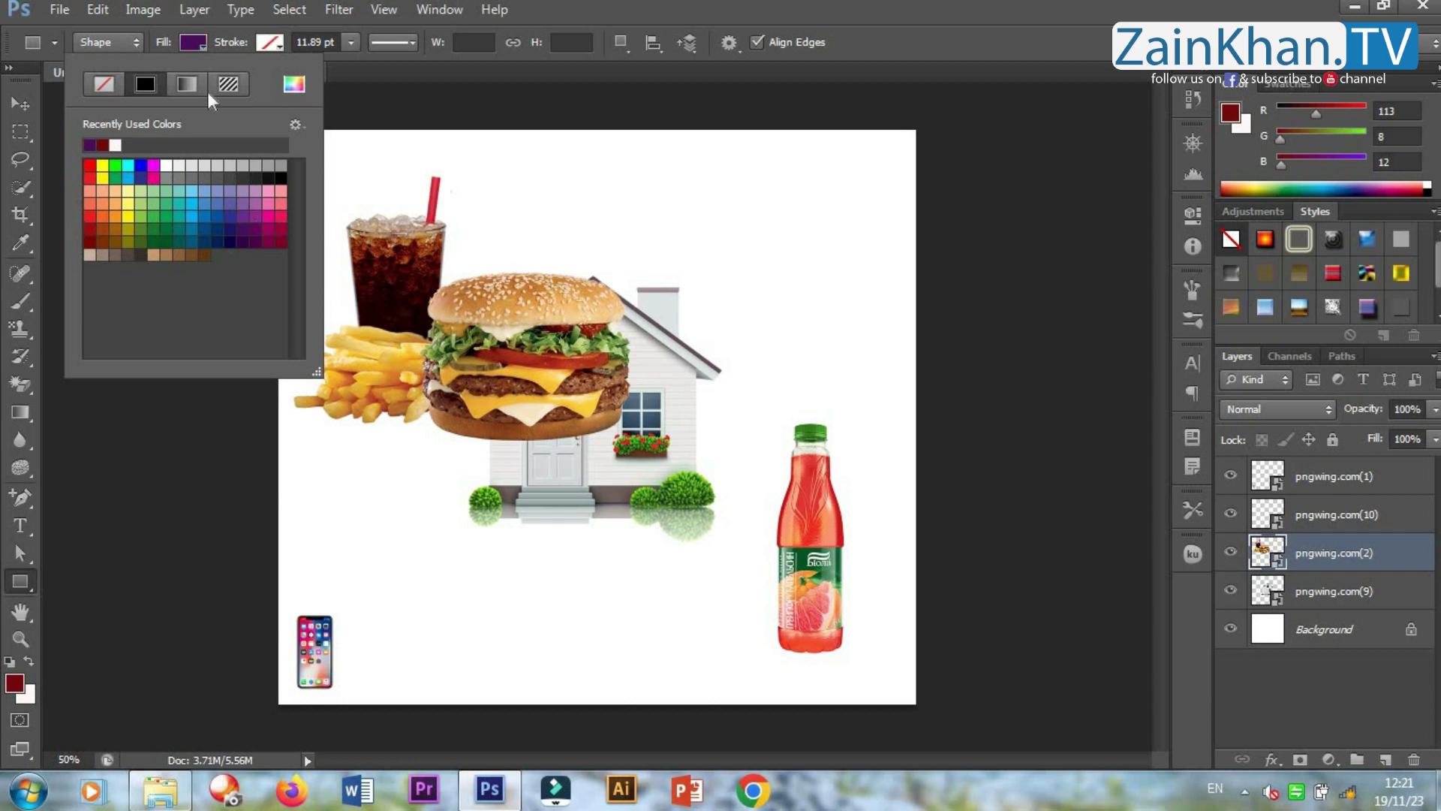
pyautogui.click(201, 48)
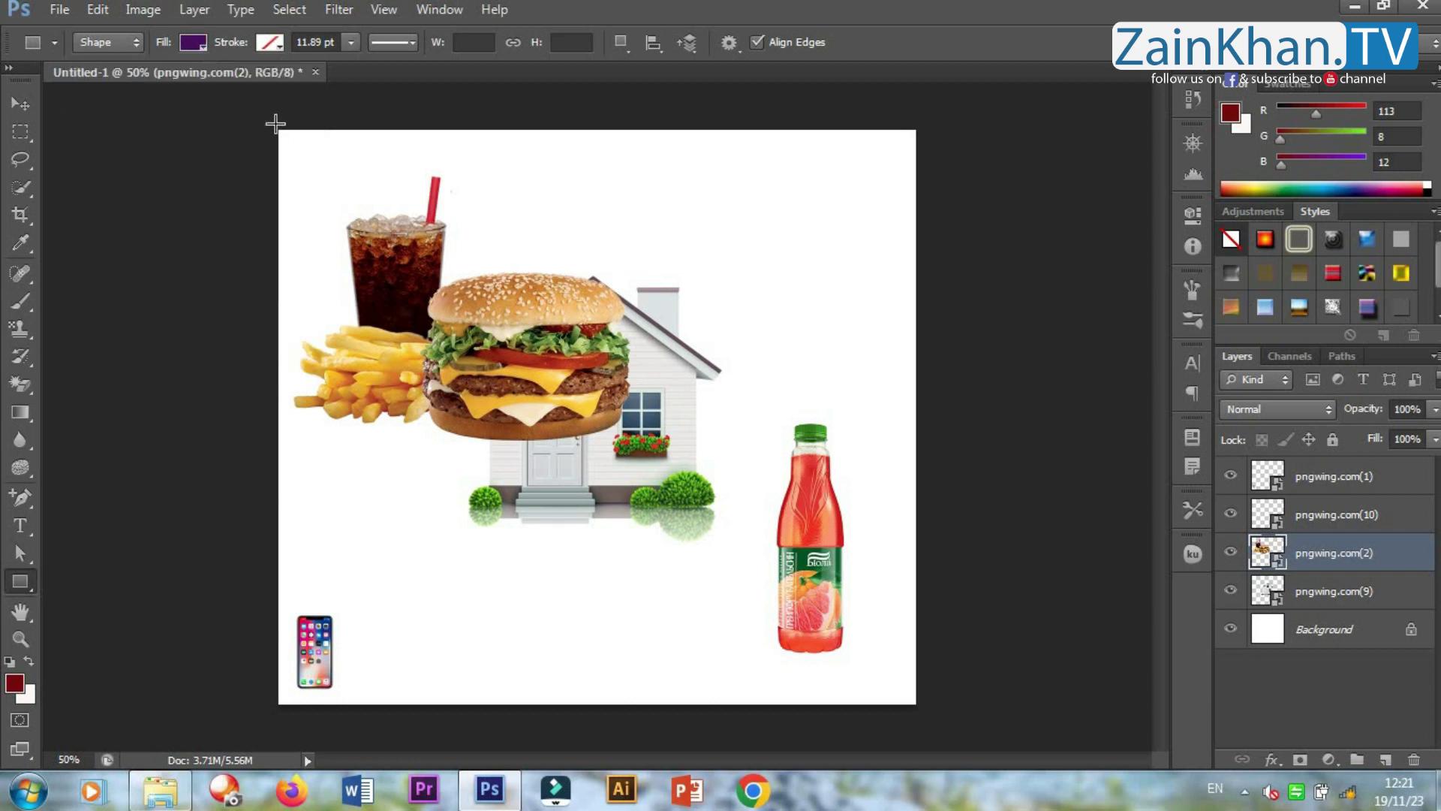
pyautogui.moveTo(275, 124); pyautogui.dragTo(922, 712)
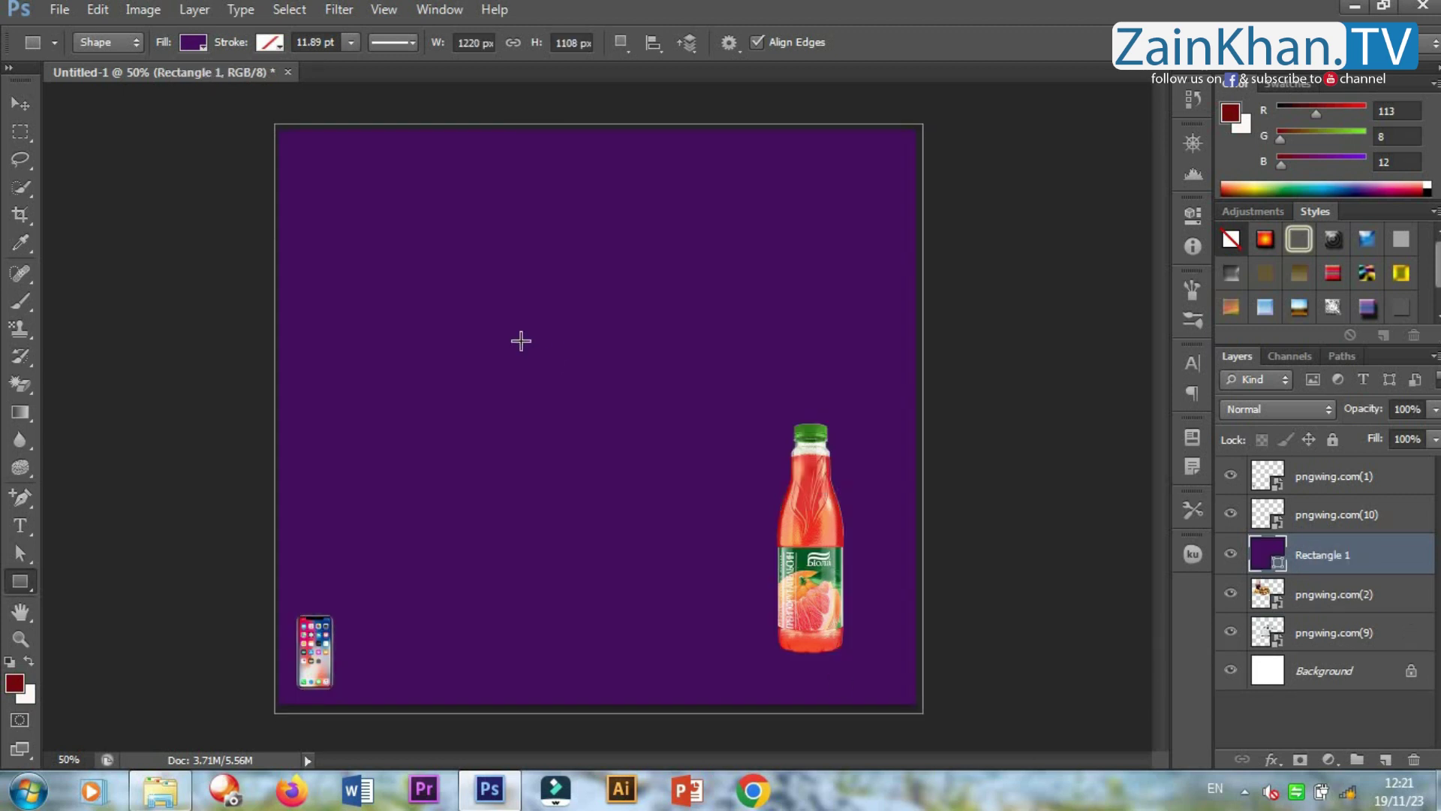
pyautogui.click(20, 104)
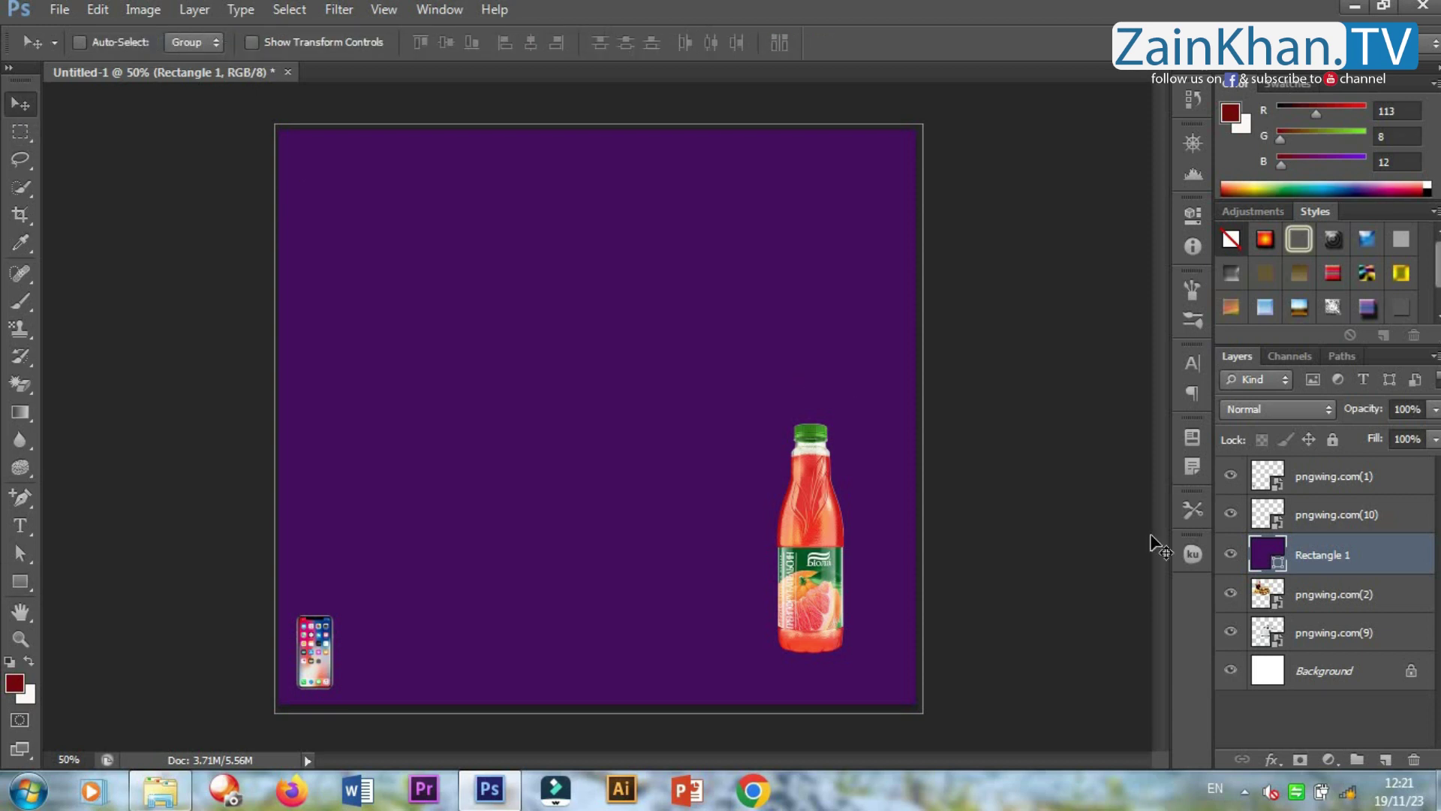
# Move the Rectangle 1 layer below pngwing.com(9), and lower the opacity of the house layer pngwing.com(9) to 44%.
pyautogui.moveTo(1338, 561); pyautogui.dragTo(1337, 646)
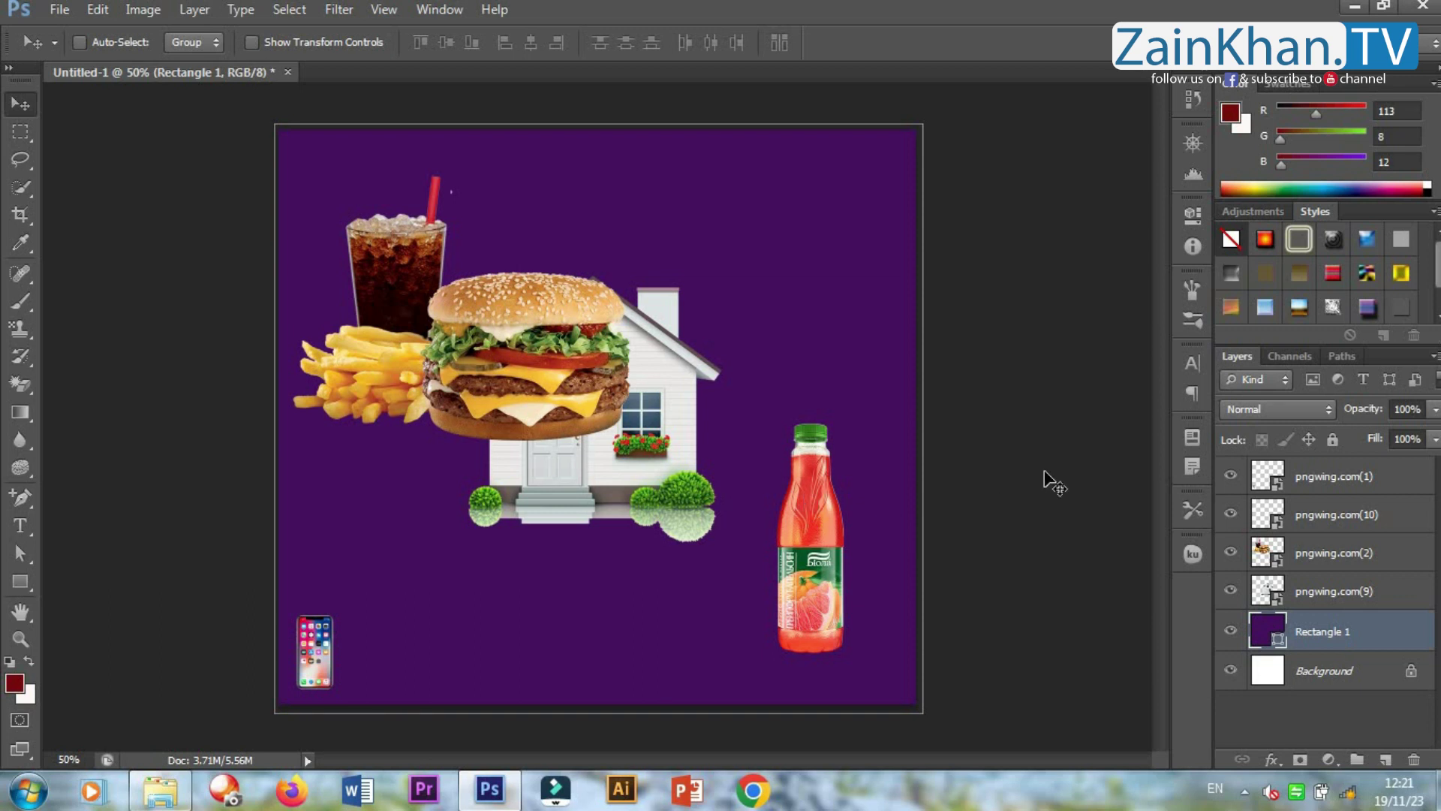
pyautogui.click(1314, 595)
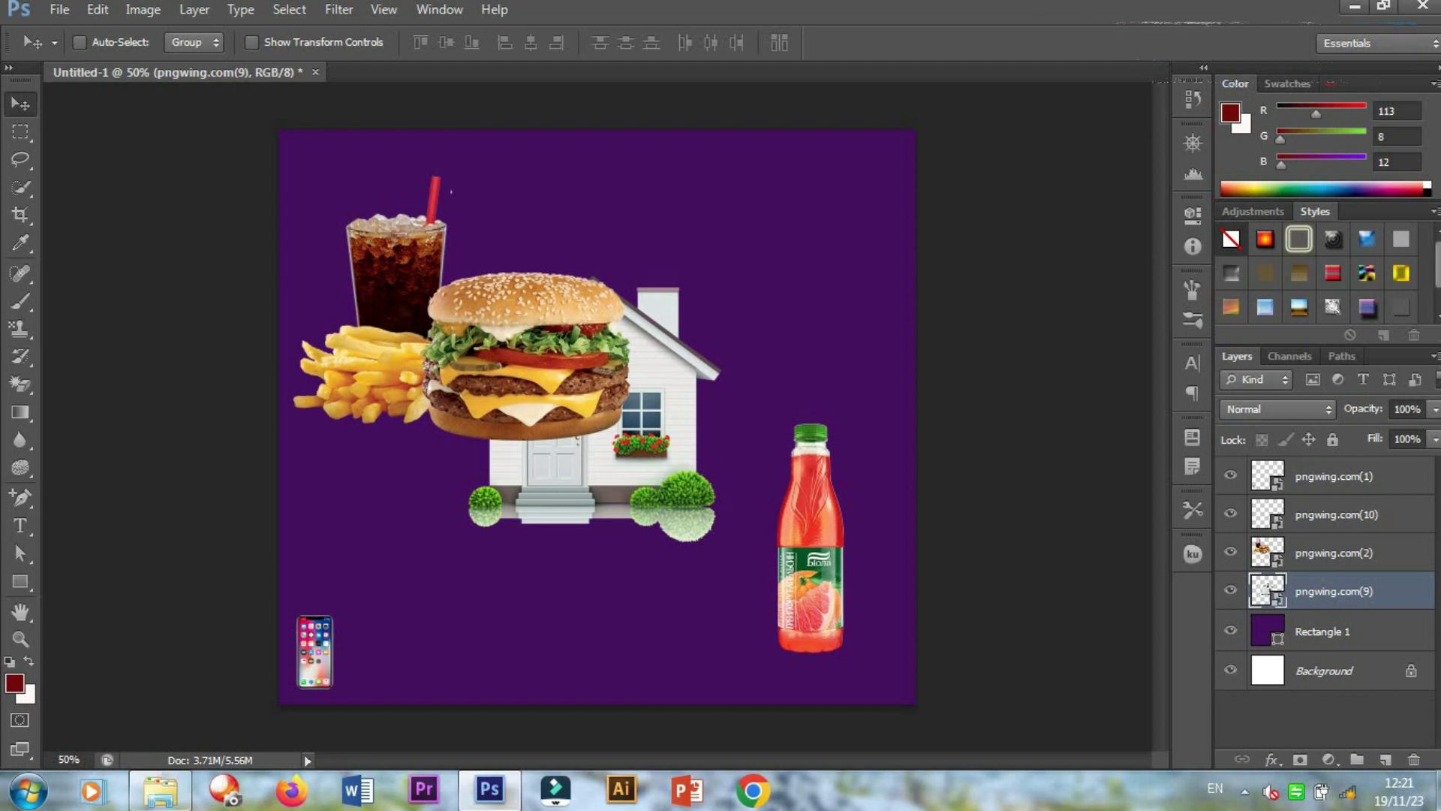
pyautogui.click(1435, 411)
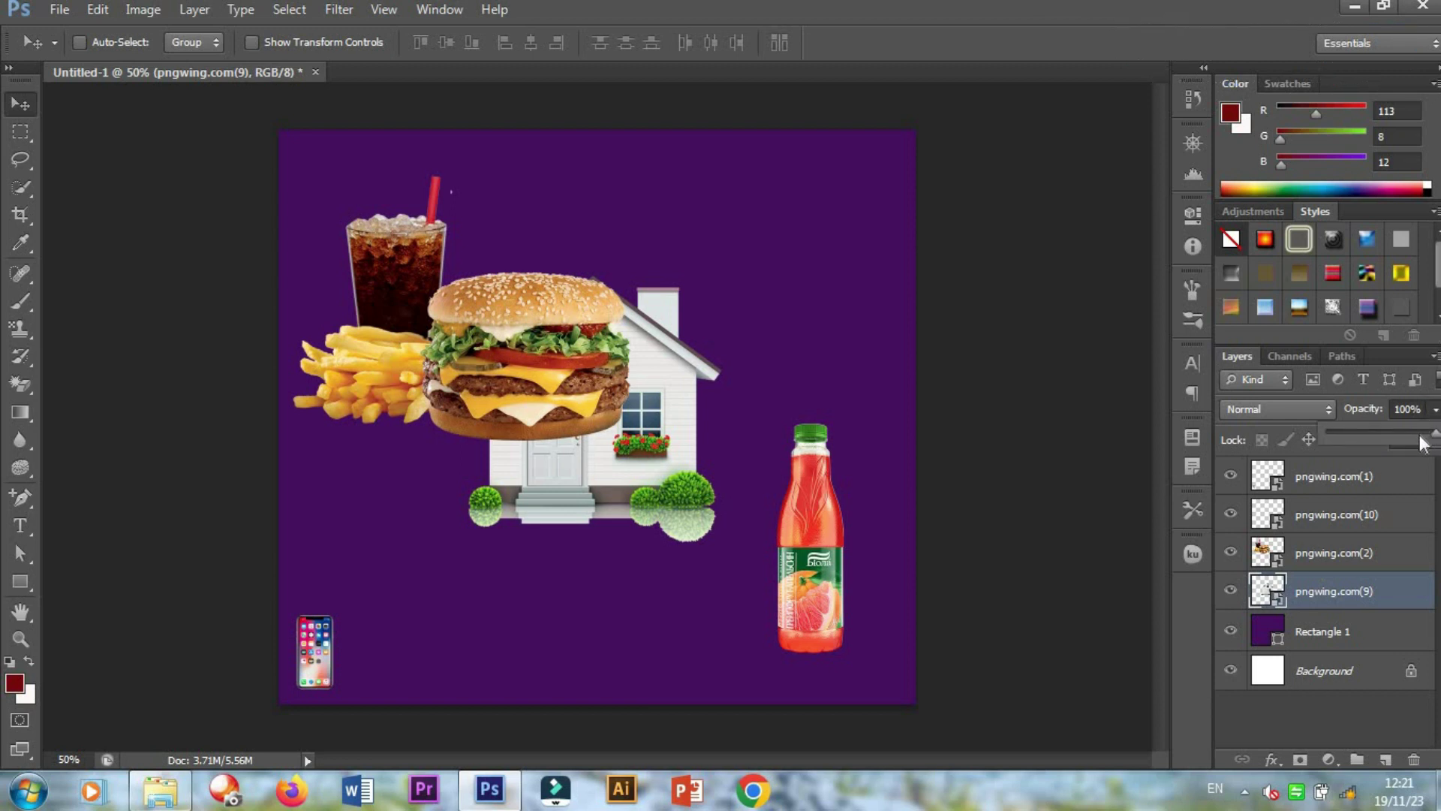
pyautogui.moveTo(1421, 443); pyautogui.dragTo(1375, 432)
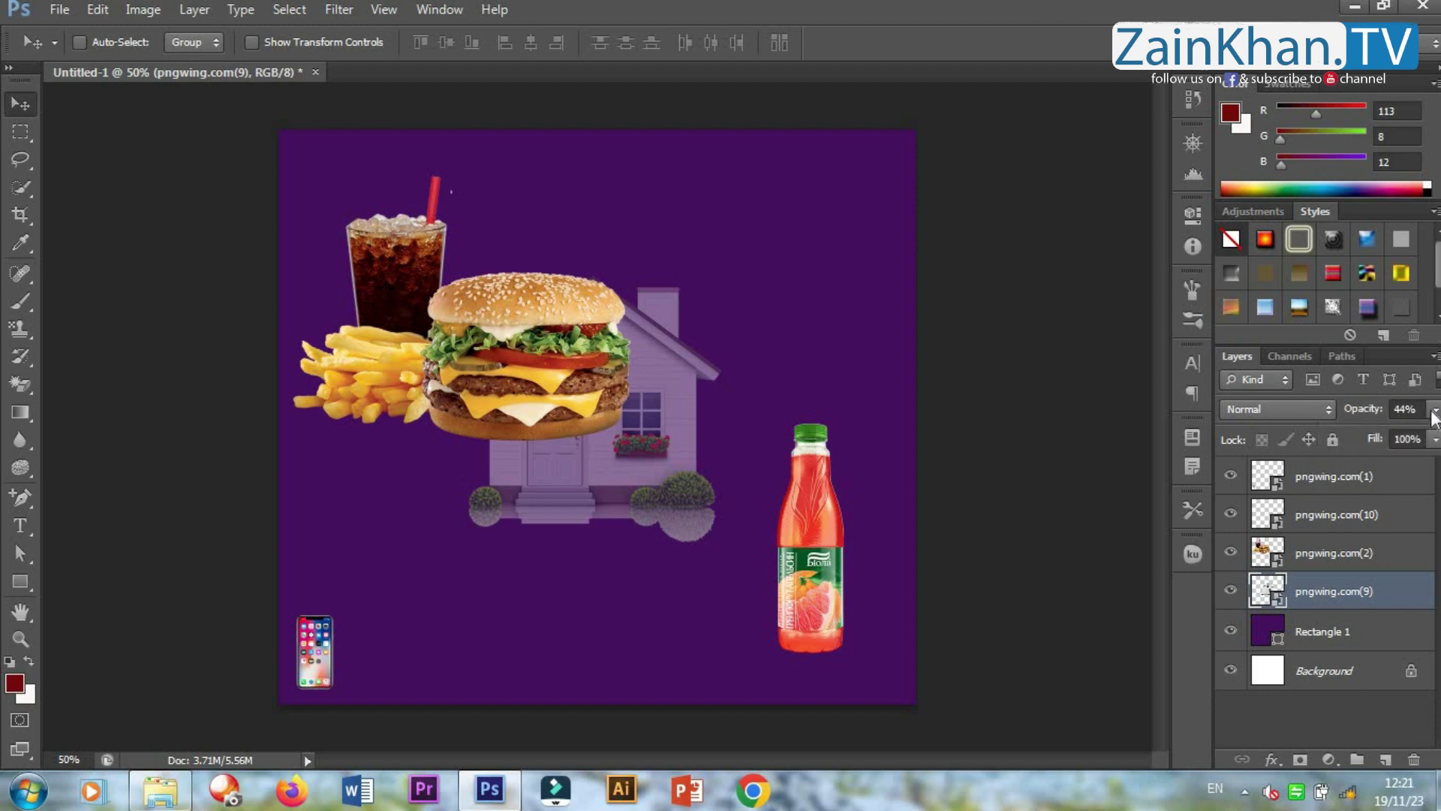
pyautogui.click(1277, 714)
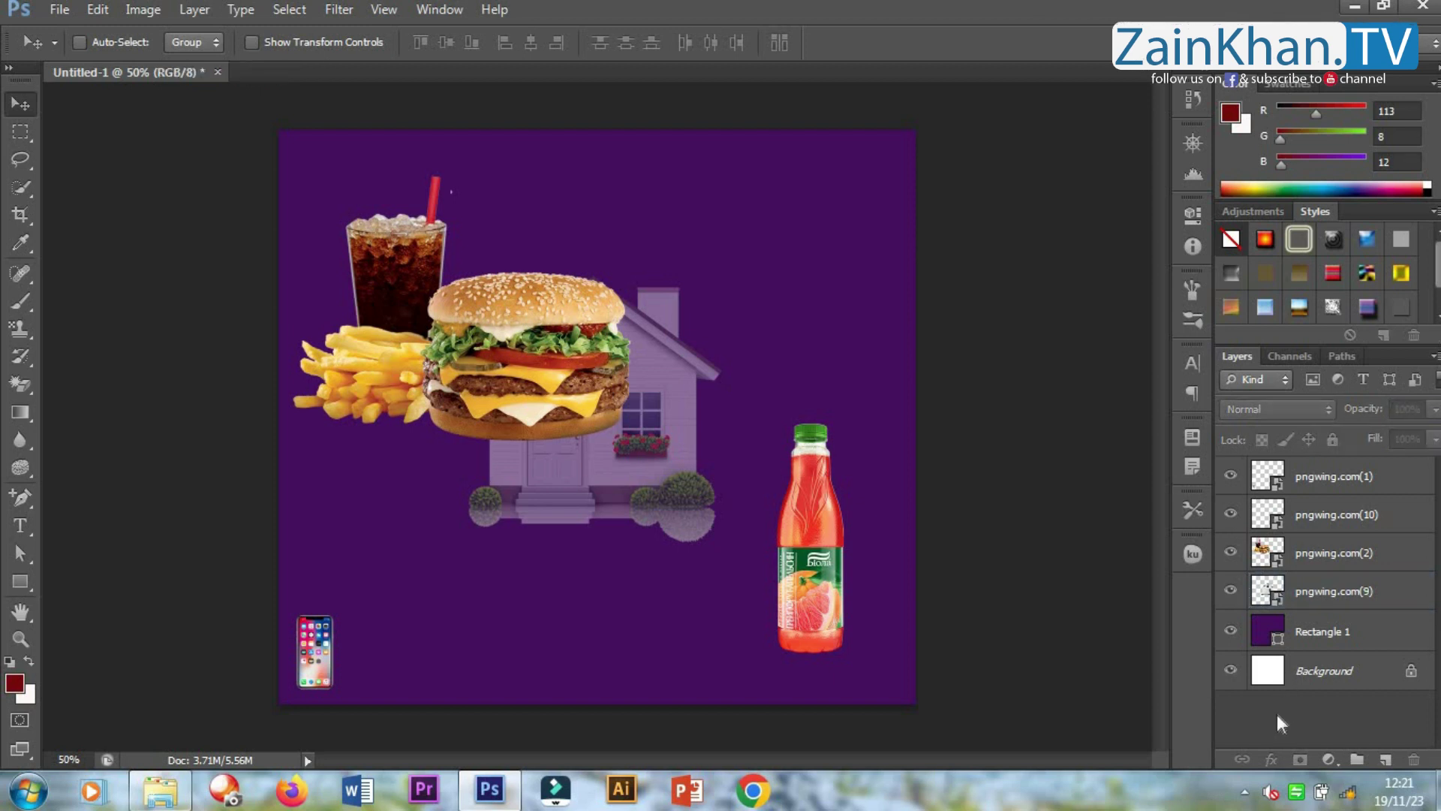
# Enlarge the burger meal layer pngwing.com(2) to about 31.4% scale, keeping its upper-left corner in place.
pyautogui.click(1348, 563)
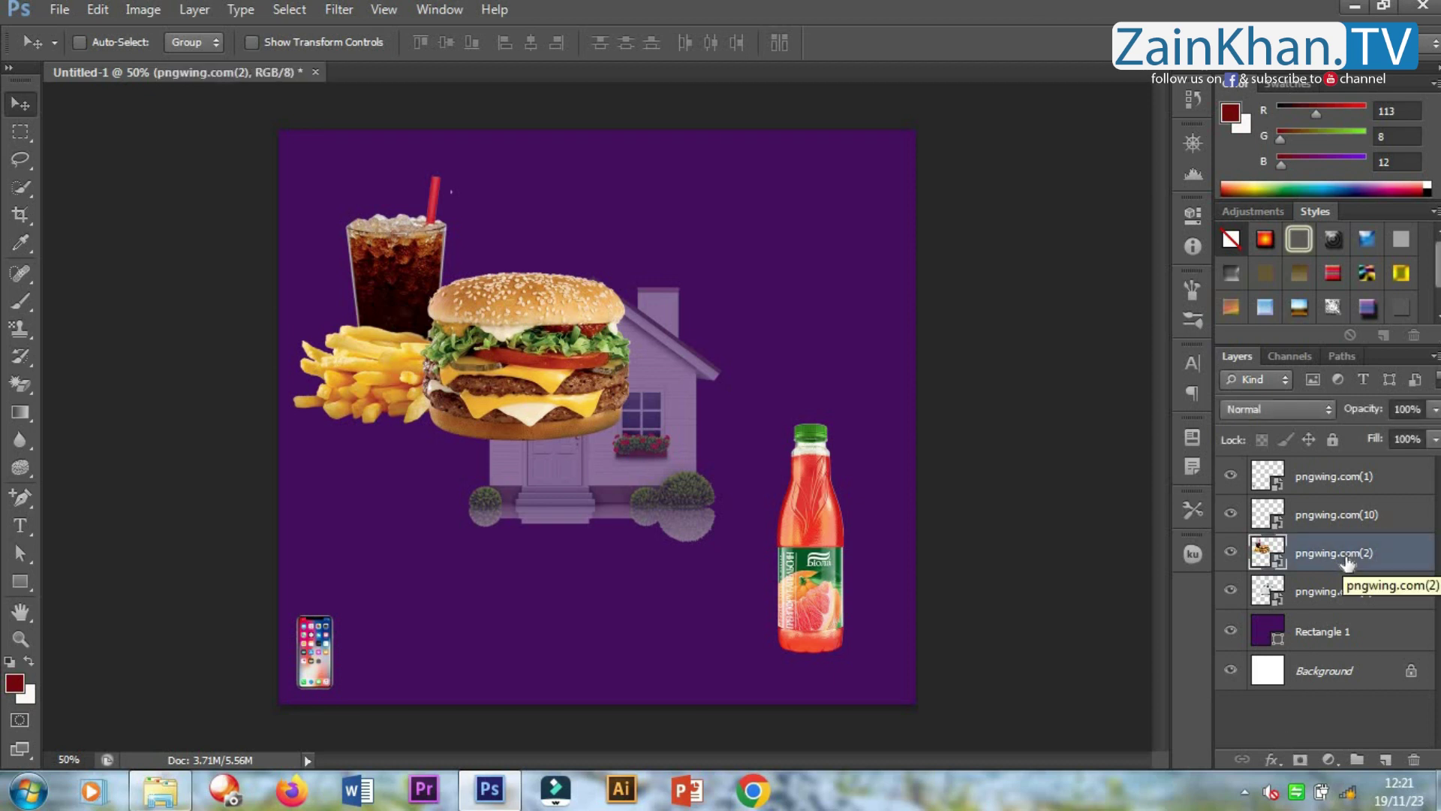
pyautogui.hotkey('ctrl', 't')
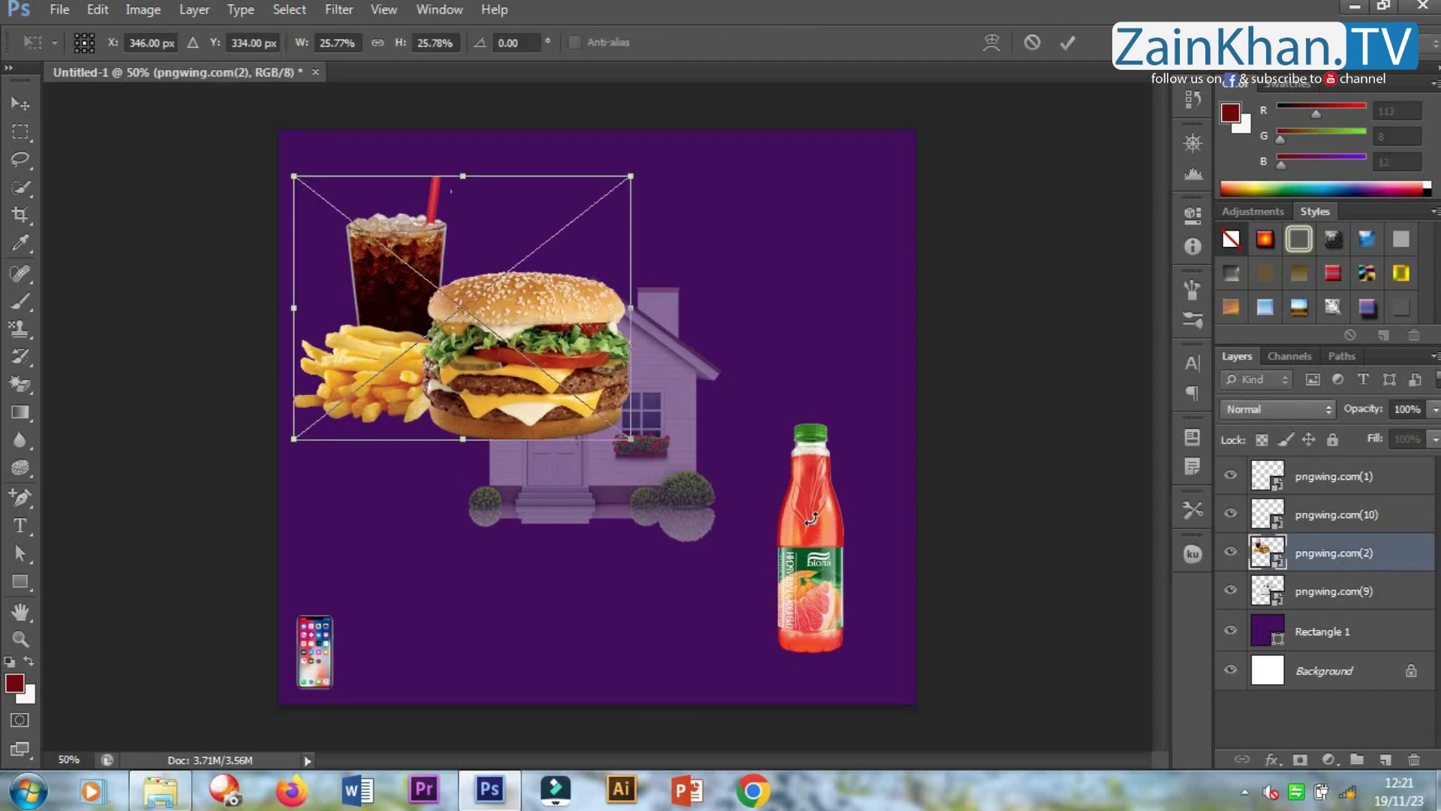
pyautogui.moveTo(630, 439); pyautogui.dragTo(708, 493)
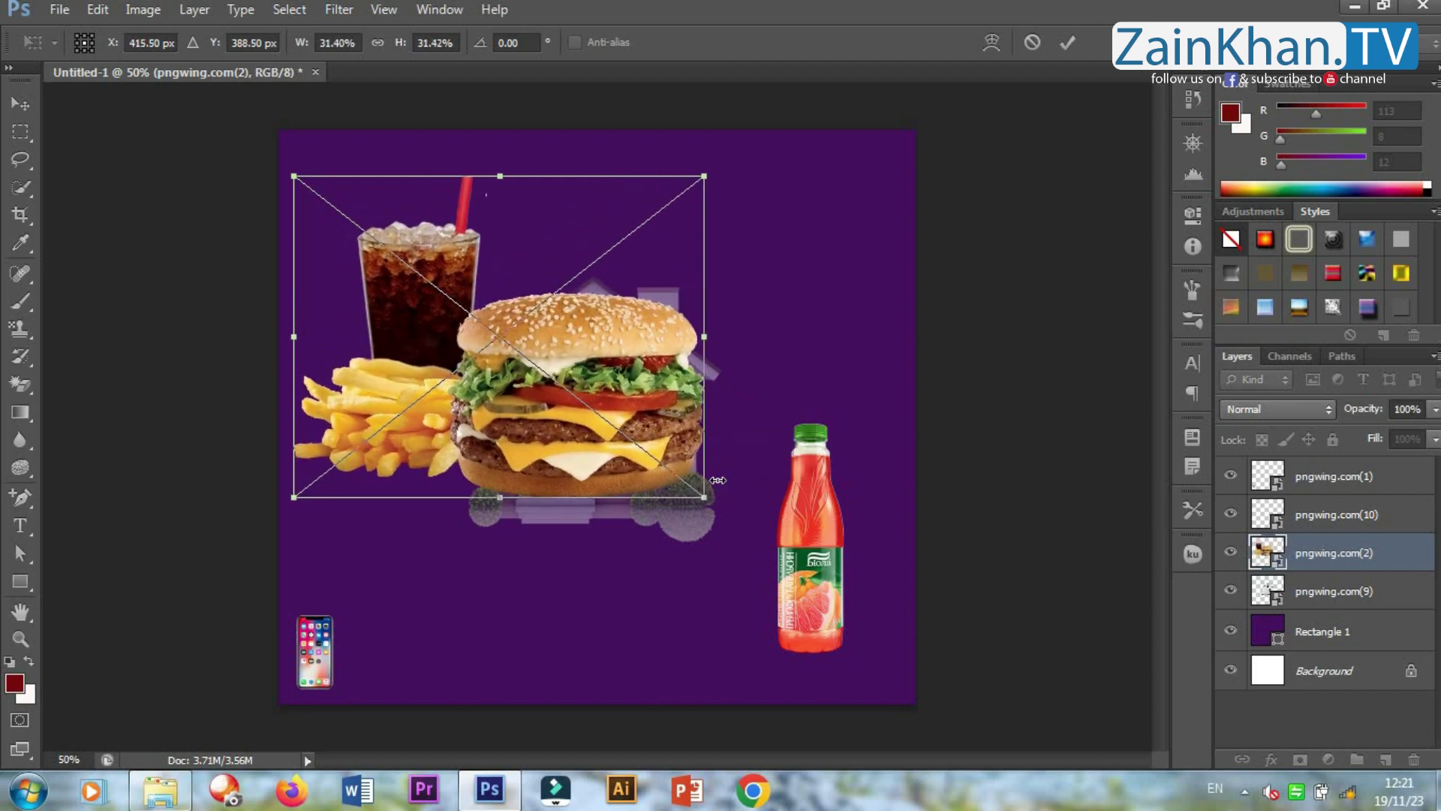
pyautogui.click(1064, 42)
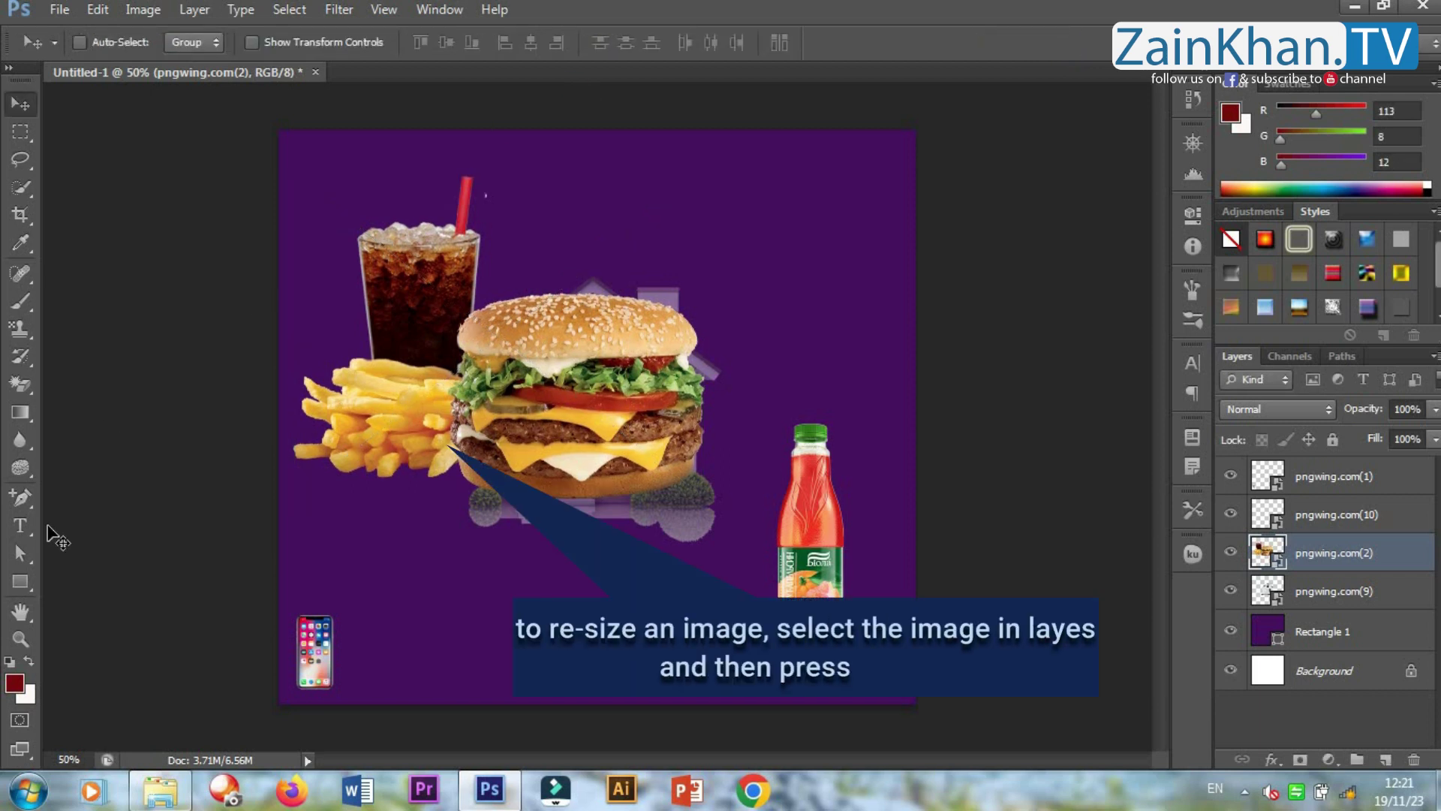
# Draw a rectangle of about 1172 by 1054 px just inside the canvas edges and set it to no fill.
pyautogui.click(19, 584)
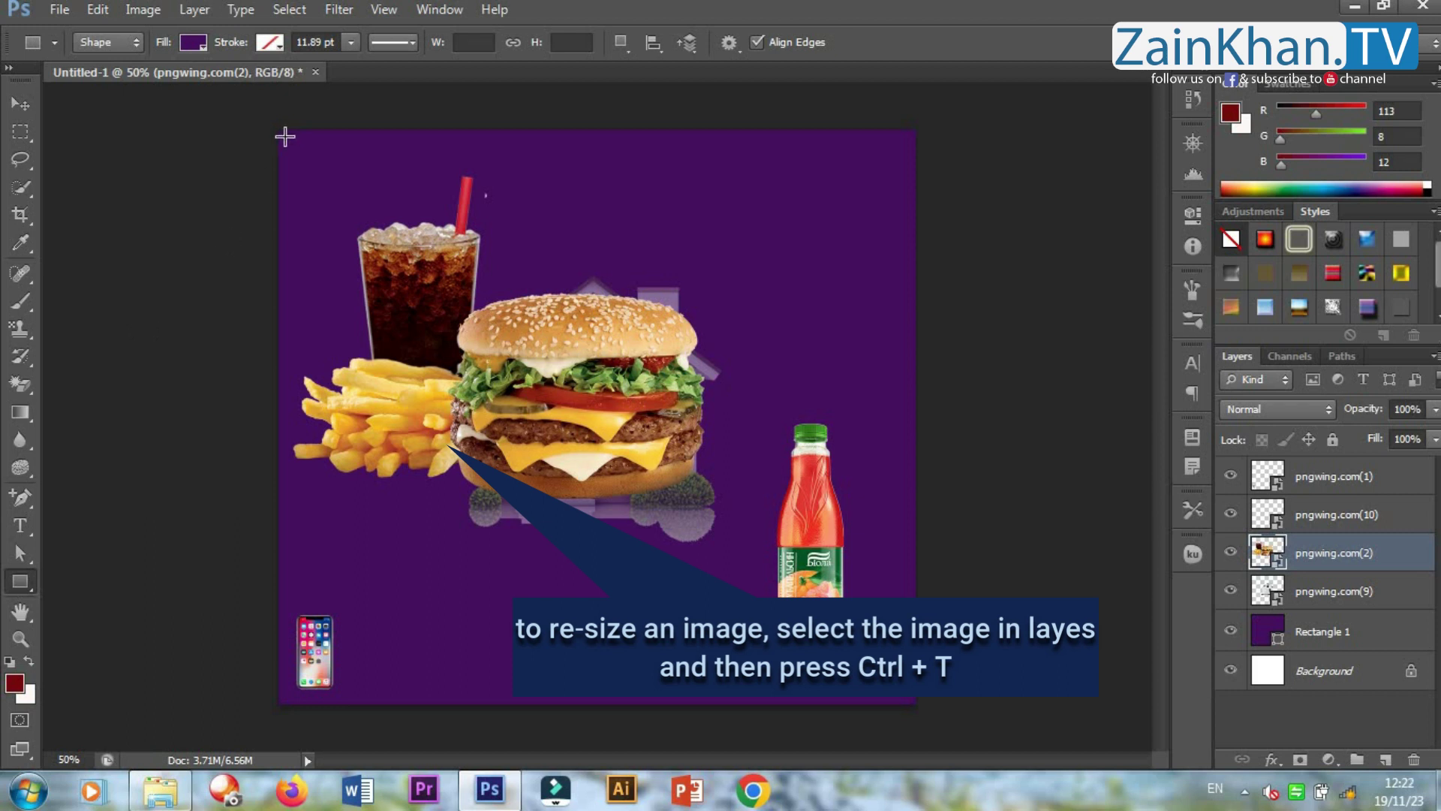
pyautogui.moveTo(284, 135); pyautogui.dragTo(908, 699)
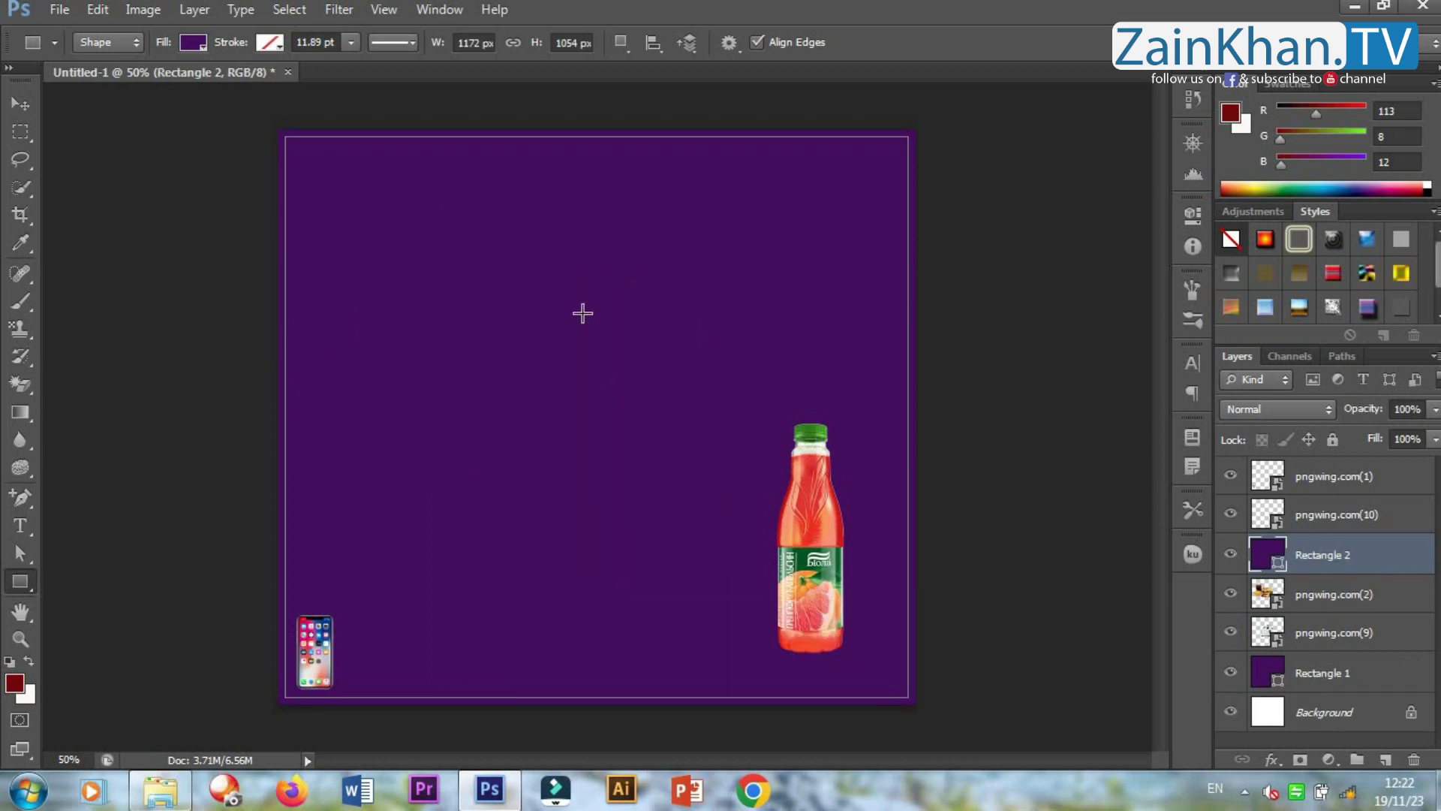
pyautogui.click(192, 44)
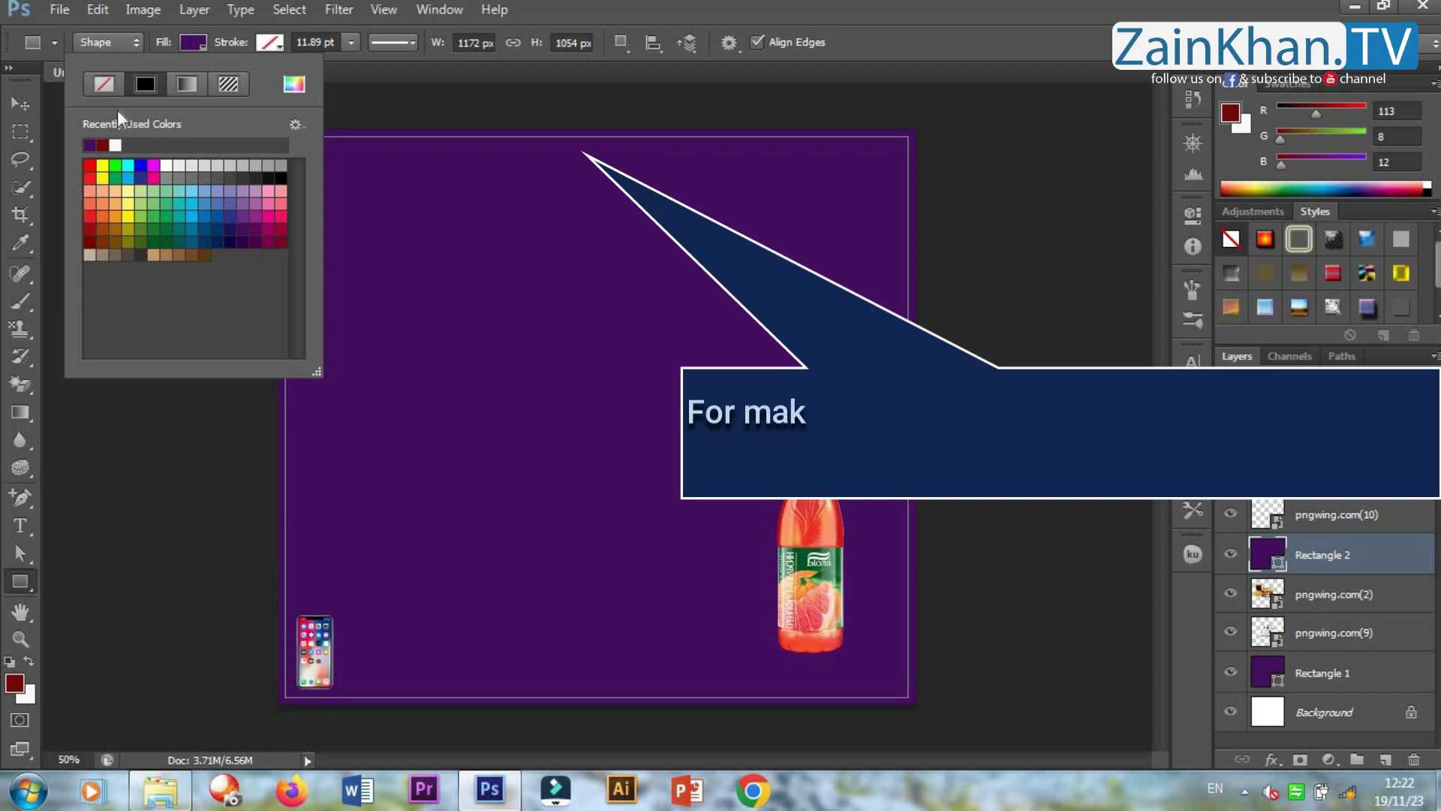
pyautogui.click(110, 82)
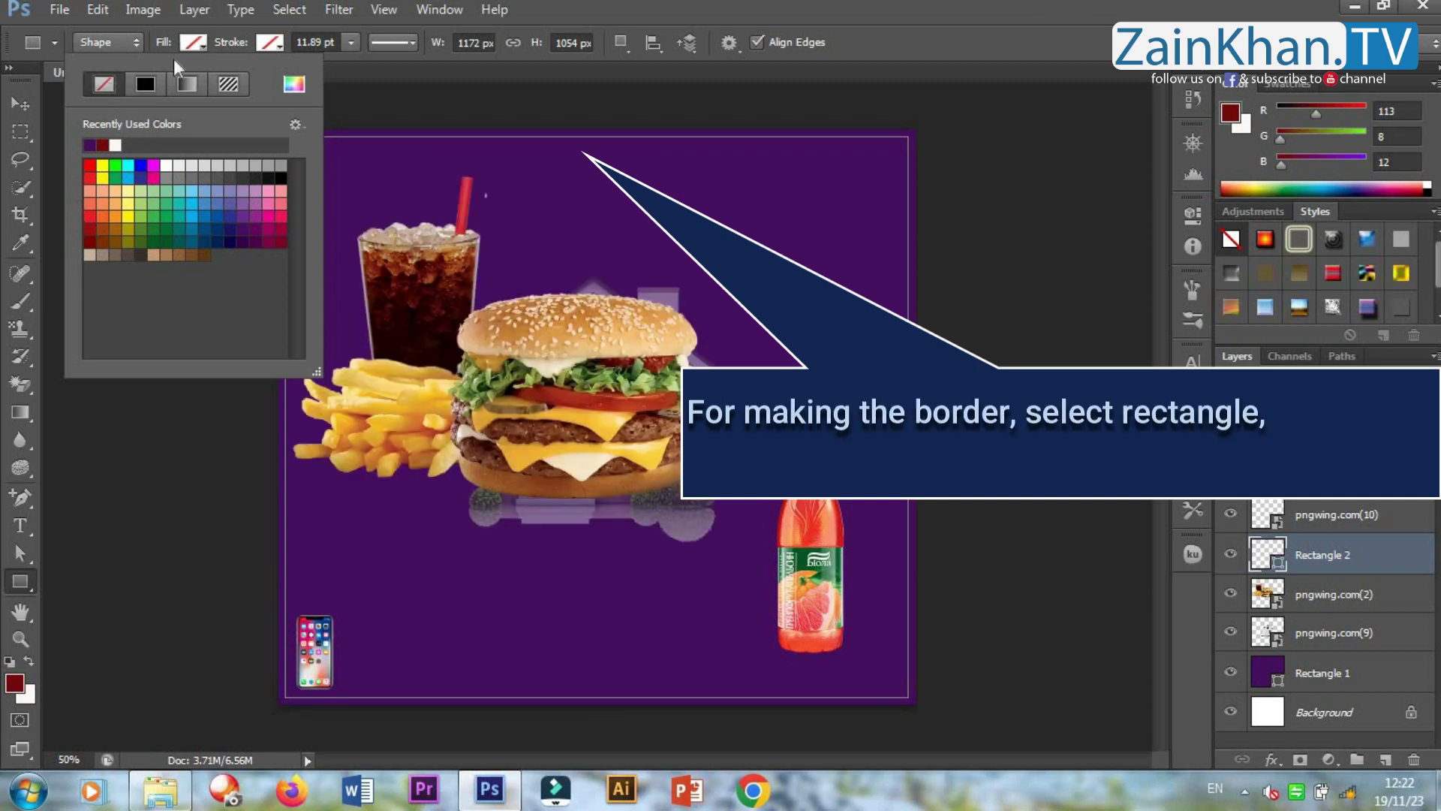
# Give the unfilled rectangle a white stroke 9 pt wide to form a border.
pyautogui.click(273, 42)
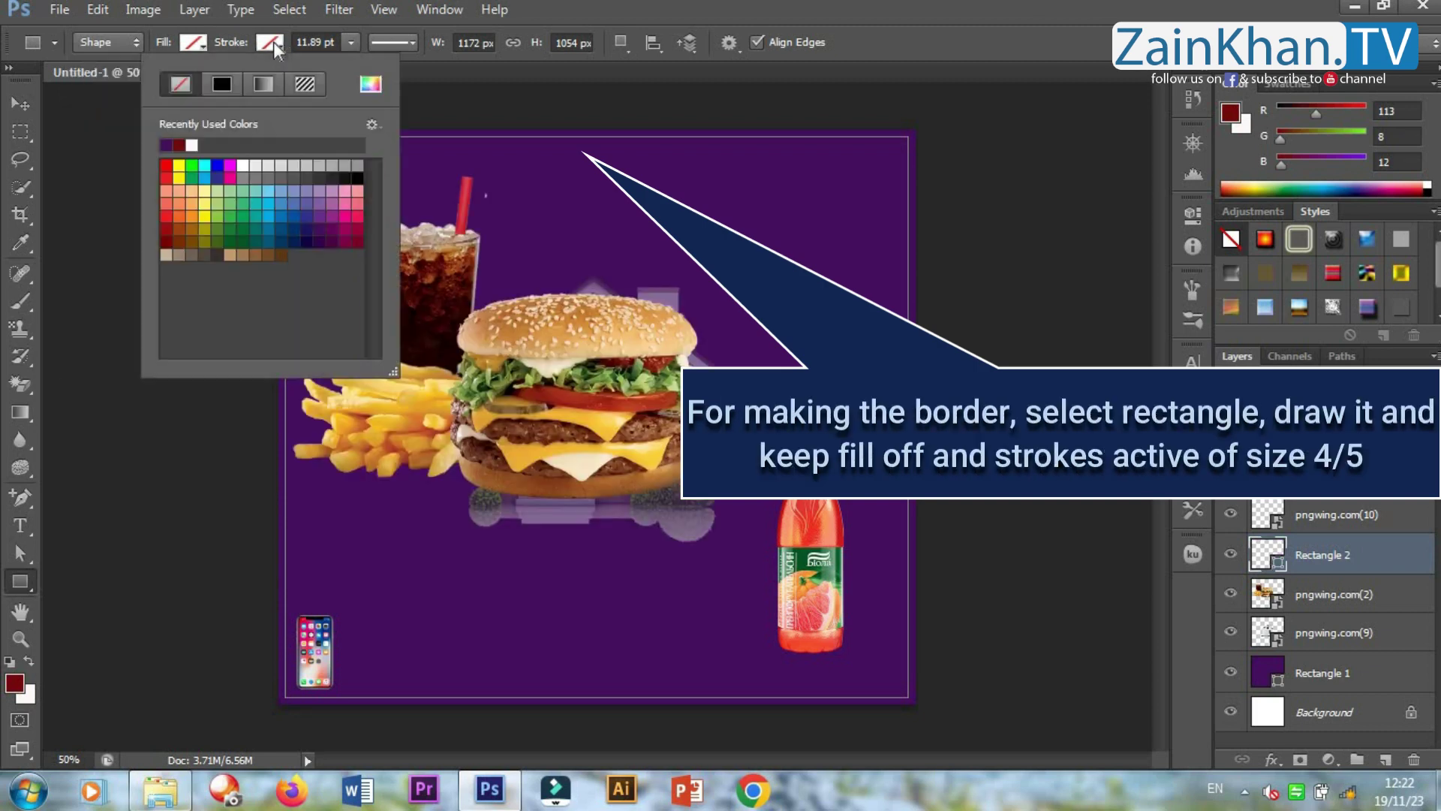
pyautogui.click(244, 165)
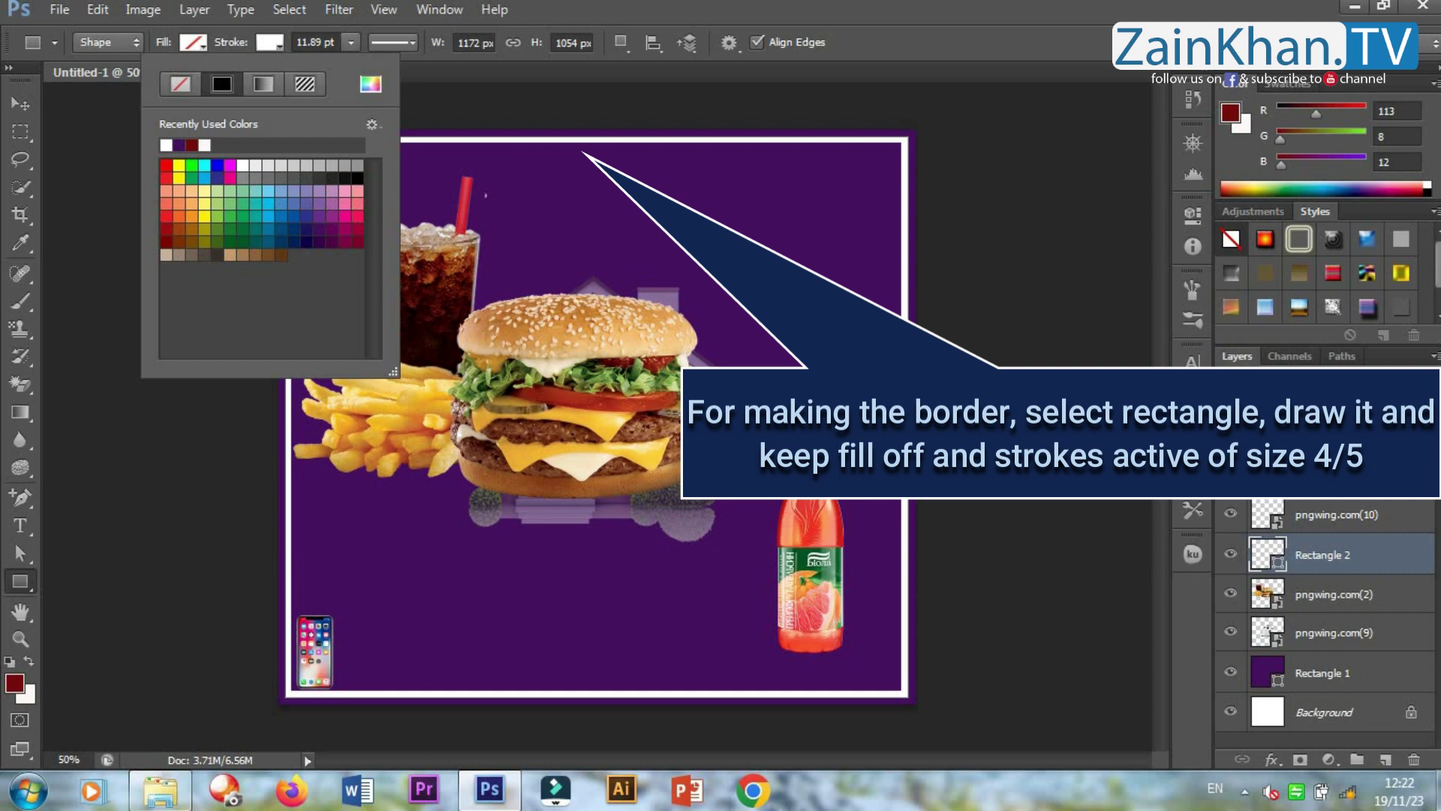
pyautogui.click(349, 43)
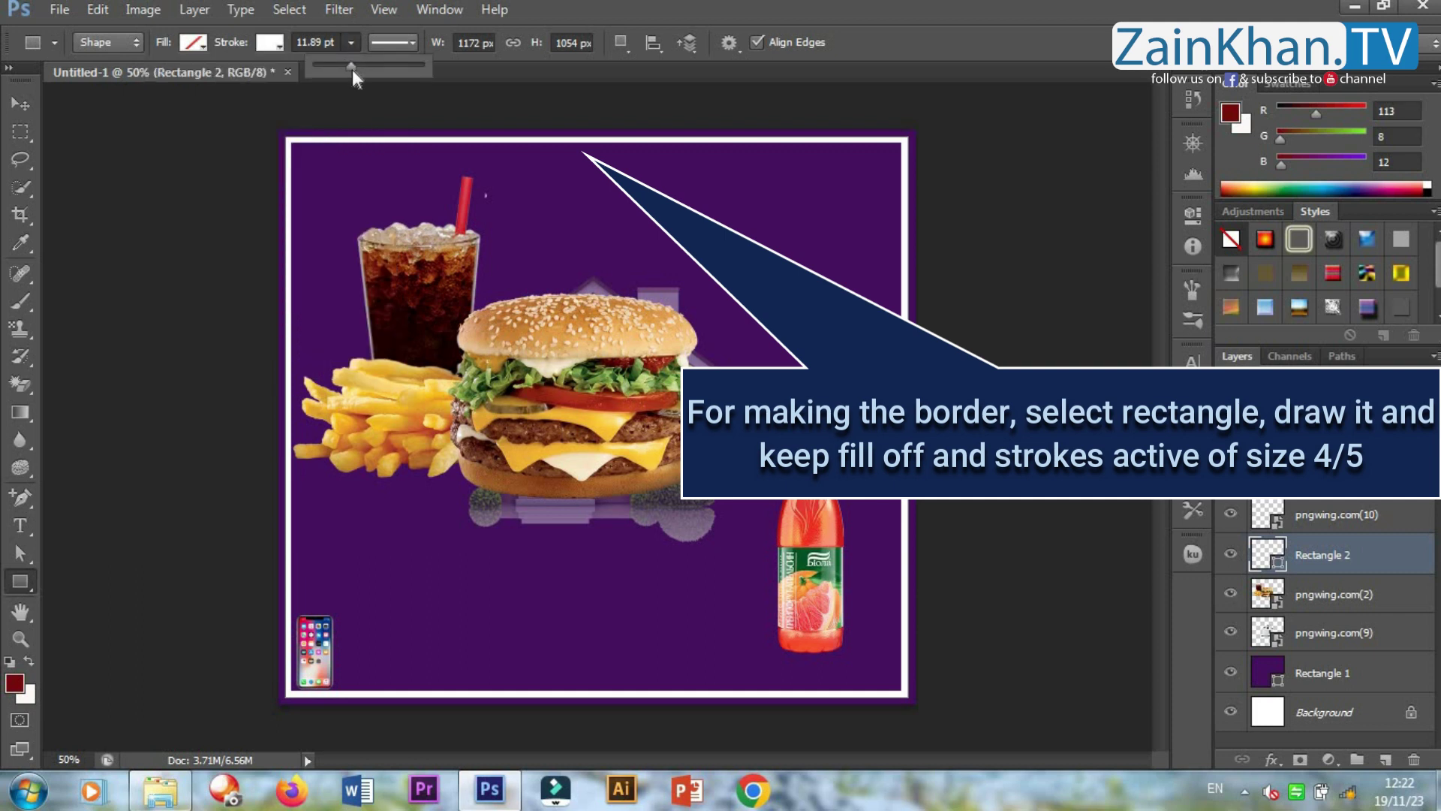
pyautogui.moveTo(342, 72); pyautogui.dragTo(346, 71)
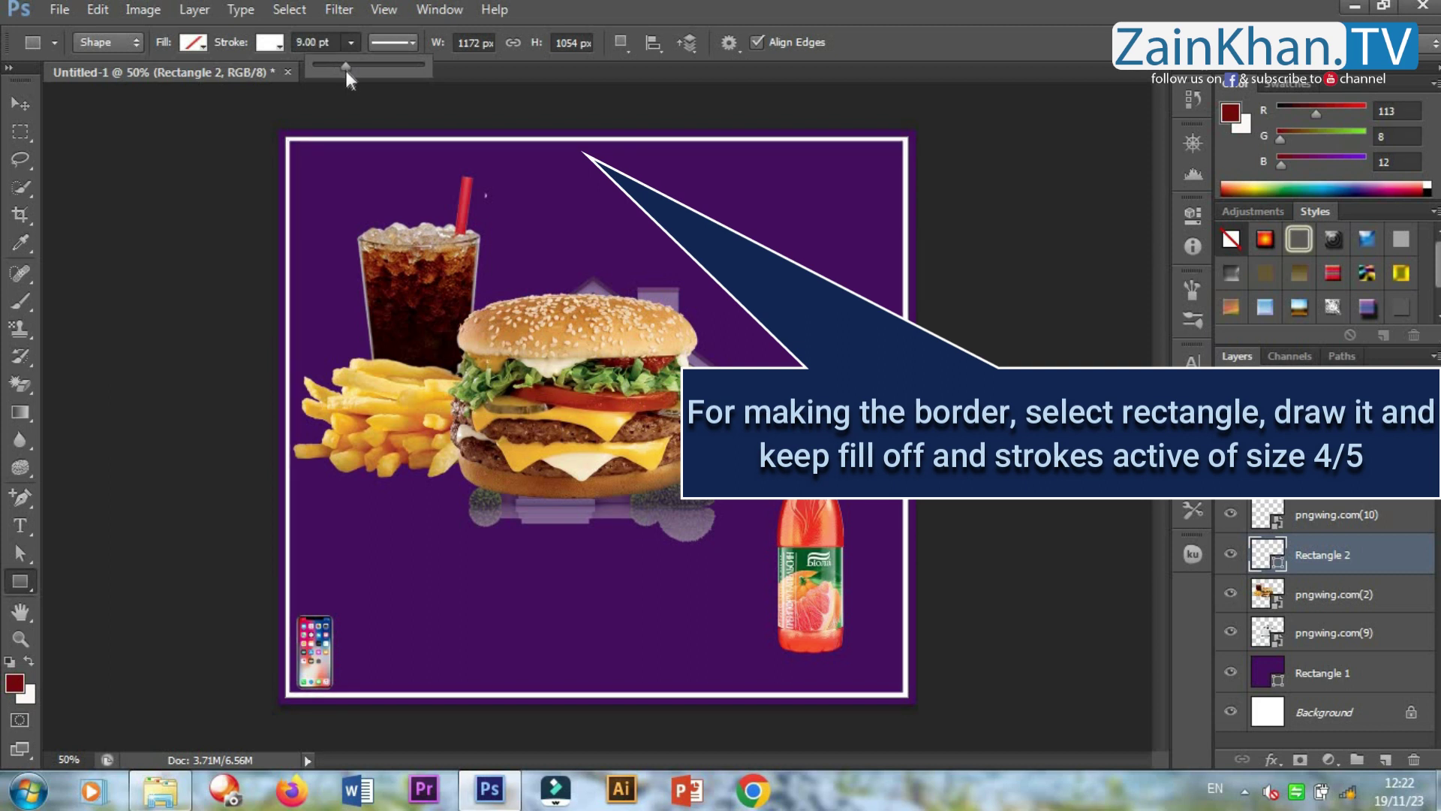
pyautogui.click(351, 43)
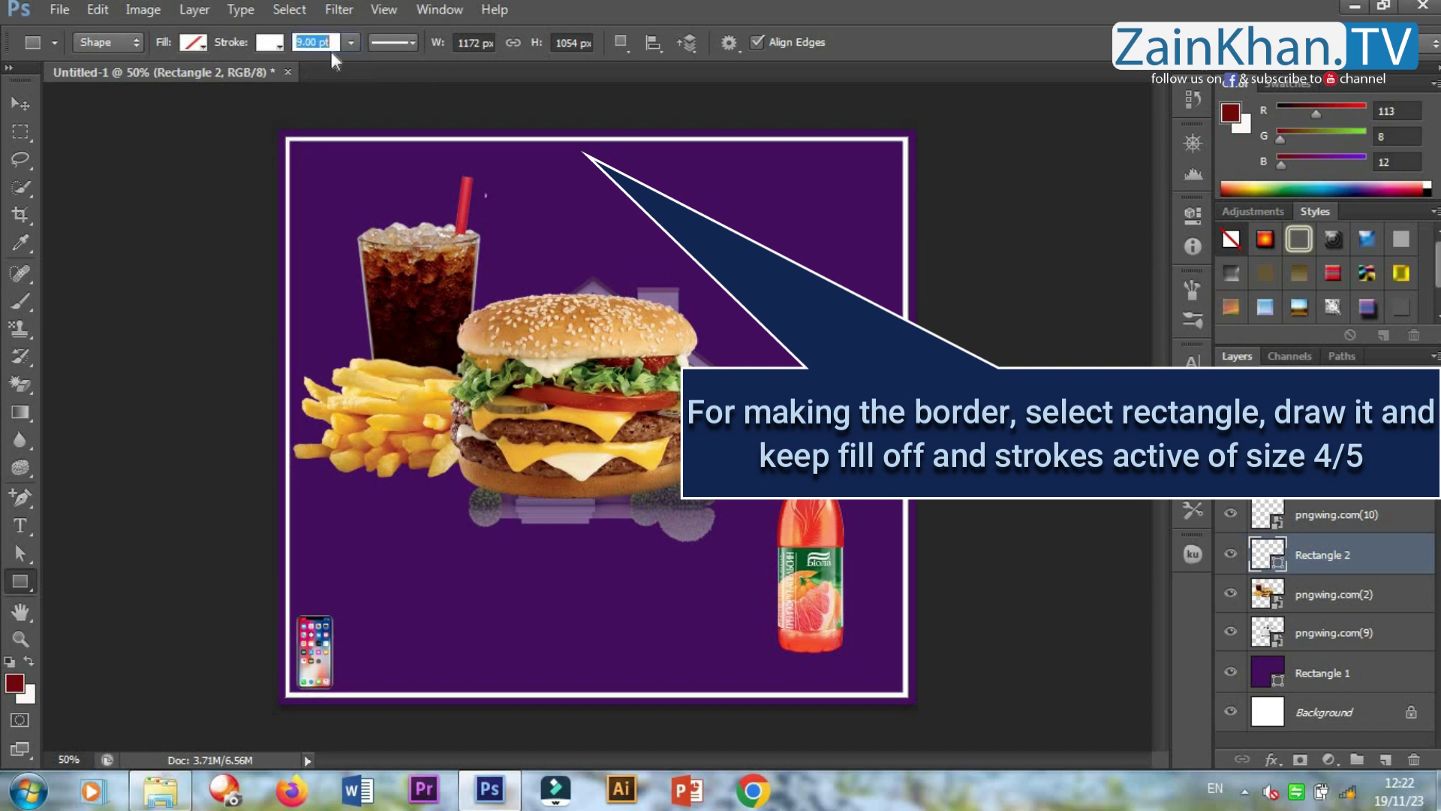
pyautogui.click(20, 105)
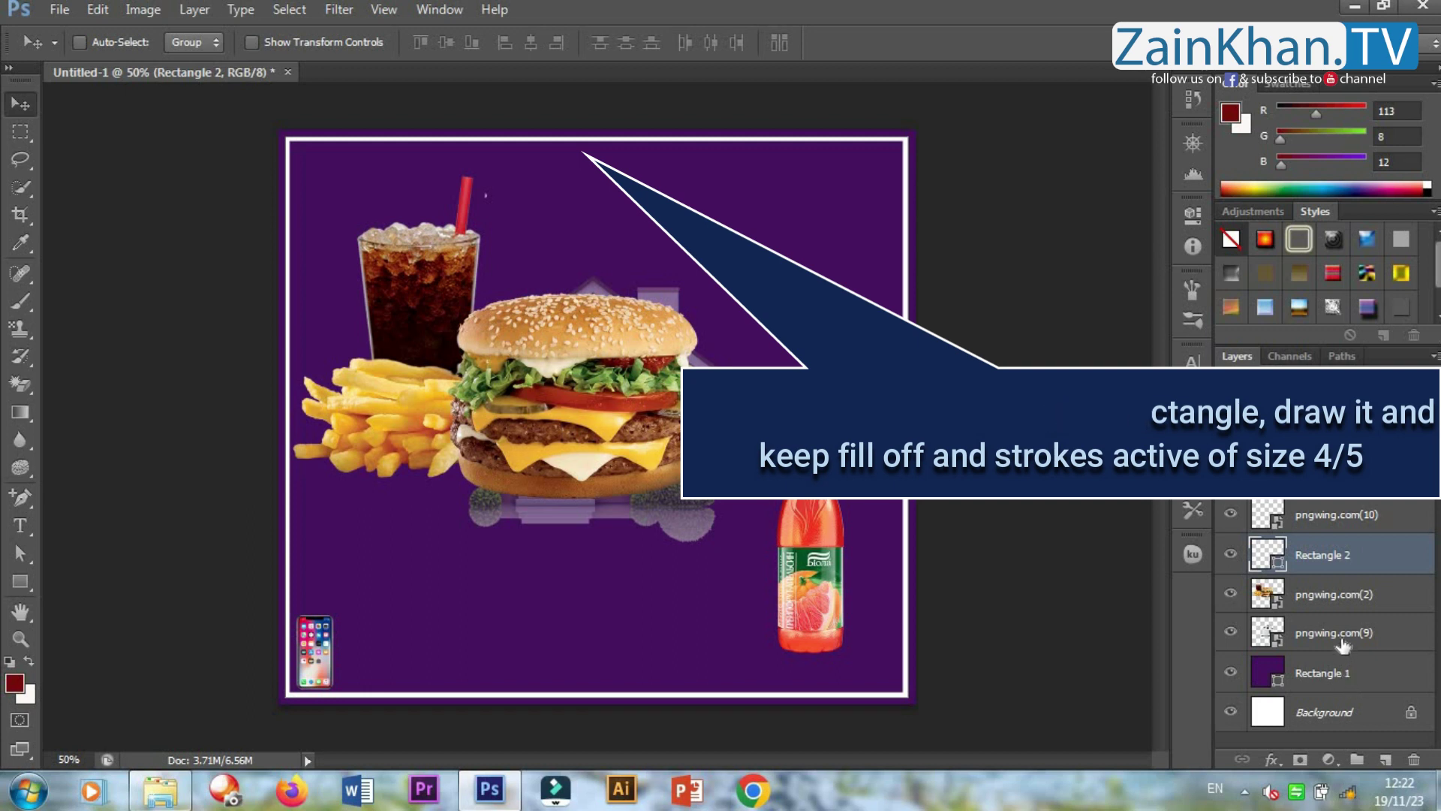
# Add a 72 pt text line reading "fre pizza shop" above the burger, directly over the pngwing.com(2) layer.
pyautogui.click(1341, 601)
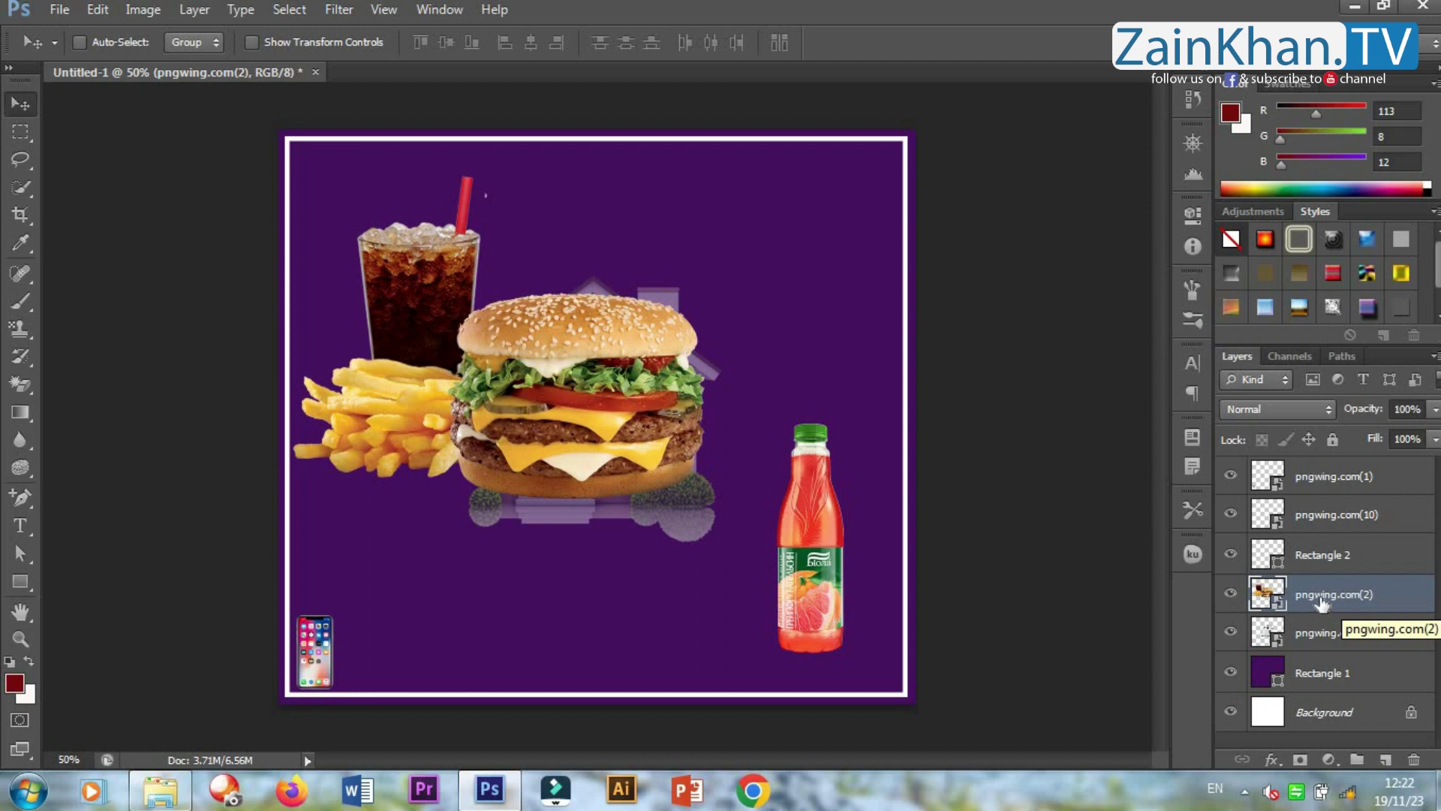
pyautogui.click(20, 525)
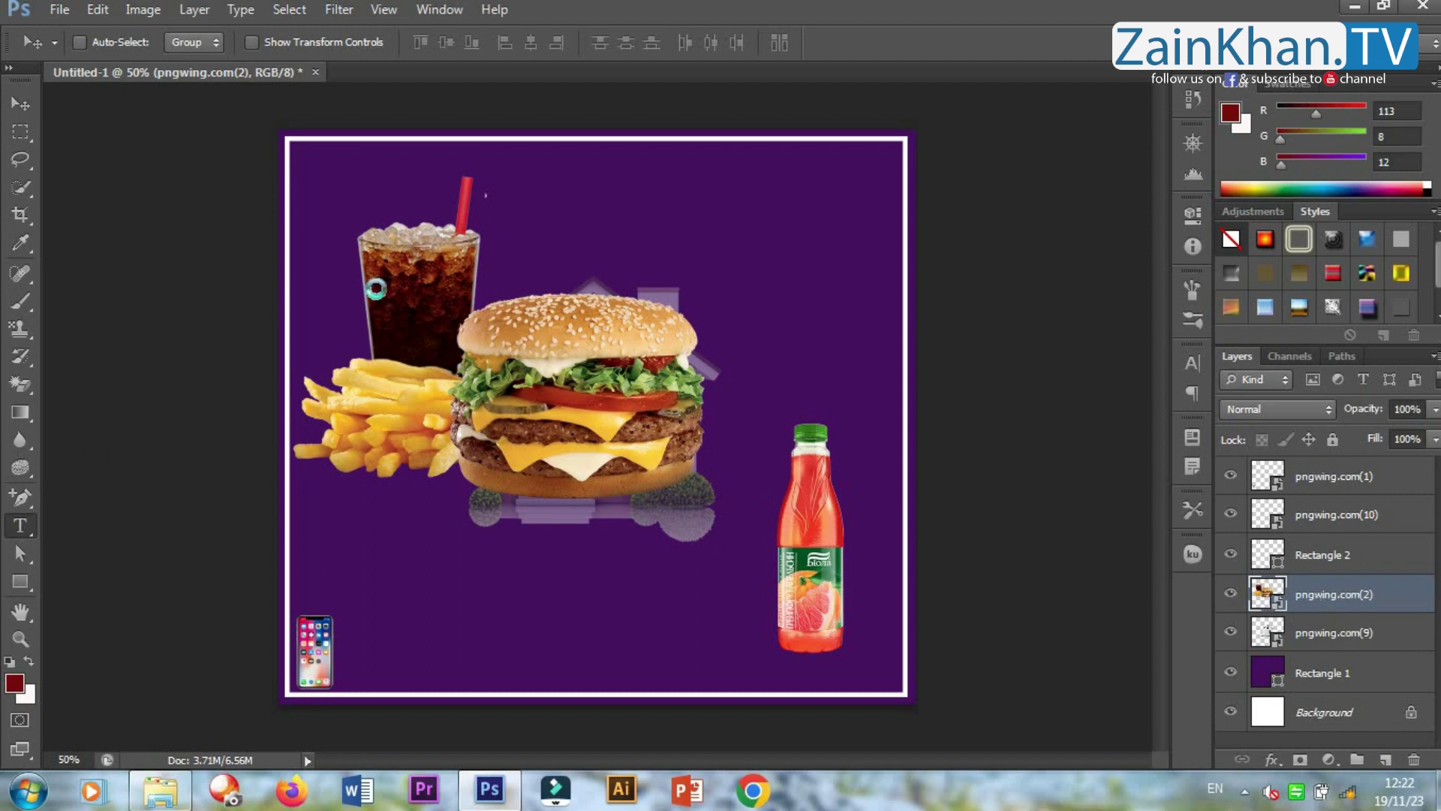
pyautogui.click(588, 231)
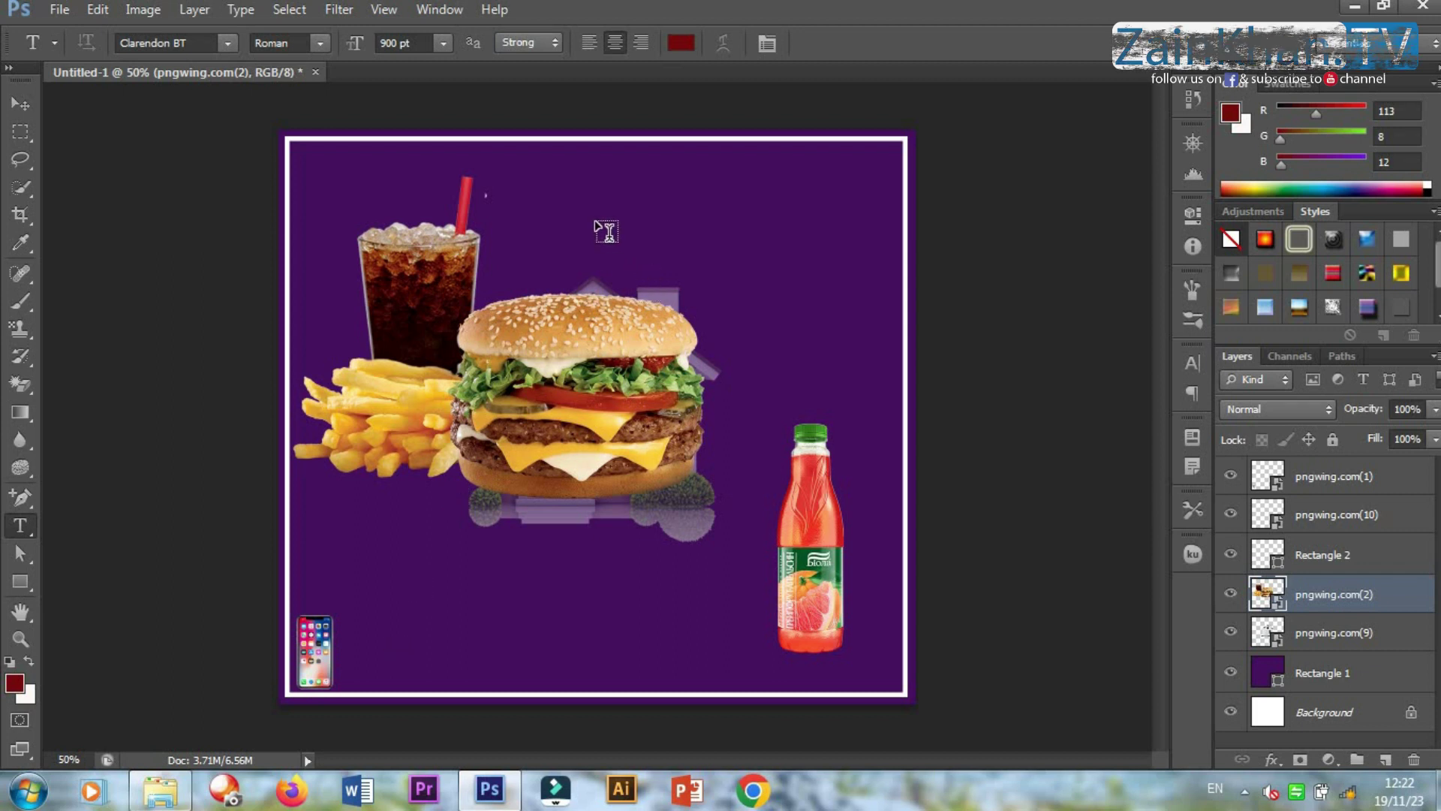
pyautogui.click(579, 201)
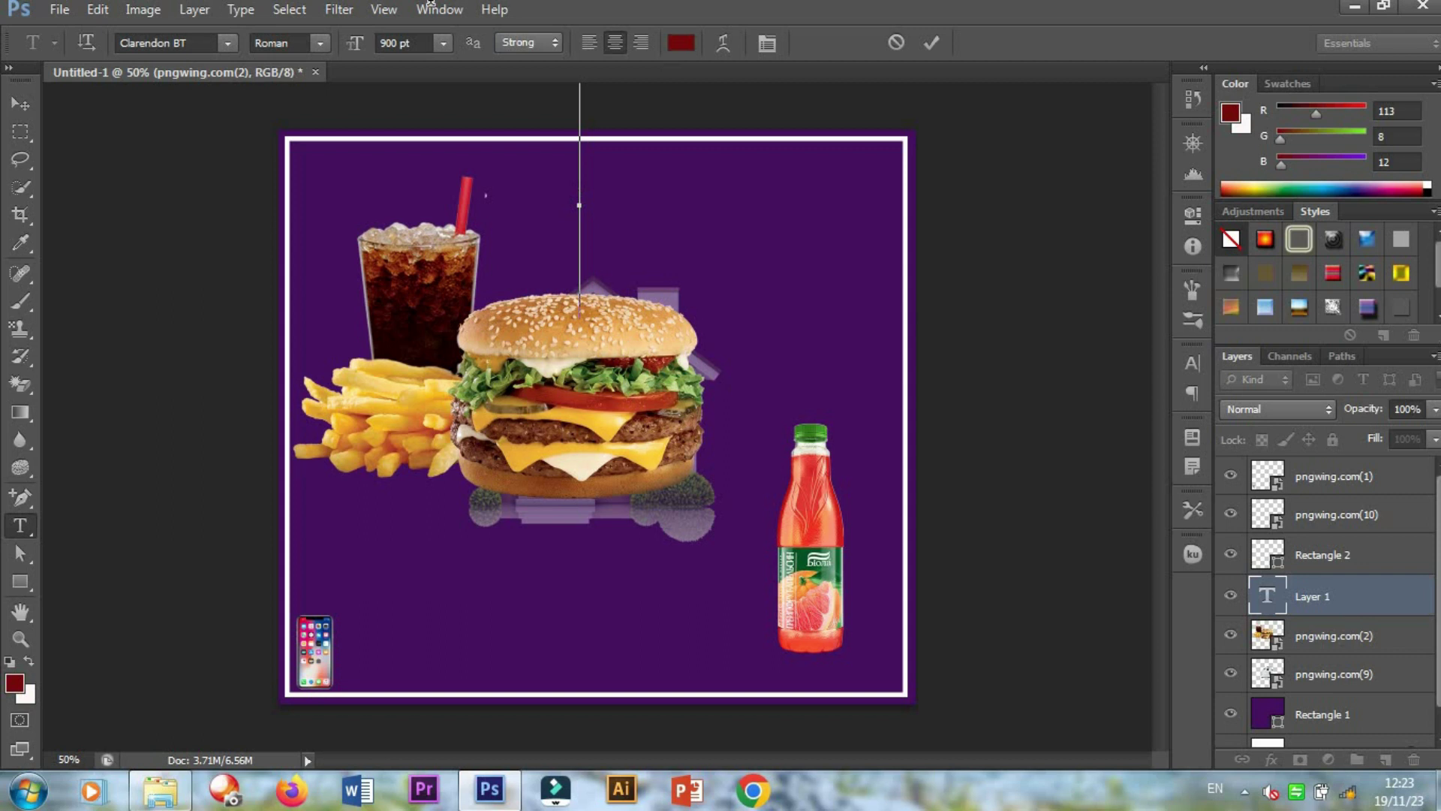
pyautogui.click(443, 43)
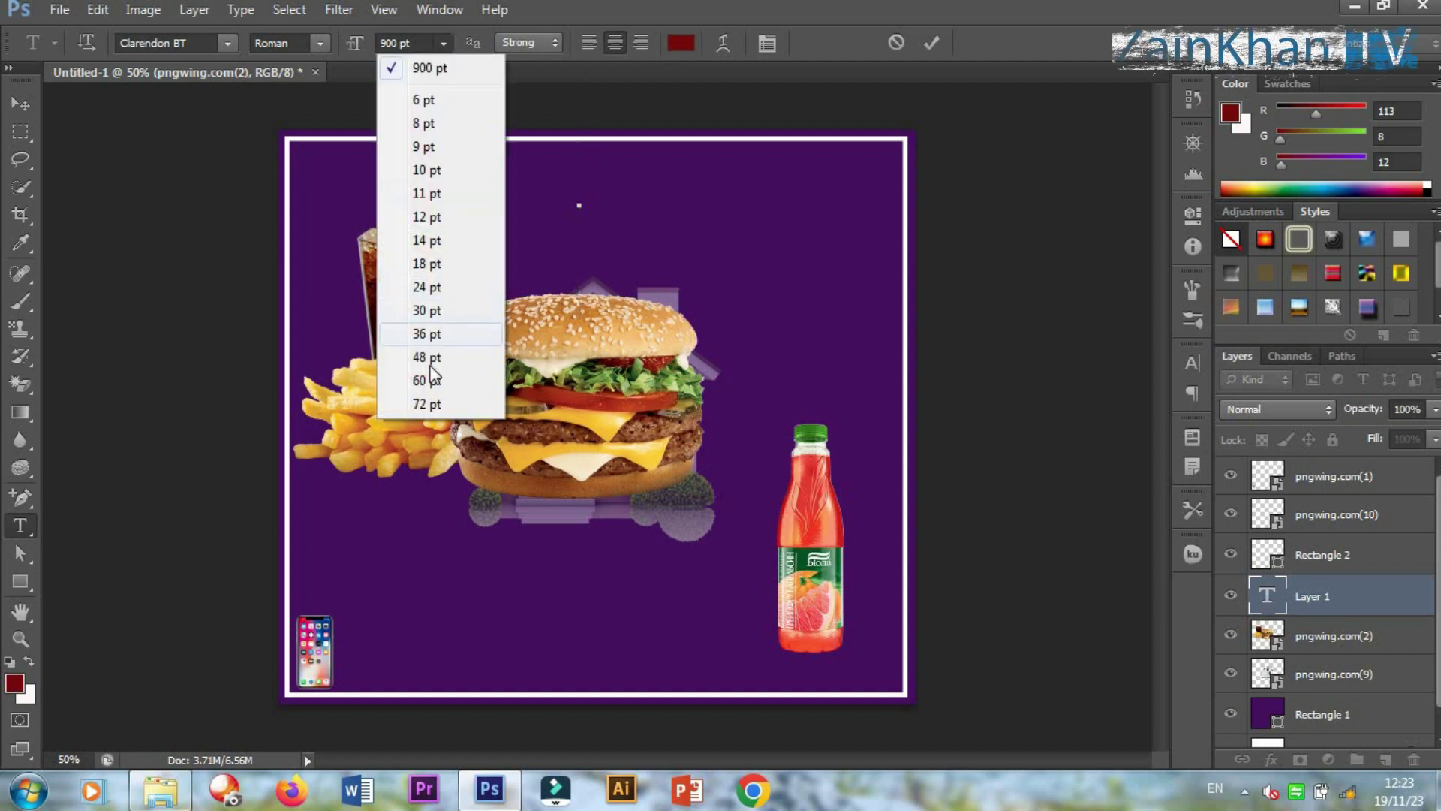
pyautogui.click(425, 404)
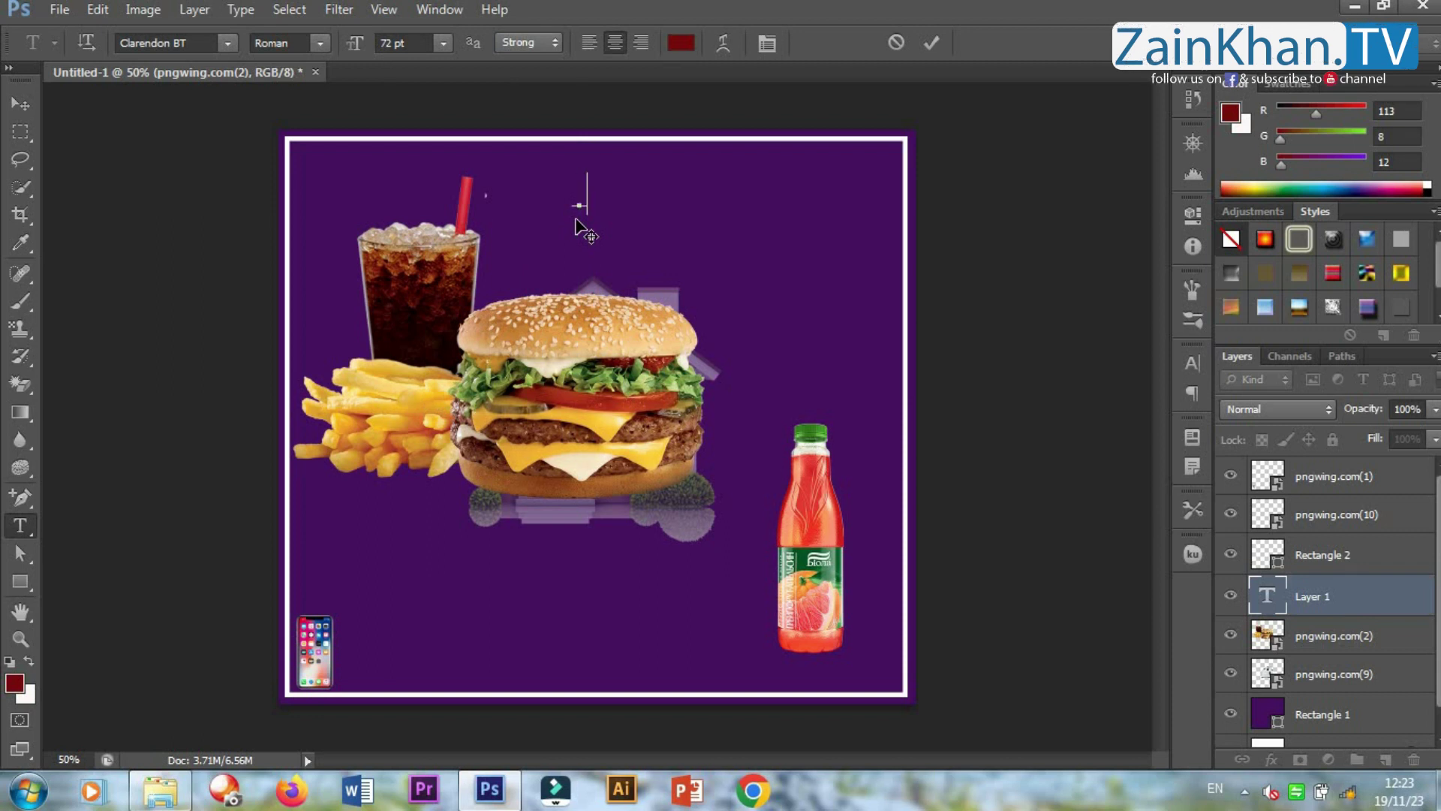
pyautogui.write('foo pizza deli')
# Color the whole text line white and correct its first word to "free".
pyautogui.hotkey('ctrl', 'a')
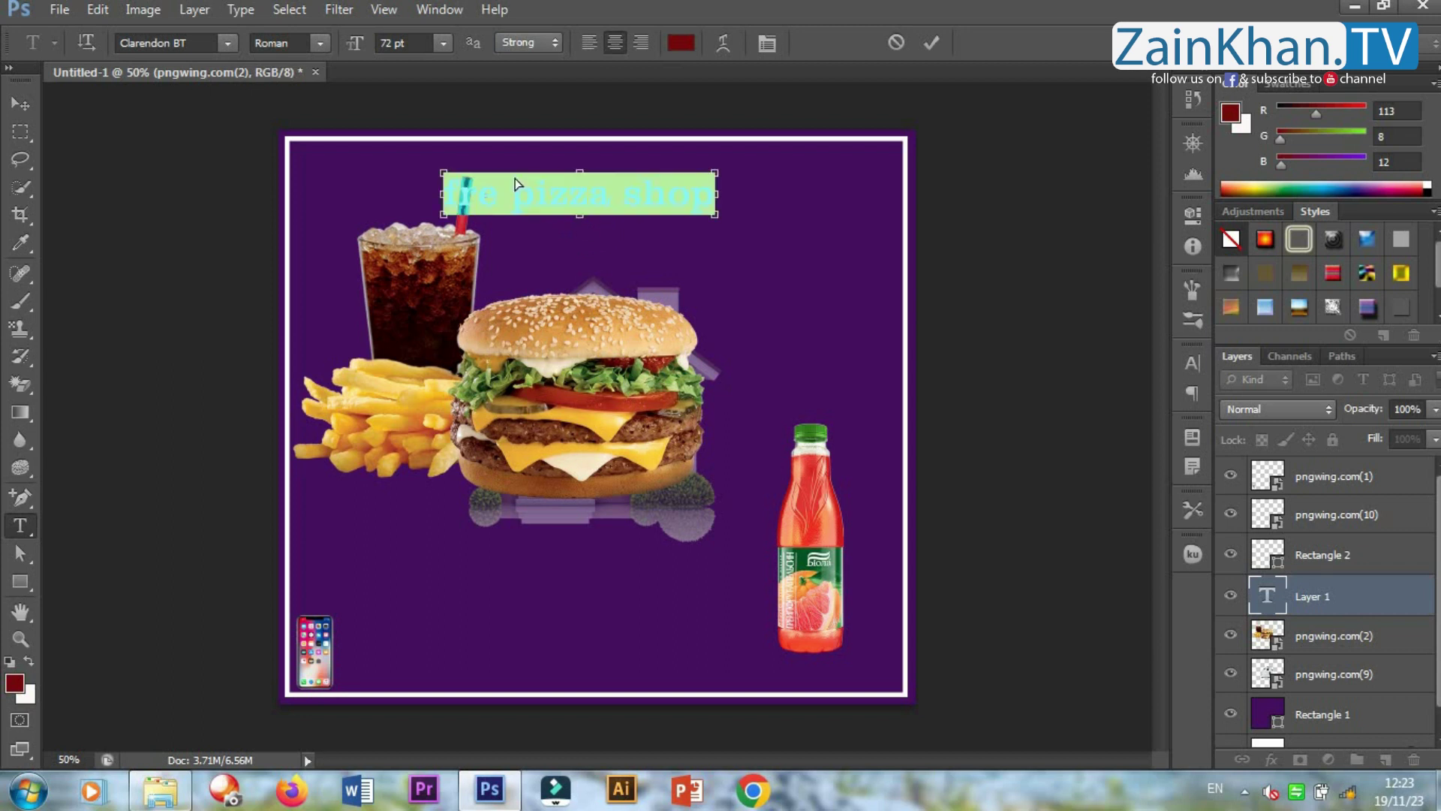
pyautogui.click(683, 45)
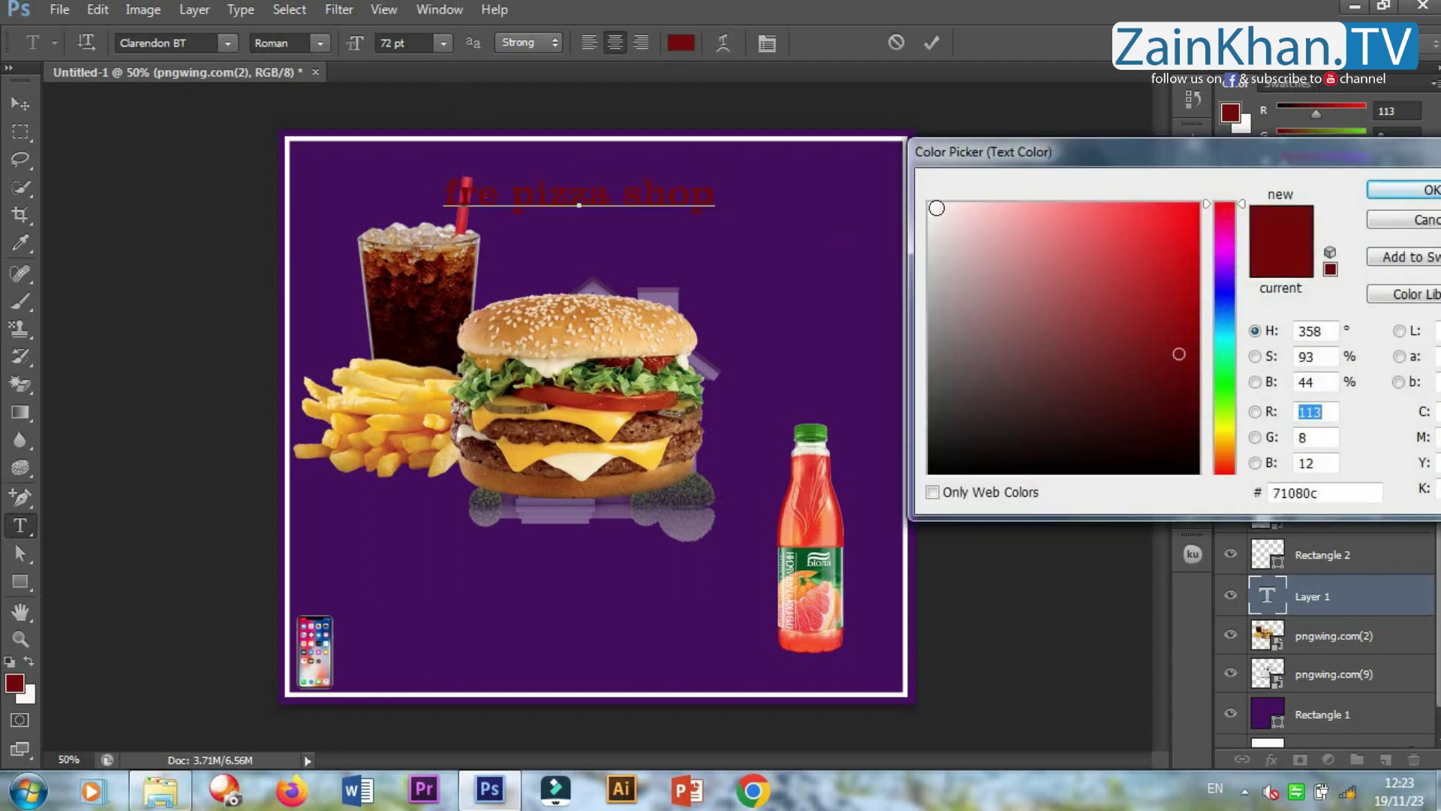
pyautogui.click(937, 208)
pyautogui.click(1404, 190)
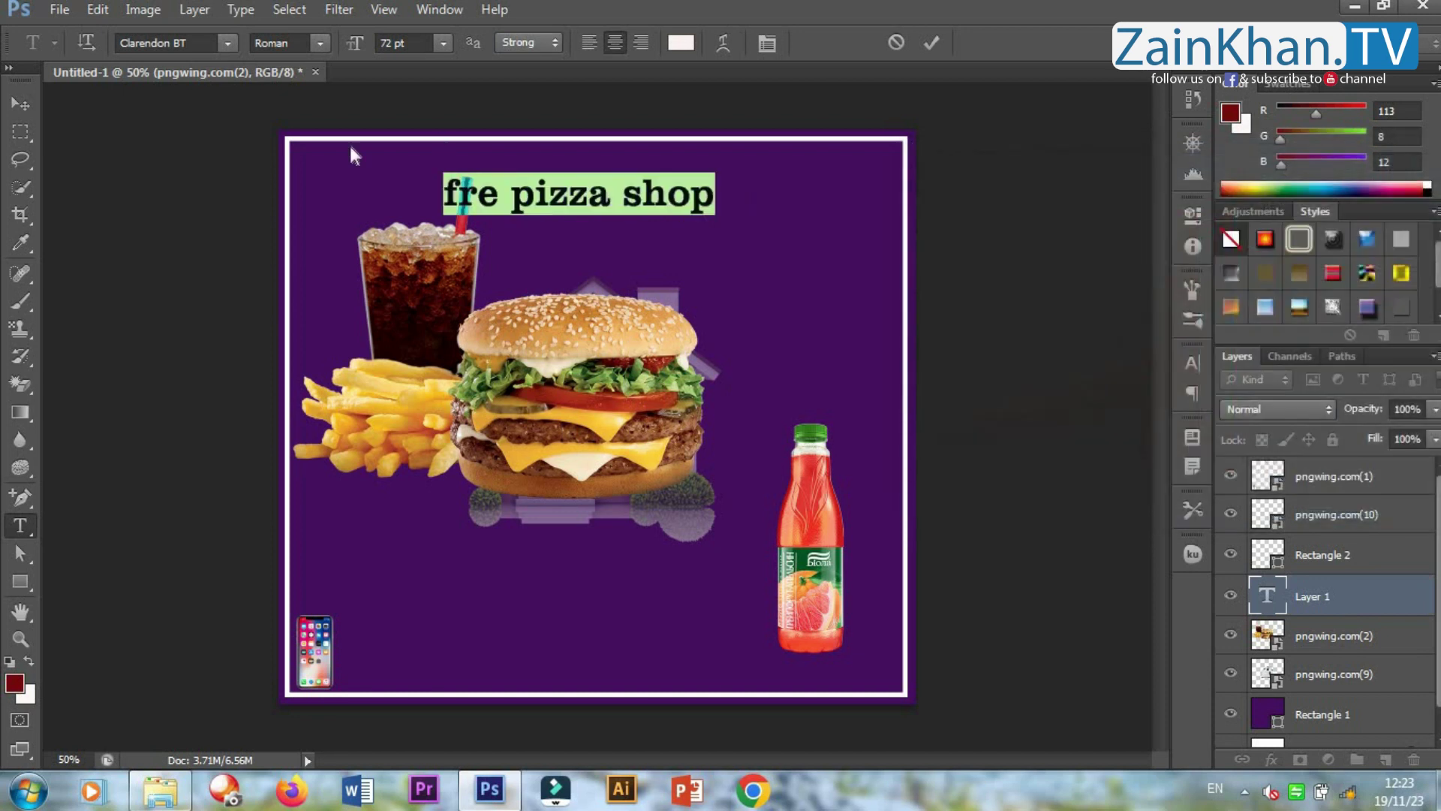
pyautogui.click(485, 193)
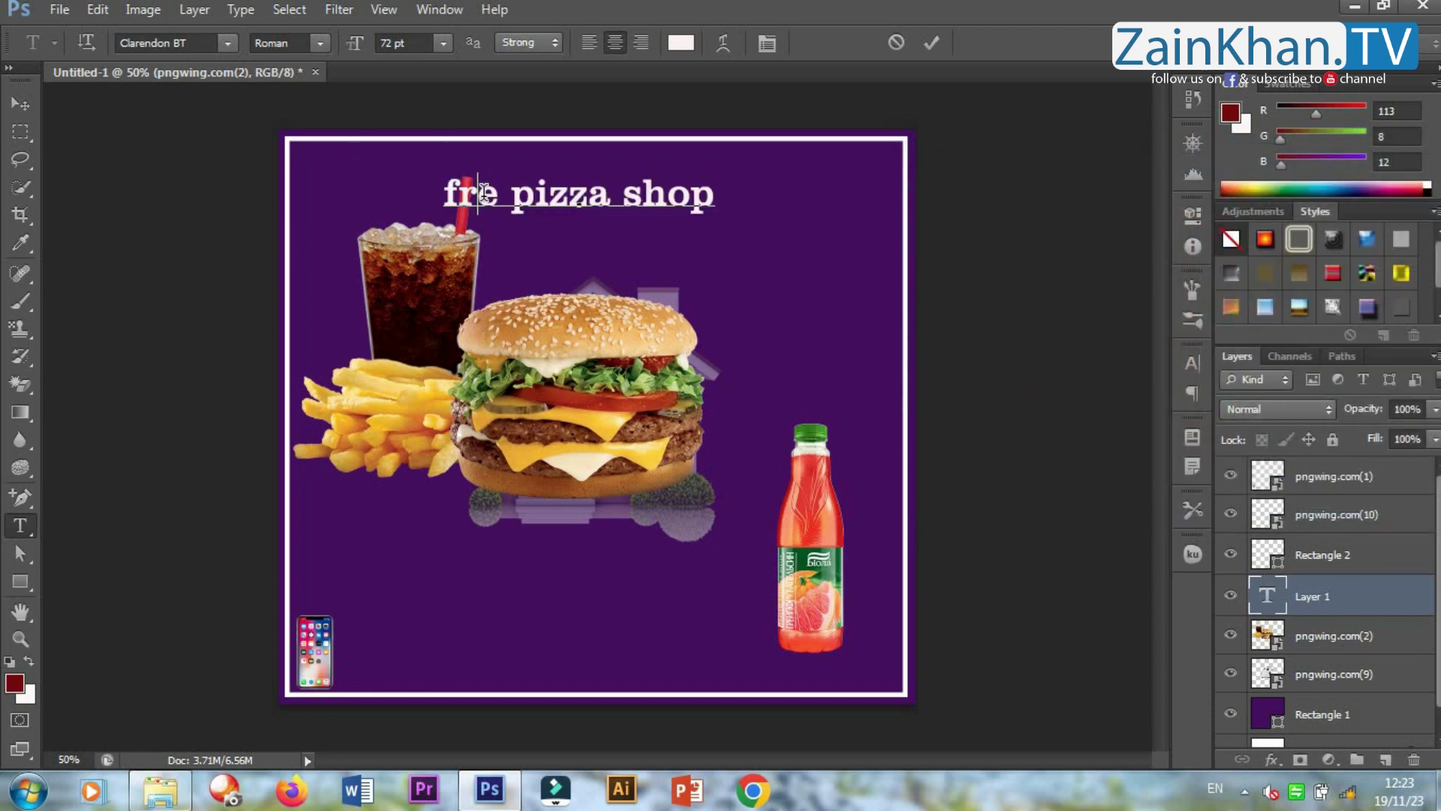
pyautogui.write('e')
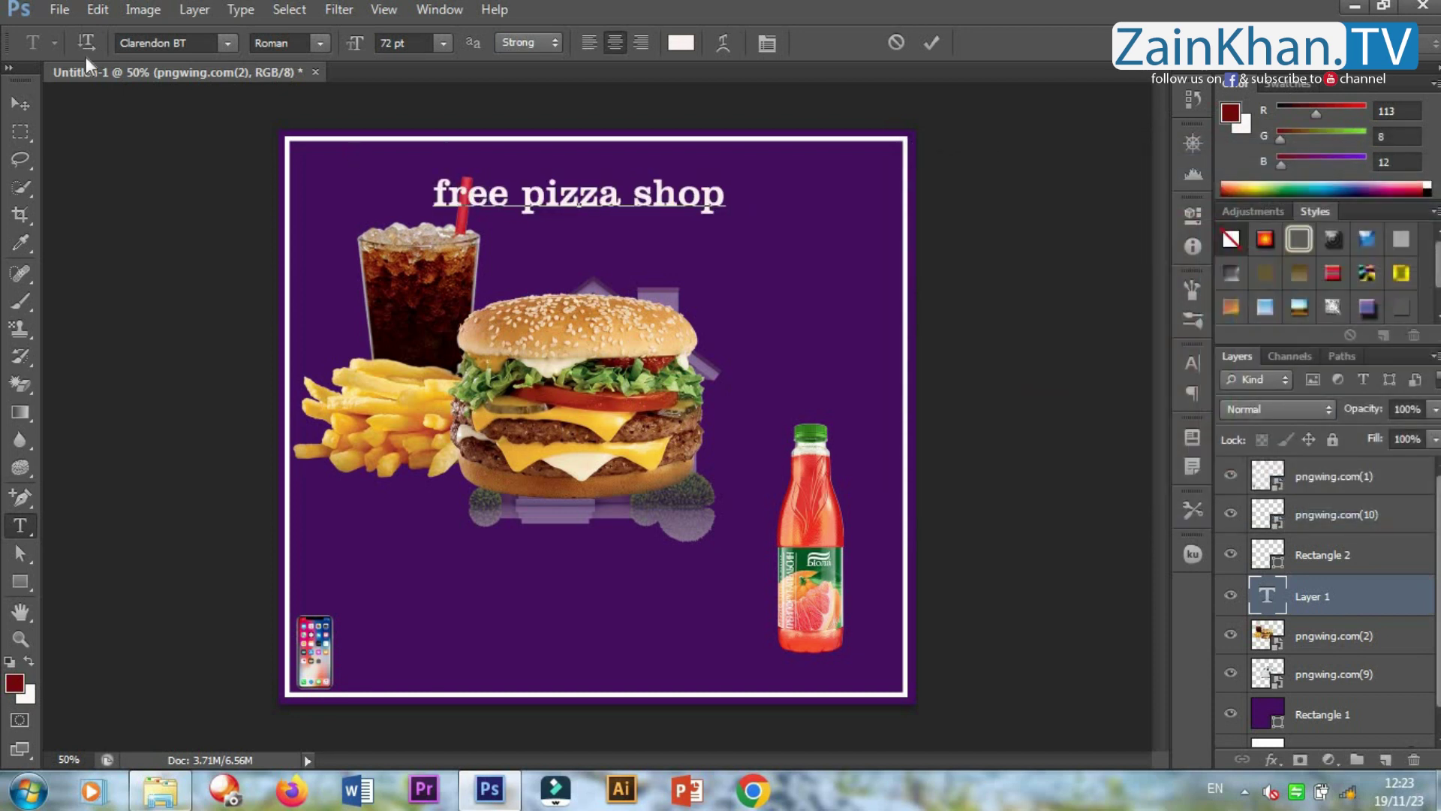
# Move the "free pizza shop" text up and to the right, just beneath the border's upper edge and clear of the drinking straw.
pyautogui.click(20, 104)
pyautogui.moveTo(510, 203); pyautogui.dragTo(631, 192)
pyautogui.moveTo(653, 264); pyautogui.dragTo(638, 178)
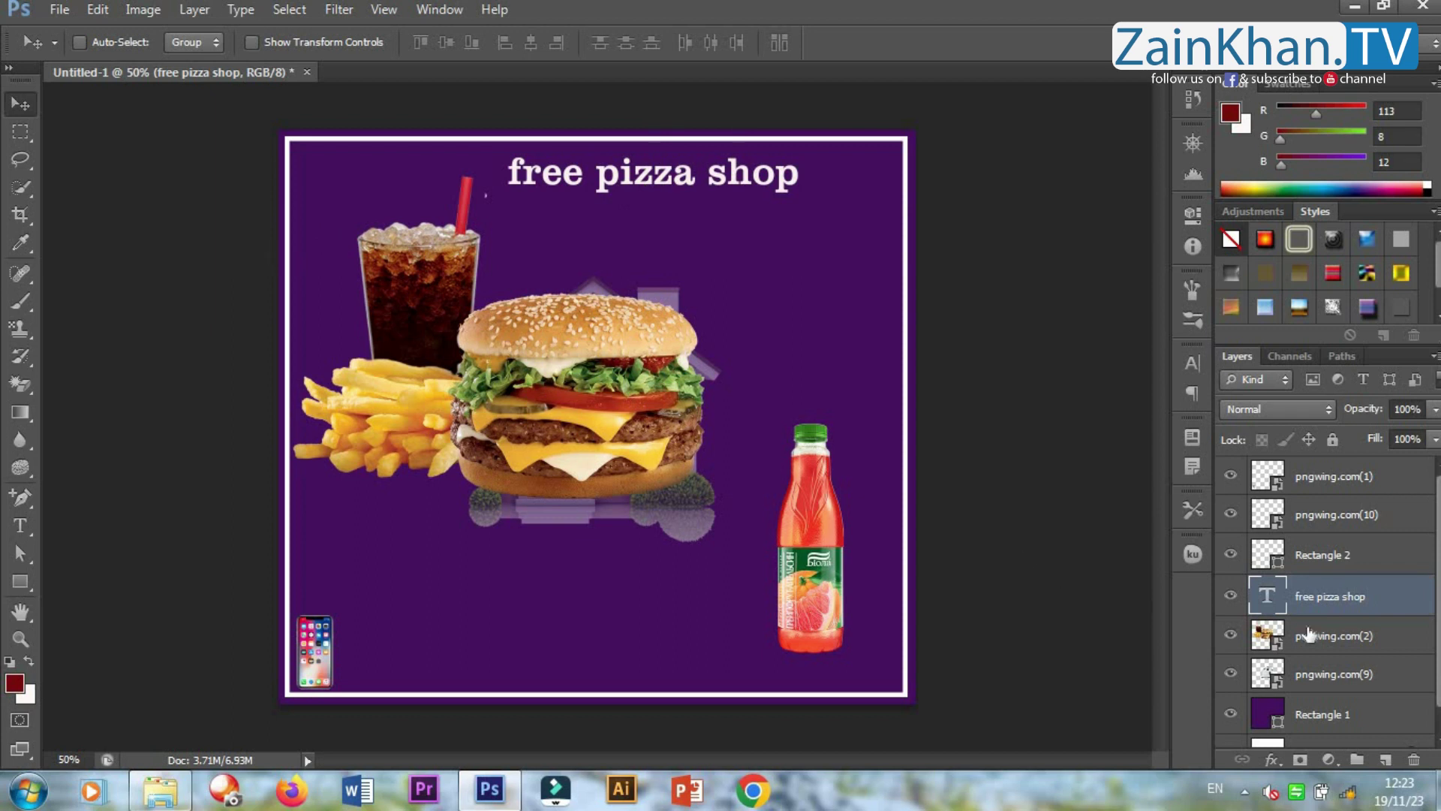
# Enable the Bevel & Emboss, Drop Shadow and Inner Glow layer styles on the pngwing.com(2) burger meal layer.
pyautogui.click(1326, 644)
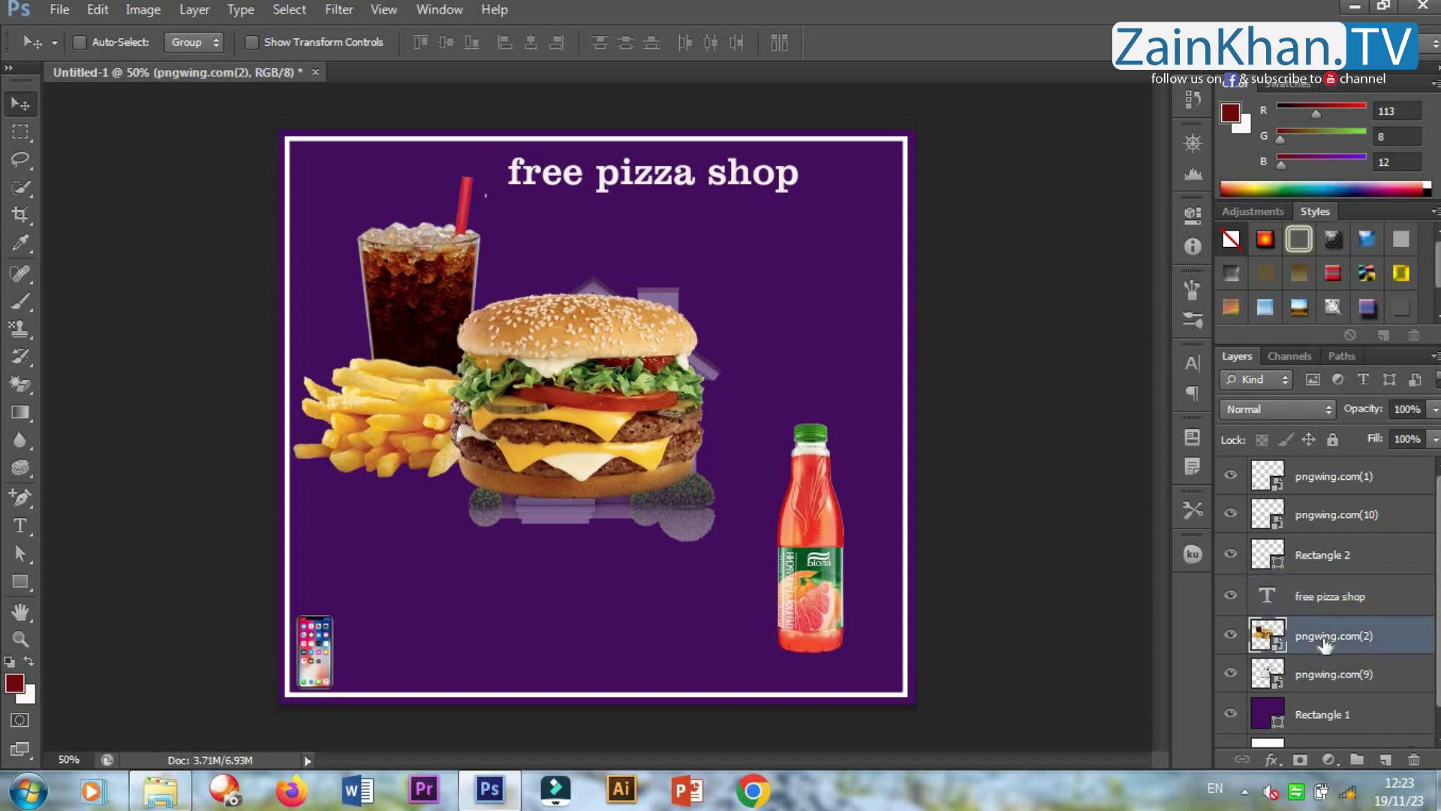
pyautogui.rightClick(1325, 645)
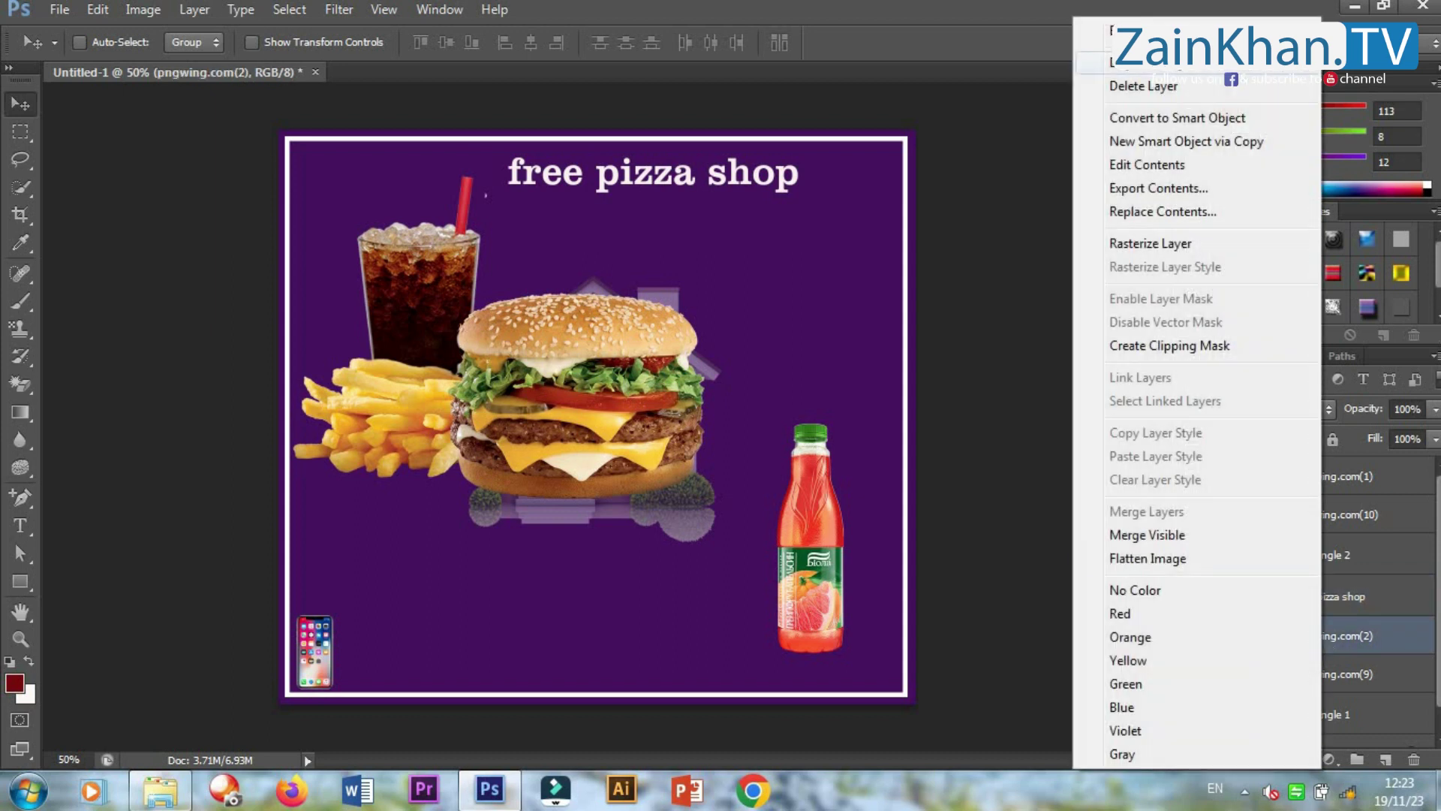
pyautogui.click(1141, 30)
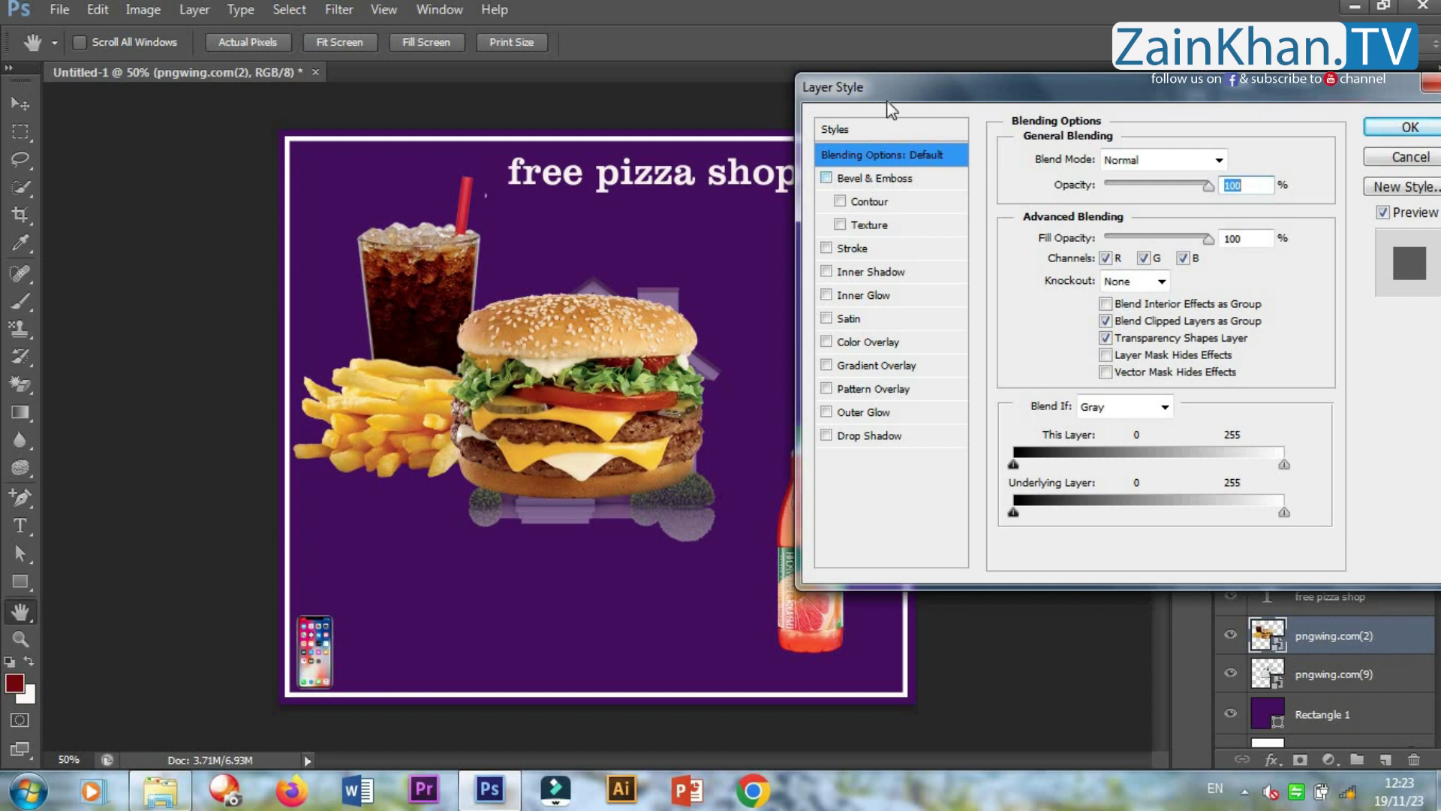
pyautogui.moveTo(888, 105); pyautogui.dragTo(1016, 86)
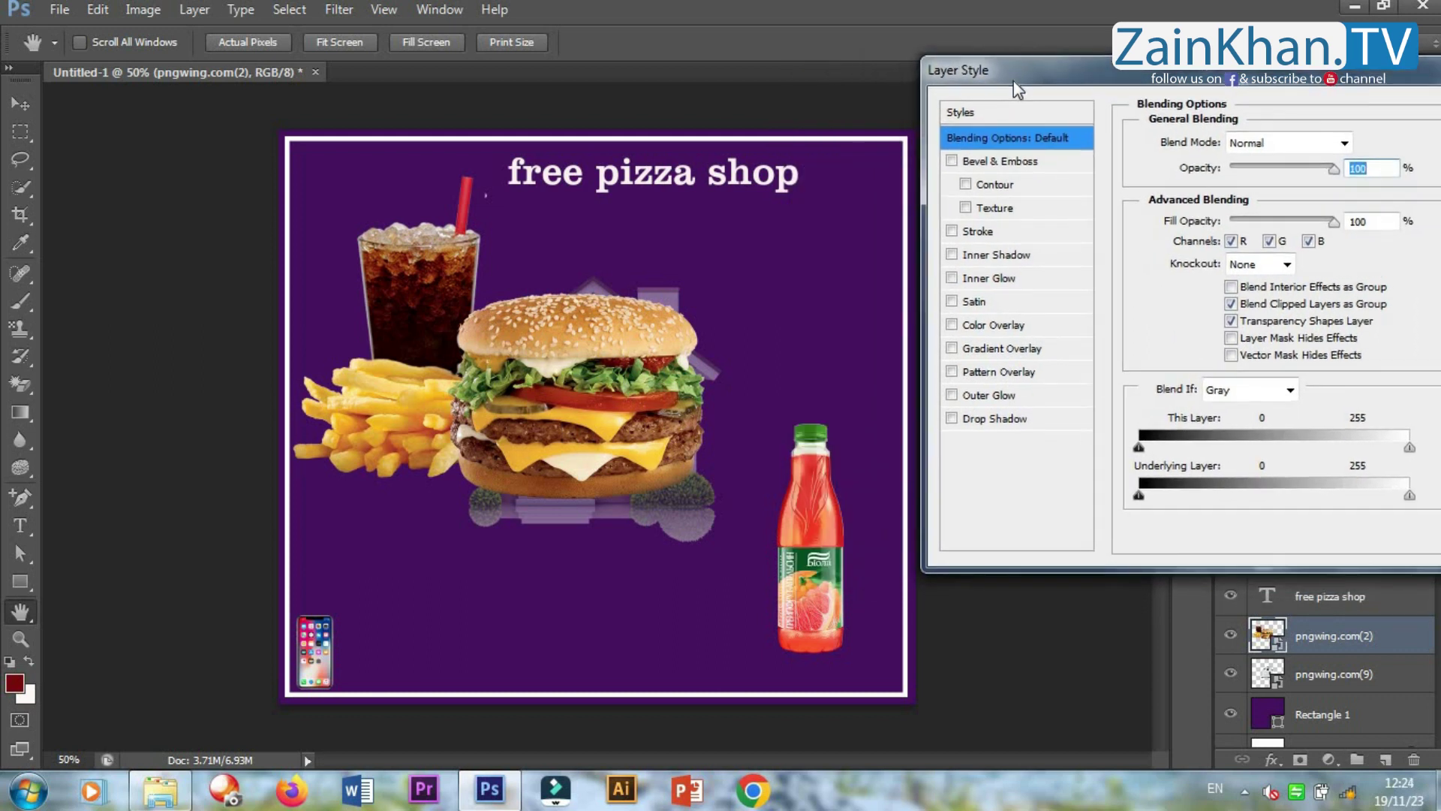
pyautogui.click(951, 161)
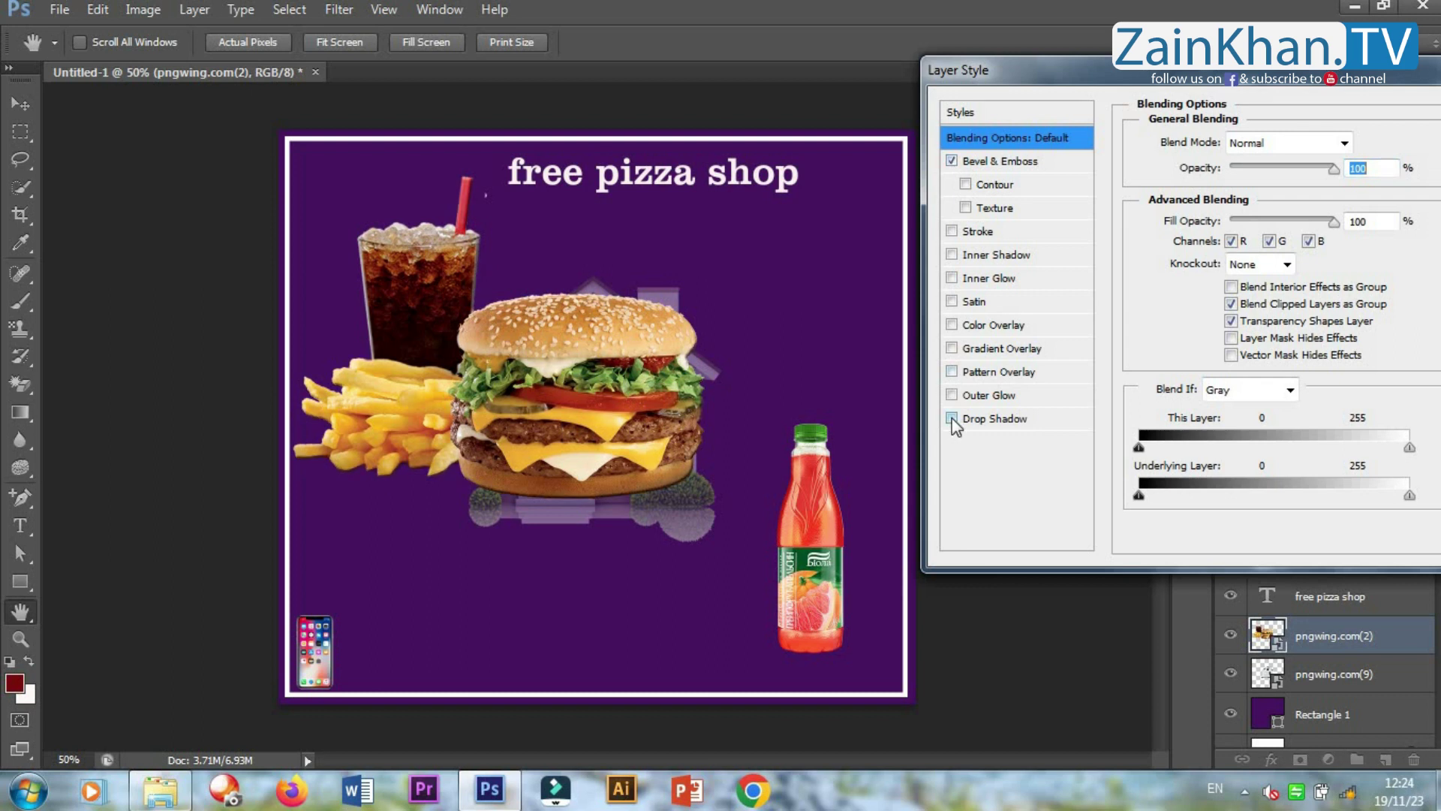
pyautogui.click(952, 396)
pyautogui.click(952, 395)
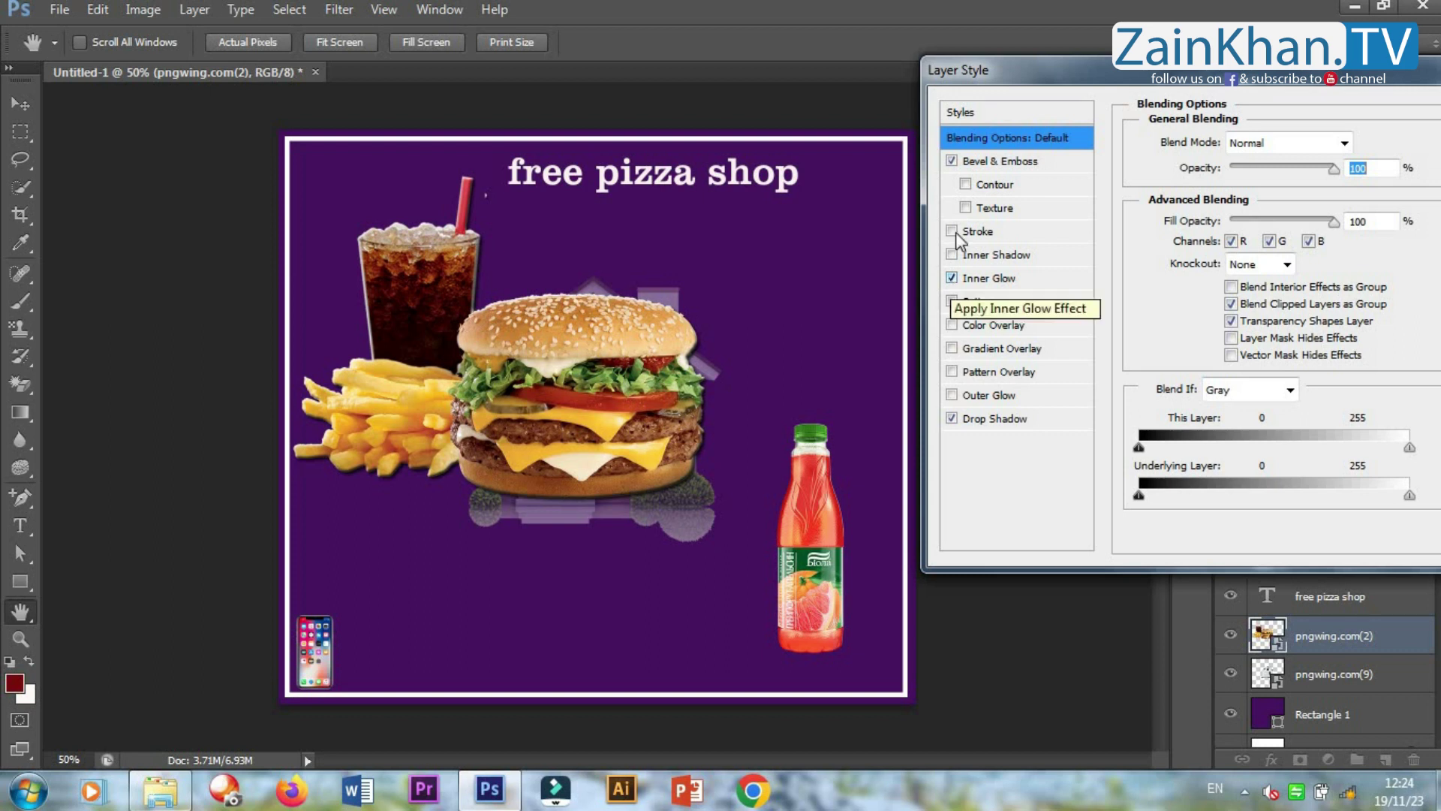
# Add an Outer Glow to the pngwing.com(2) layer, leave Contour off and apply the layer styles.
pyautogui.click(966, 185)
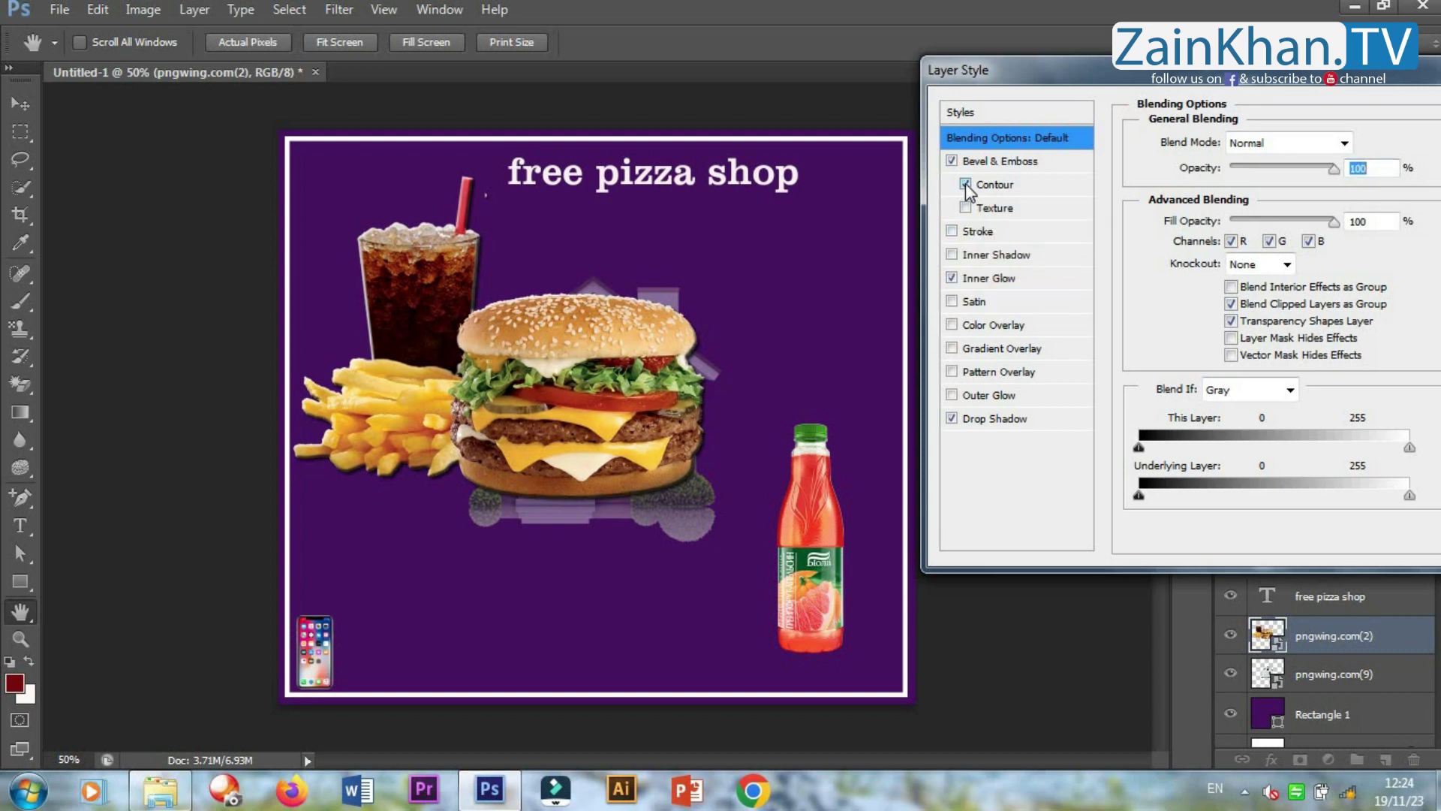
pyautogui.click(966, 184)
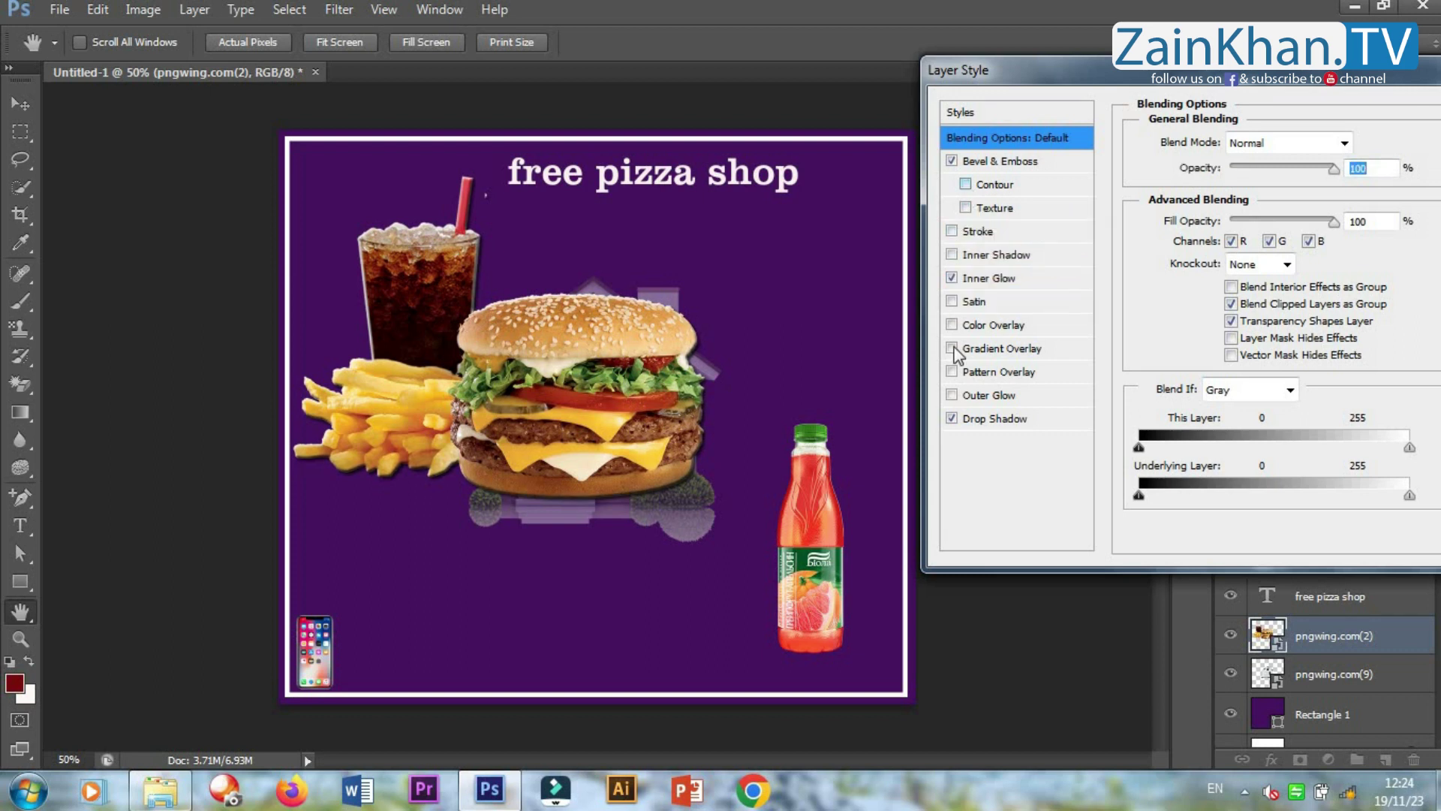
pyautogui.click(953, 395)
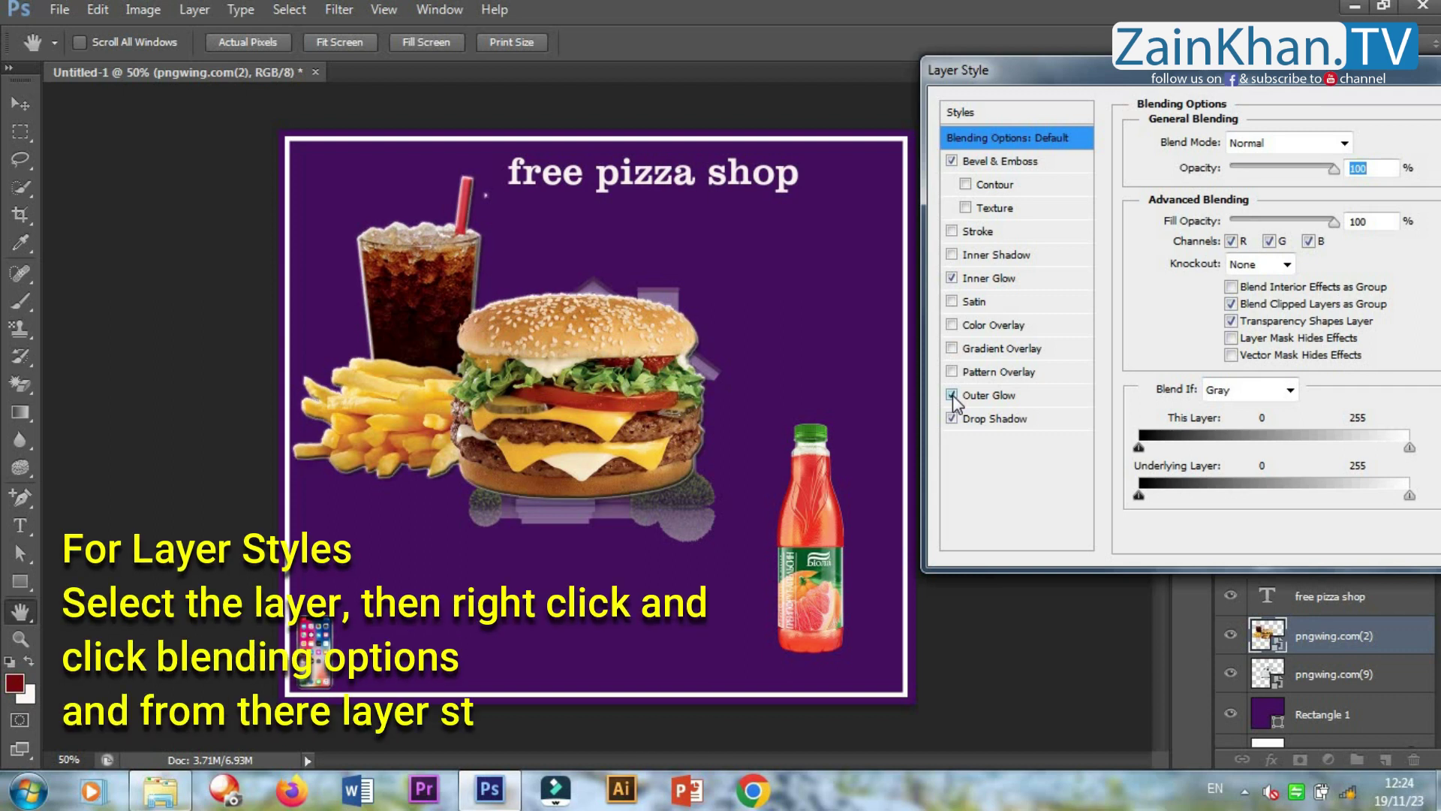
pyautogui.moveTo(1216, 79); pyautogui.dragTo(950, 82)
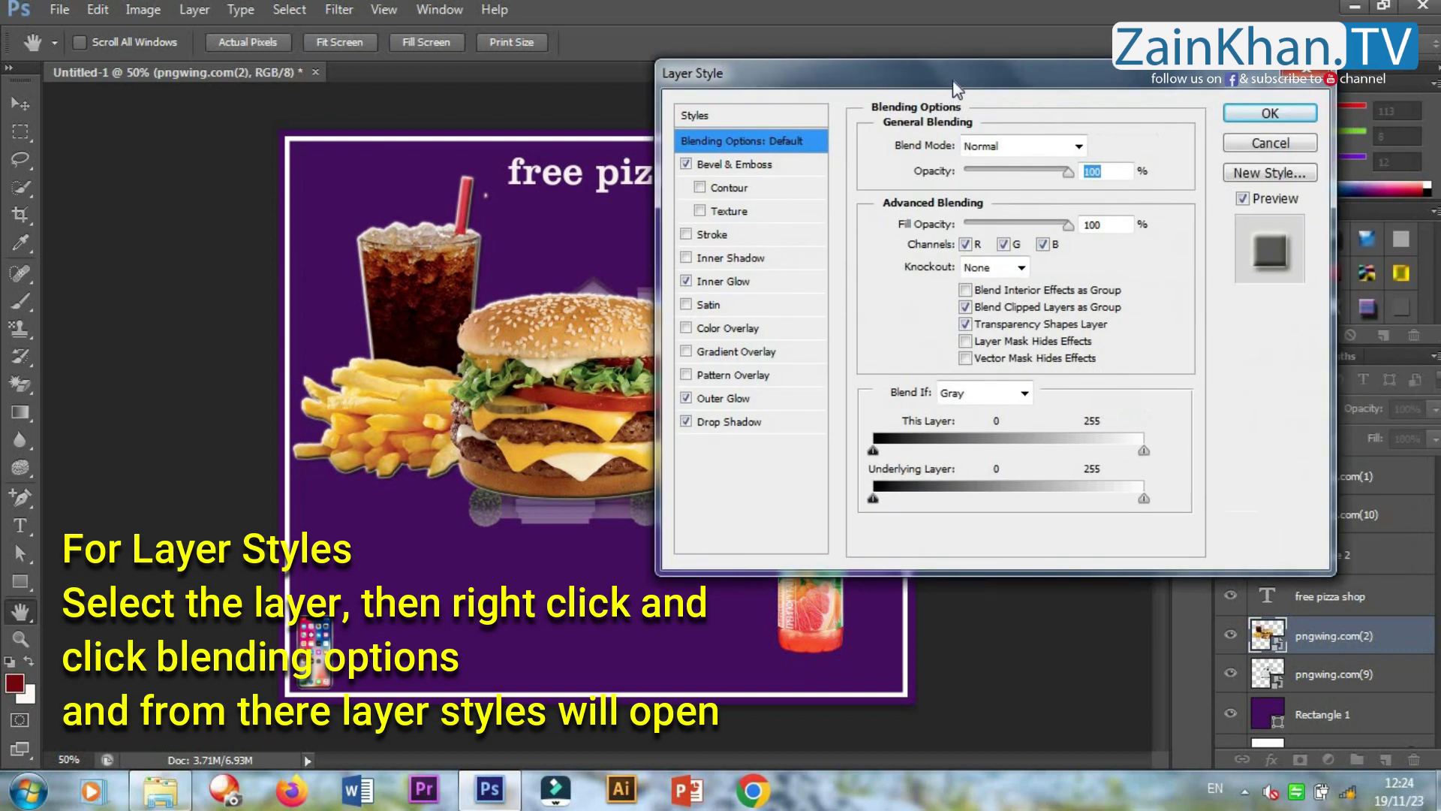
pyautogui.click(1271, 114)
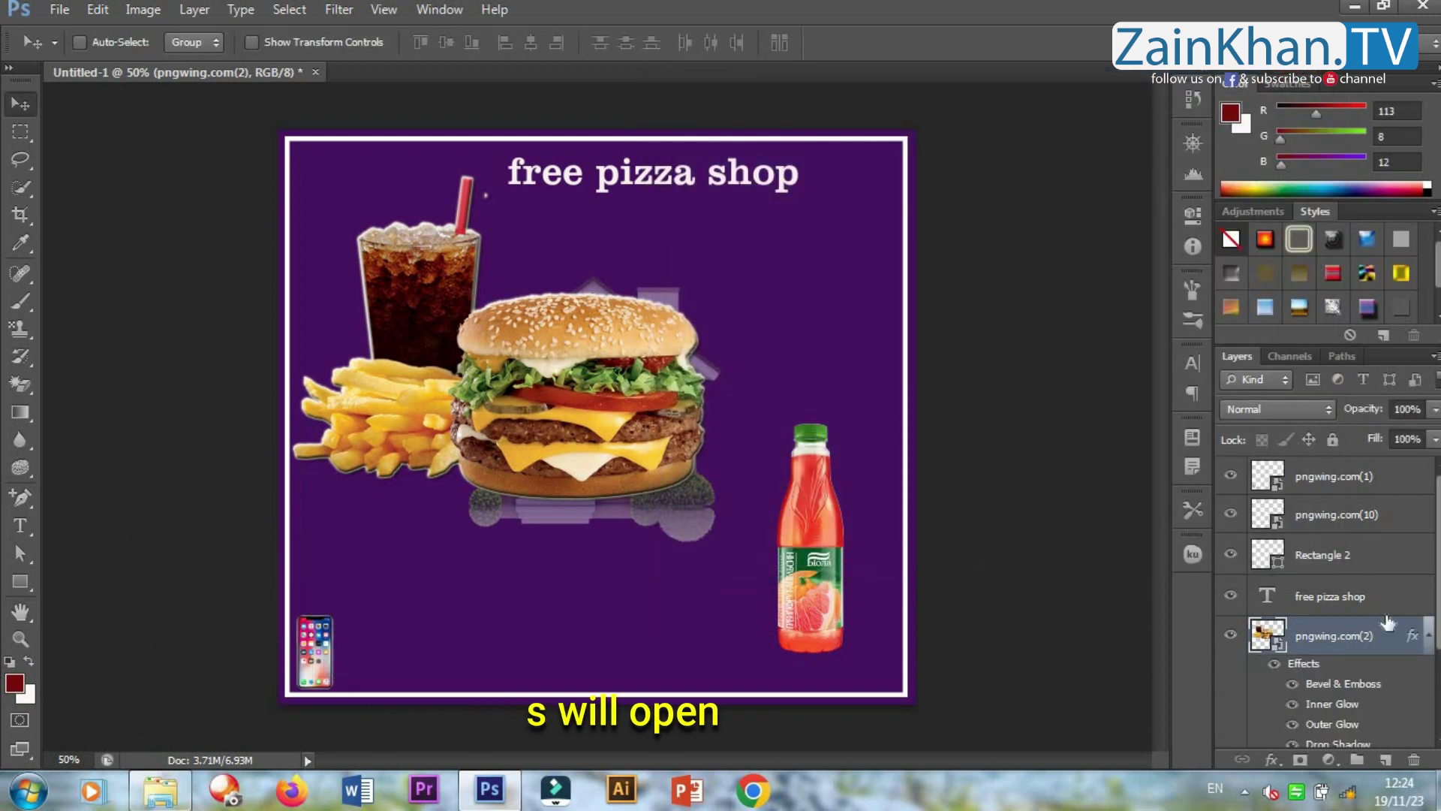
# Enable only a Drop Shadow among the layer styles of the white Rectangle 2 border, keeping Bevel & Emboss off.
pyautogui.click(1319, 562)
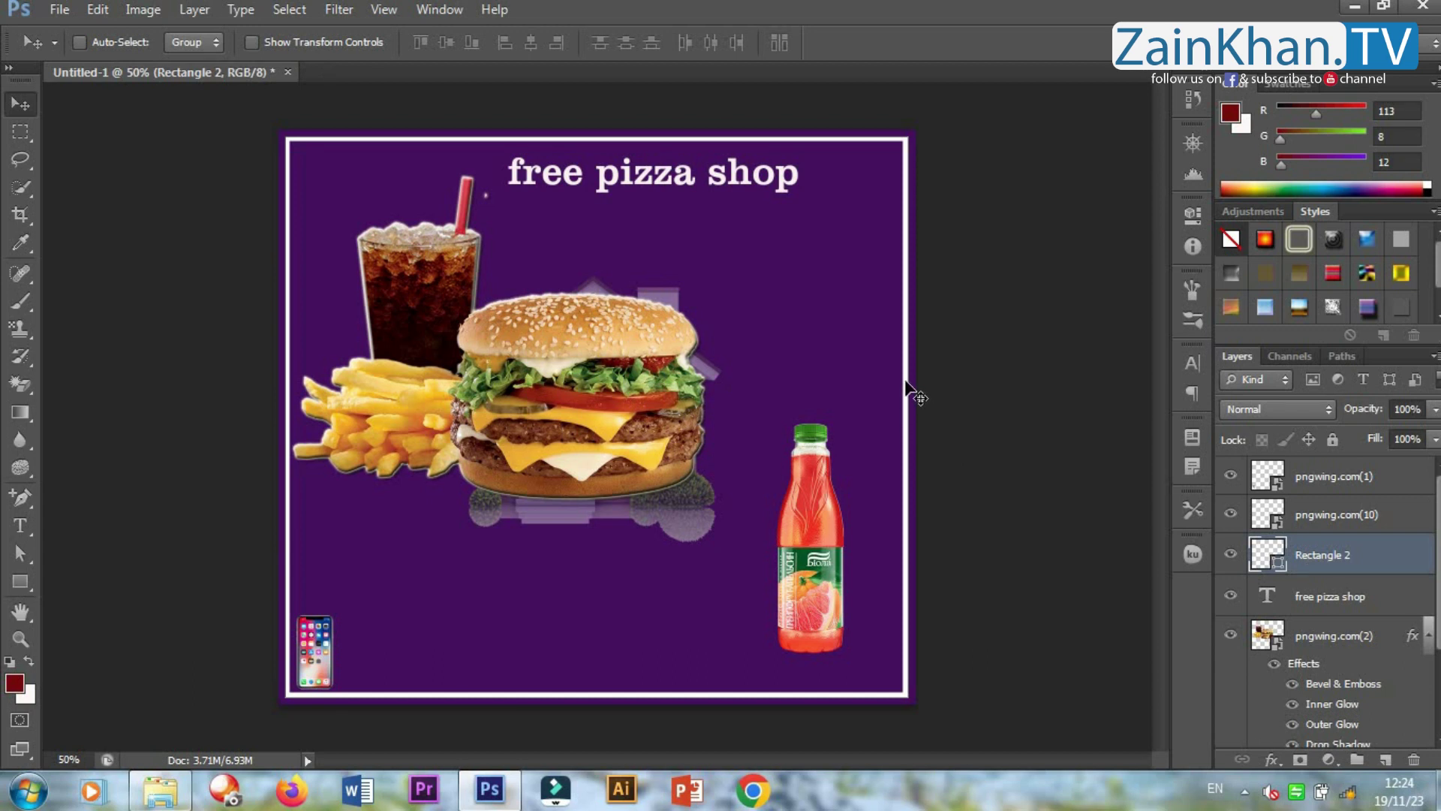
pyautogui.rightClick(1304, 560)
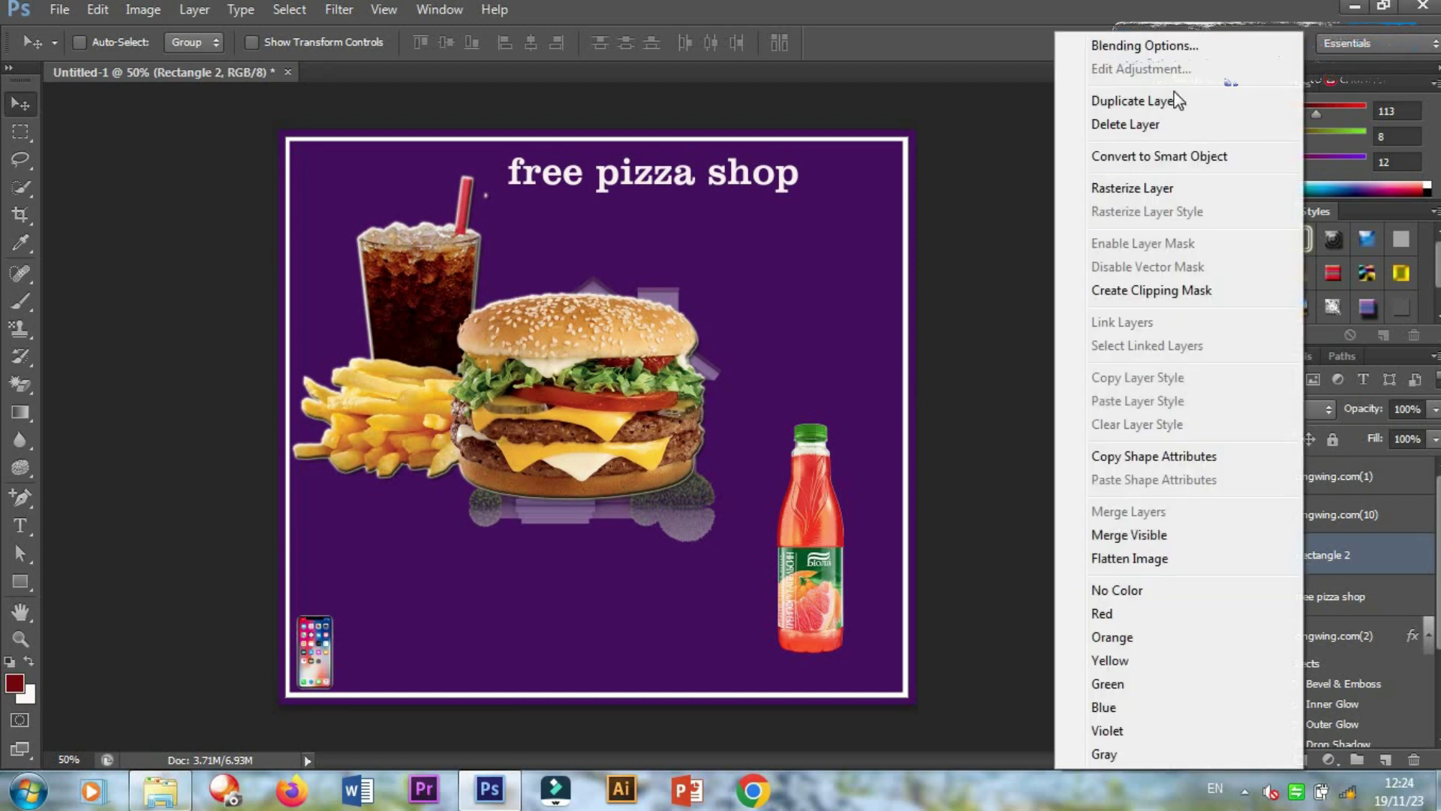
pyautogui.click(1151, 45)
pyautogui.moveTo(764, 78); pyautogui.dragTo(1024, 54)
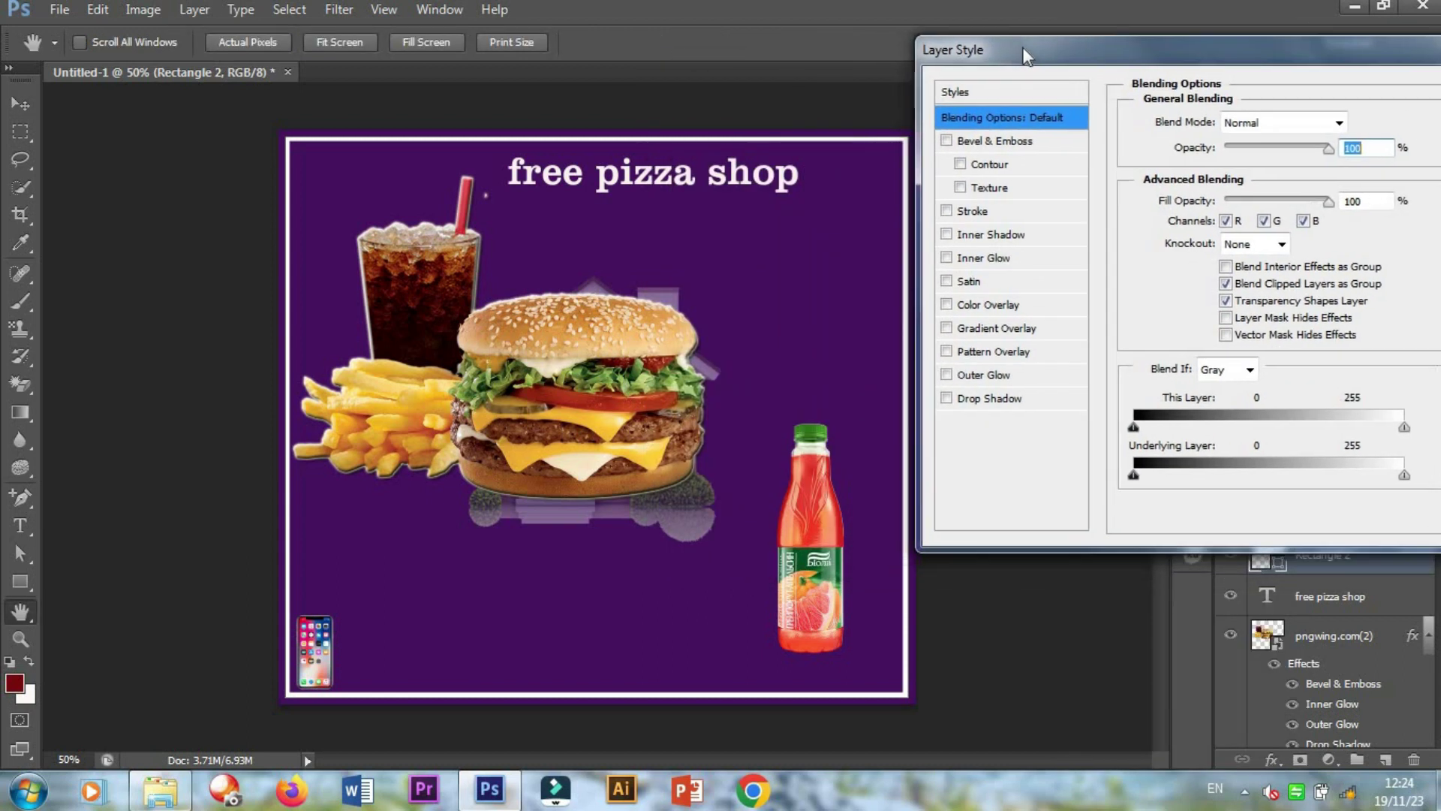
pyautogui.click(947, 139)
pyautogui.click(947, 140)
pyautogui.click(947, 399)
# Try Outer Glow and Inner Shadow on the Rectangle 2 border, switching each effect back off.
pyautogui.click(946, 376)
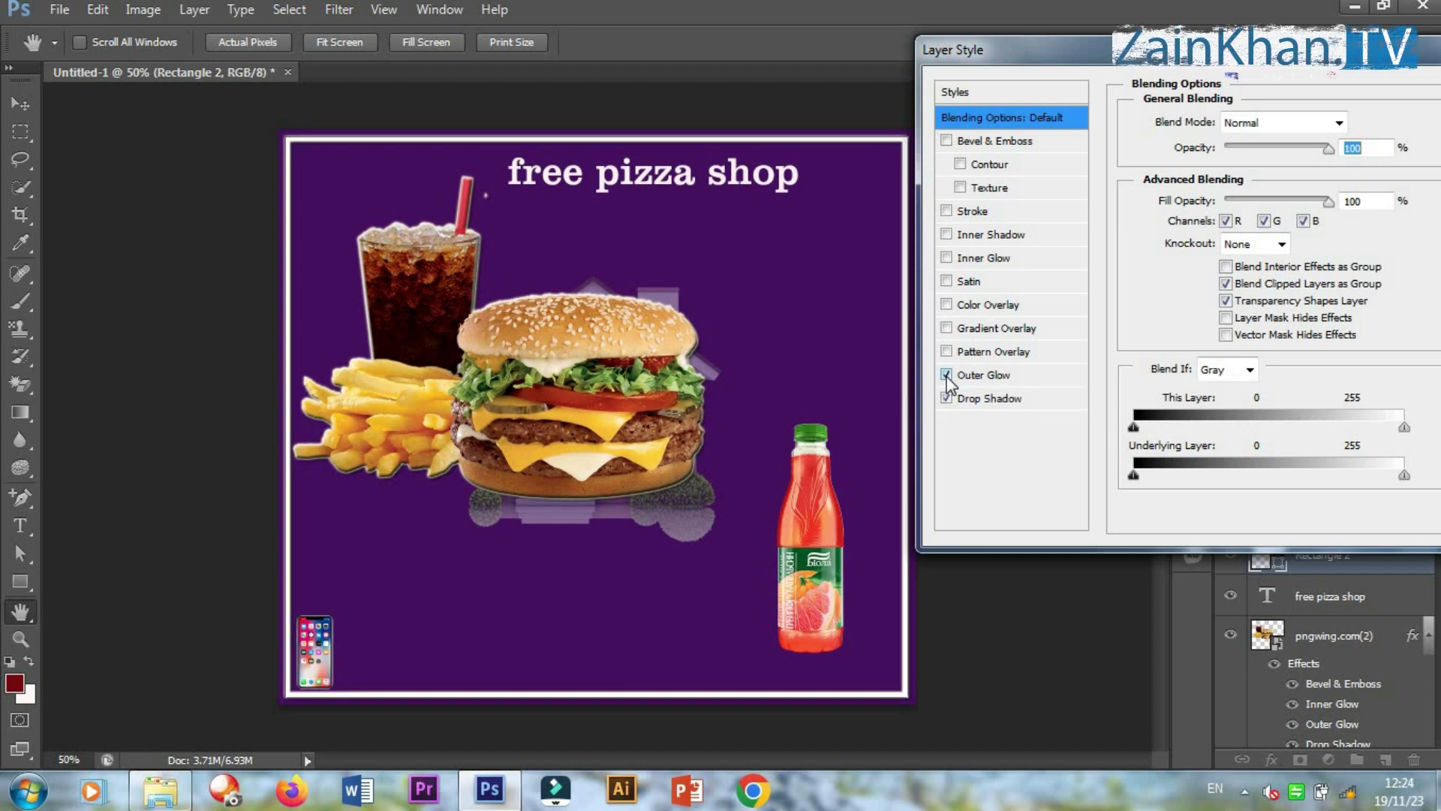
pyautogui.click(946, 375)
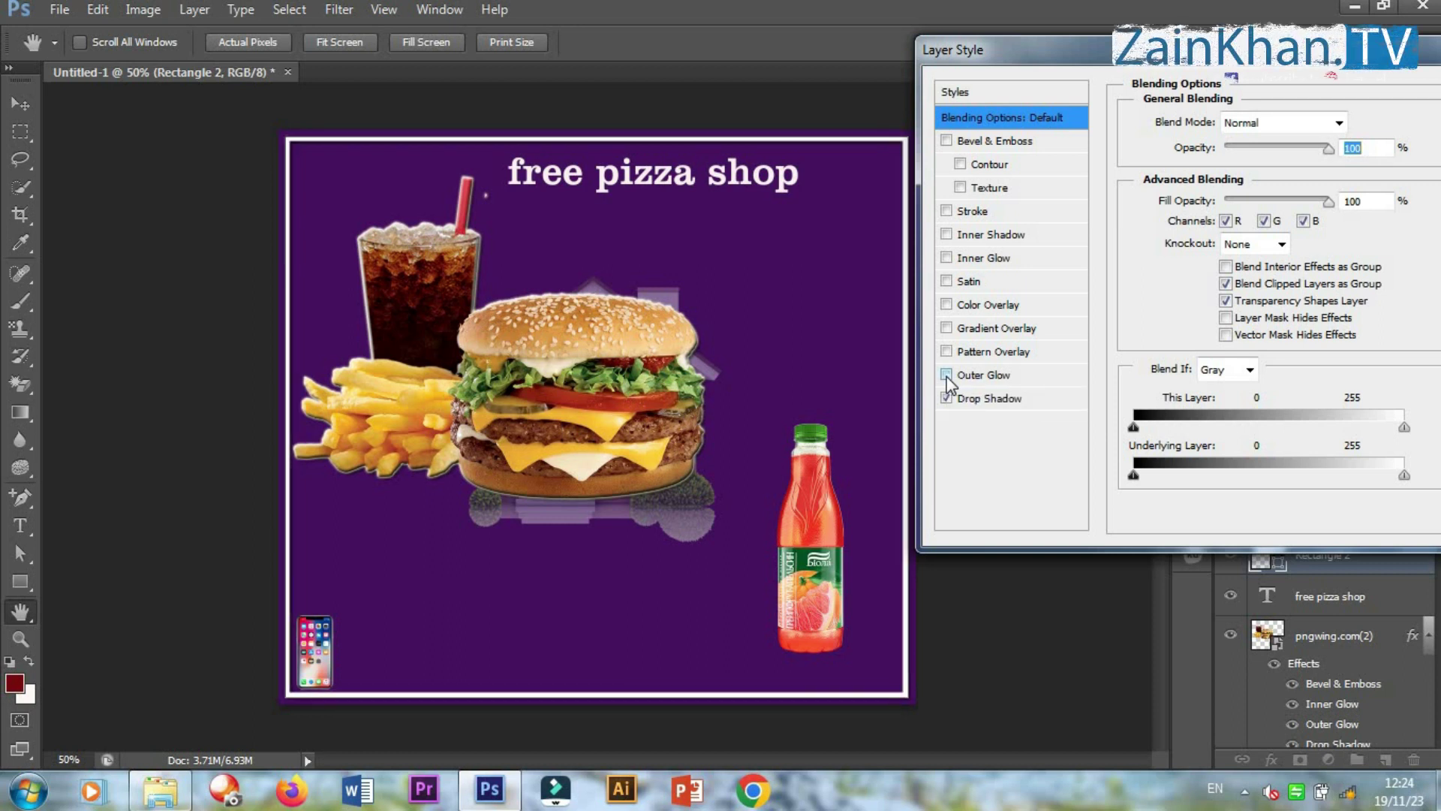
pyautogui.click(947, 234)
pyautogui.click(947, 234)
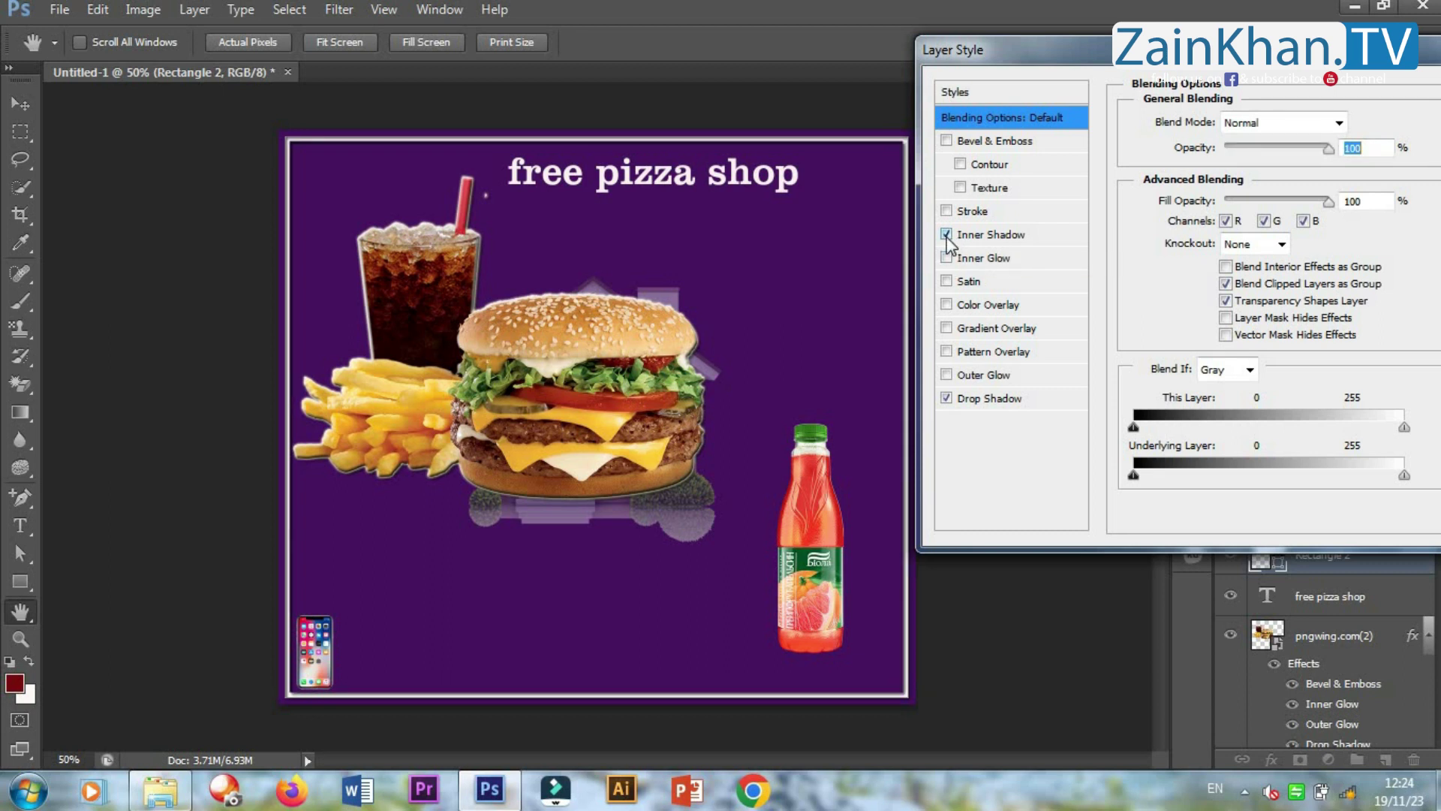
pyautogui.click(948, 236)
# Apply the border's layer style and collapse the effect lists of the Rectangle 2 and pngwing.com(2) layers.
pyautogui.moveTo(1418, 55); pyautogui.dragTo(1254, 54)
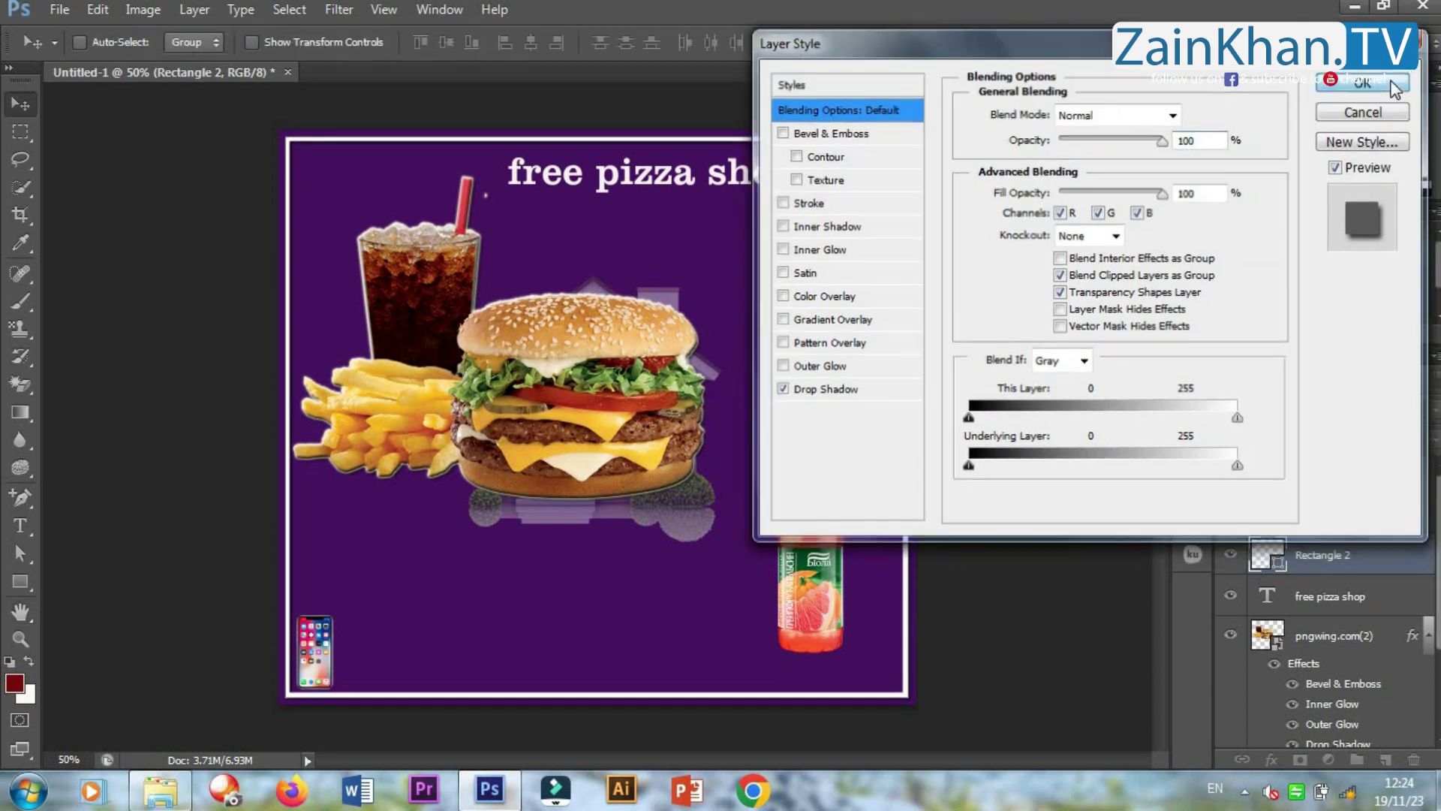
pyautogui.click(1392, 84)
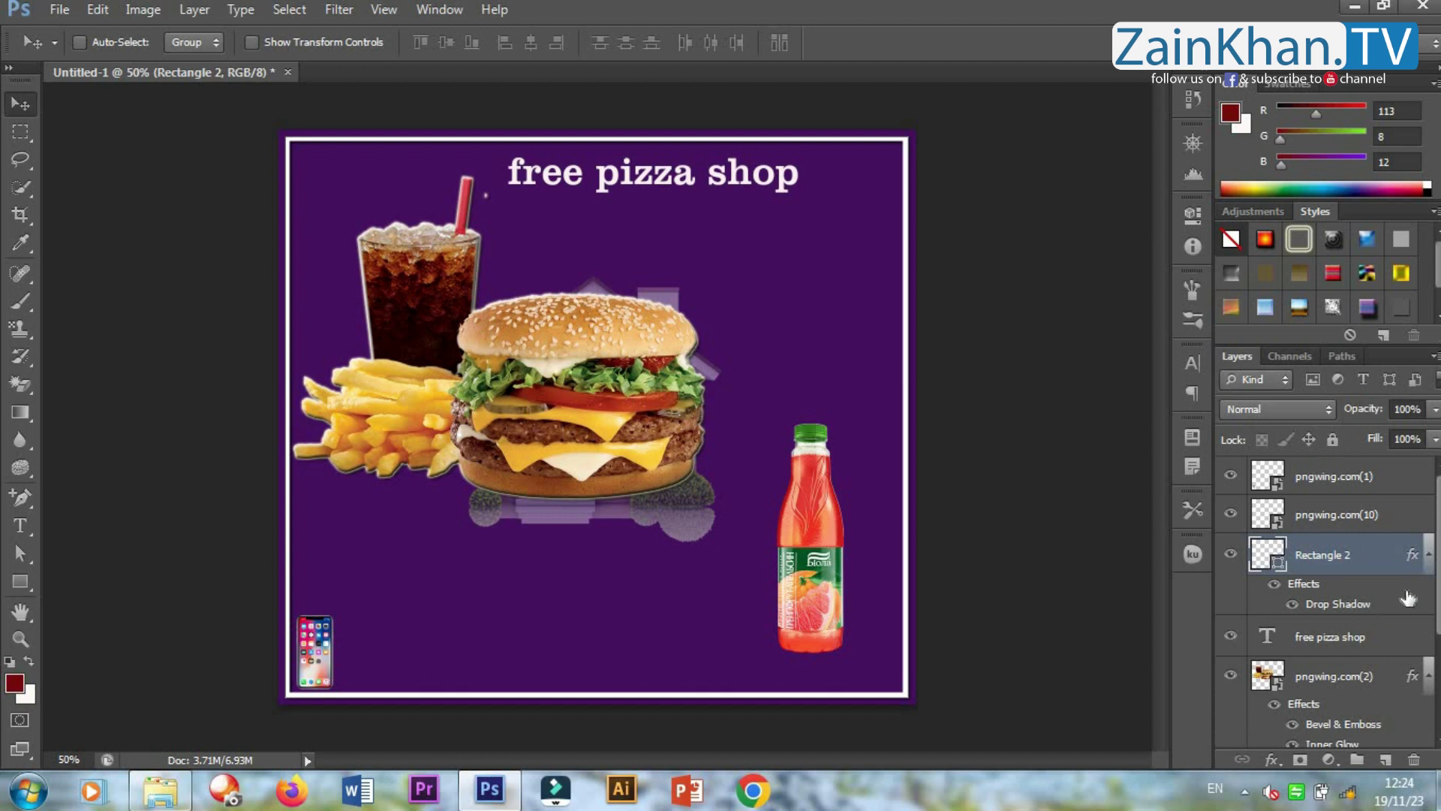
pyautogui.click(1429, 559)
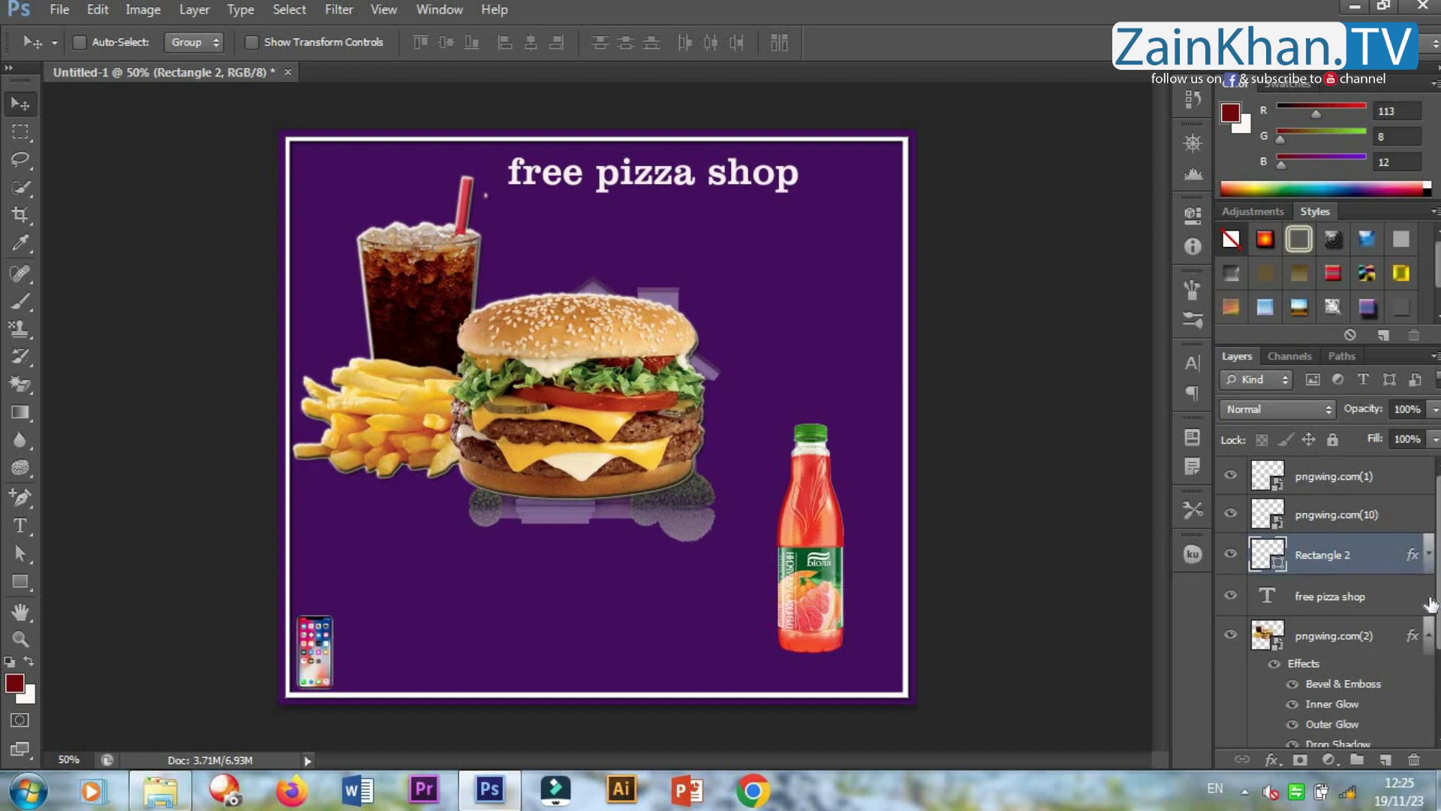
pyautogui.click(1429, 642)
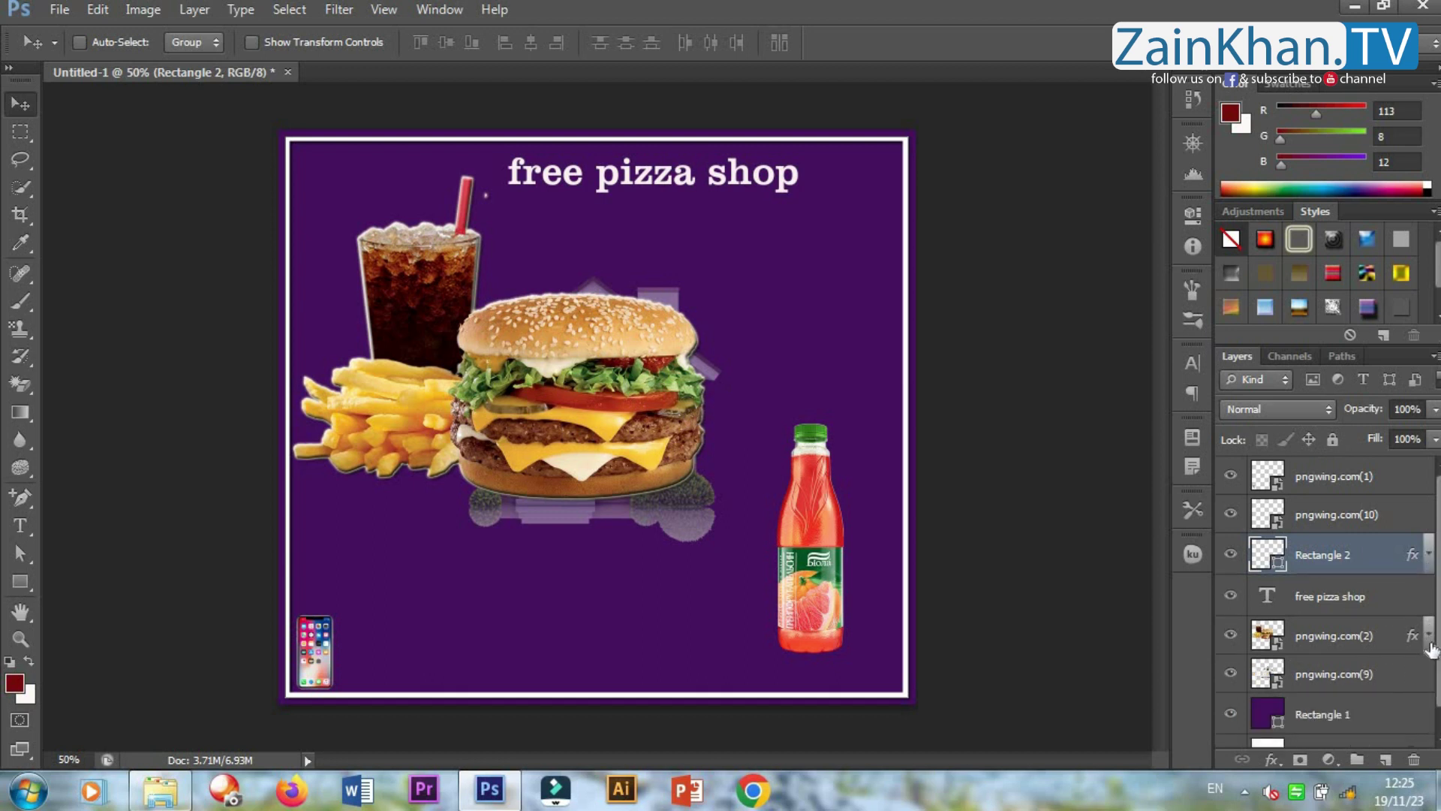
# Give the juice bottle layer pngwing.com(10) an Outer Glow as its only layer style.
pyautogui.click(1322, 487)
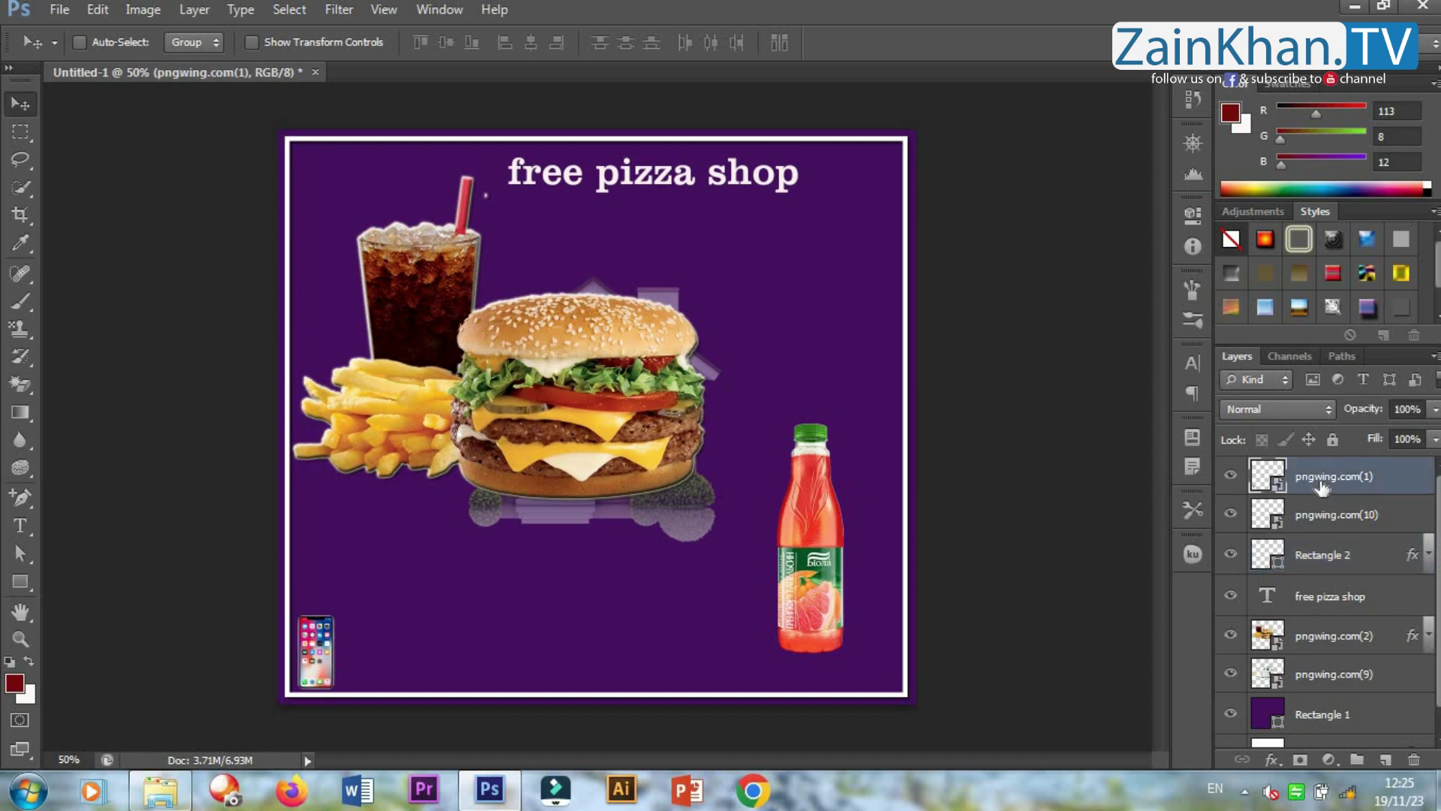
pyautogui.click(1317, 525)
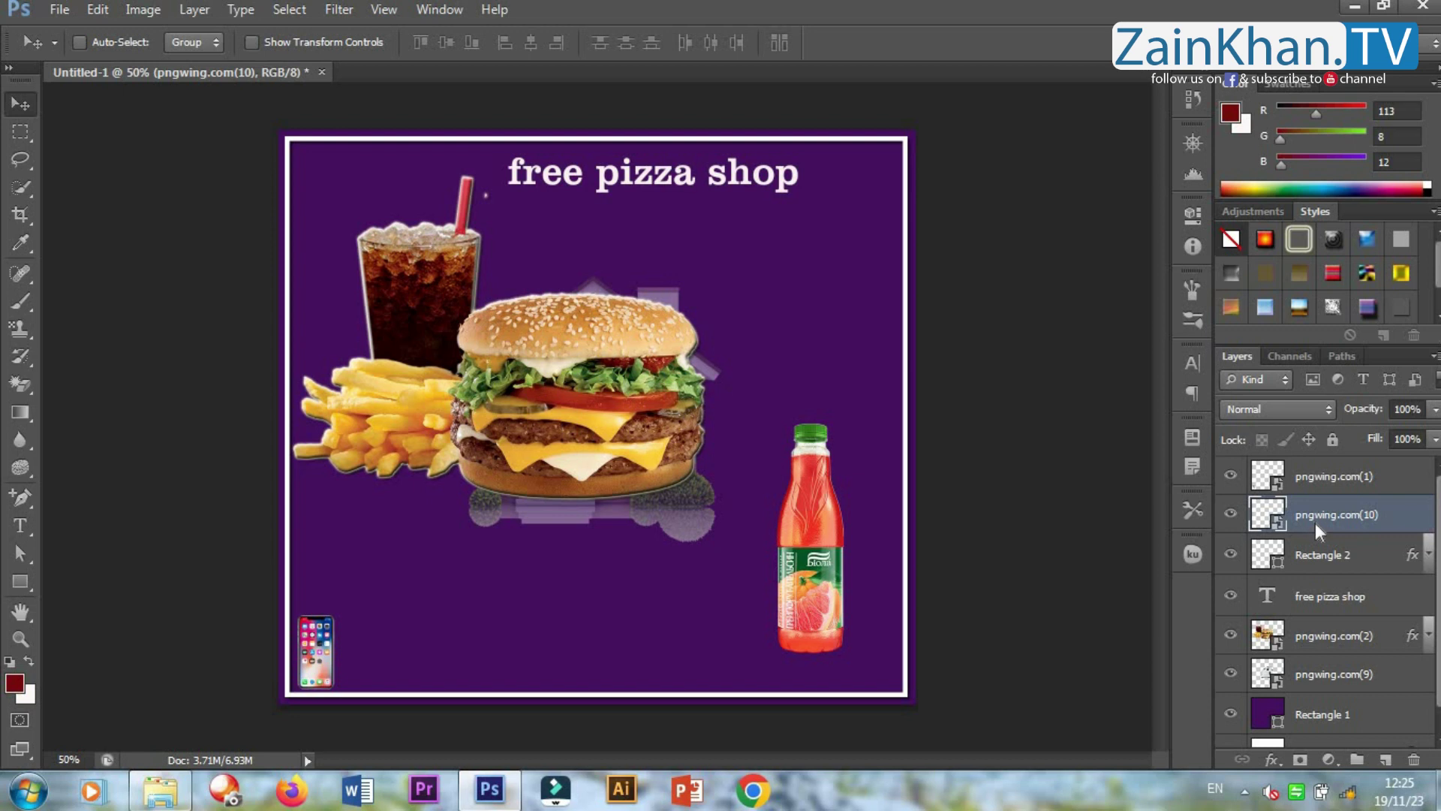
pyautogui.rightClick(1315, 522)
pyautogui.click(1050, 203)
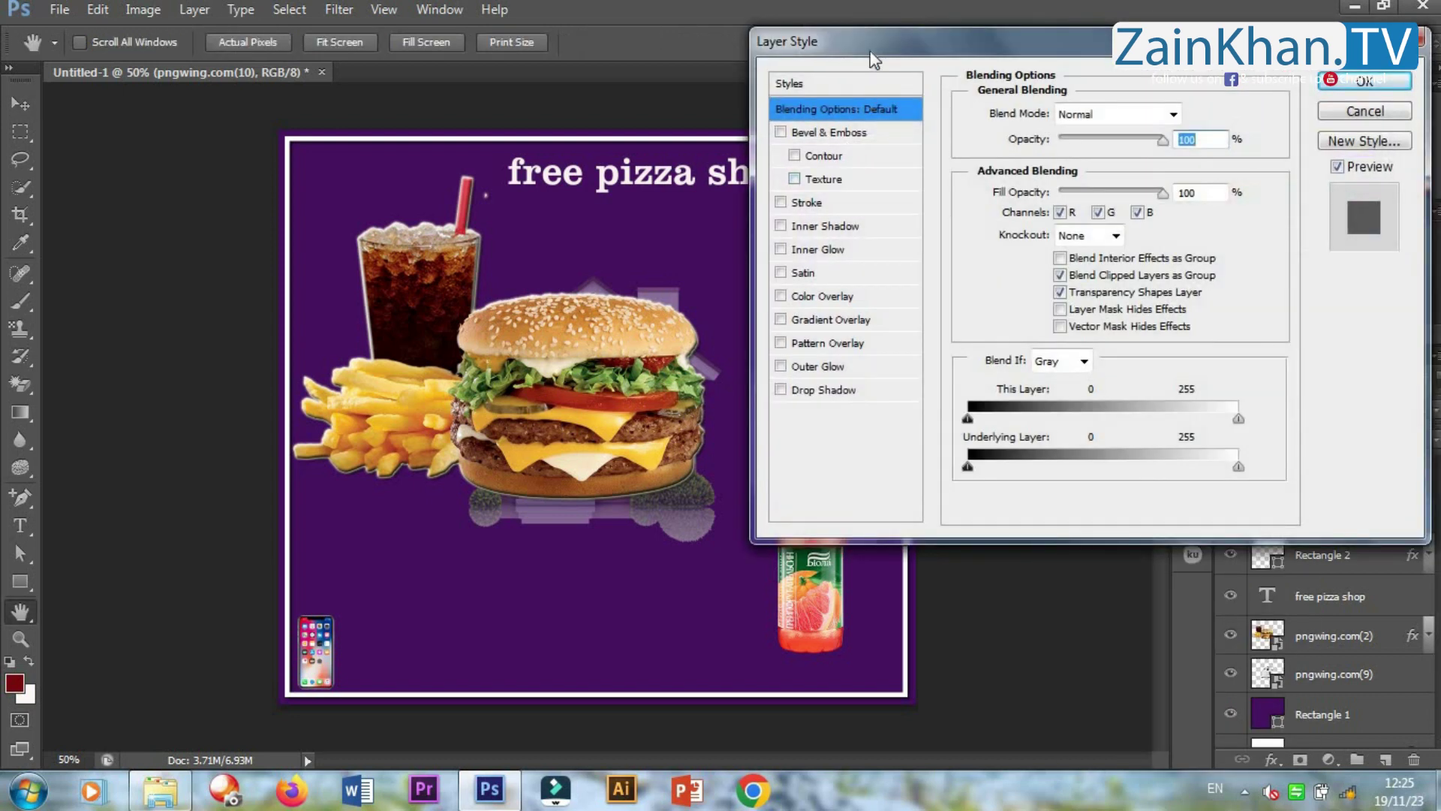
pyautogui.moveTo(873, 60); pyautogui.dragTo(985, 67)
pyautogui.click(893, 140)
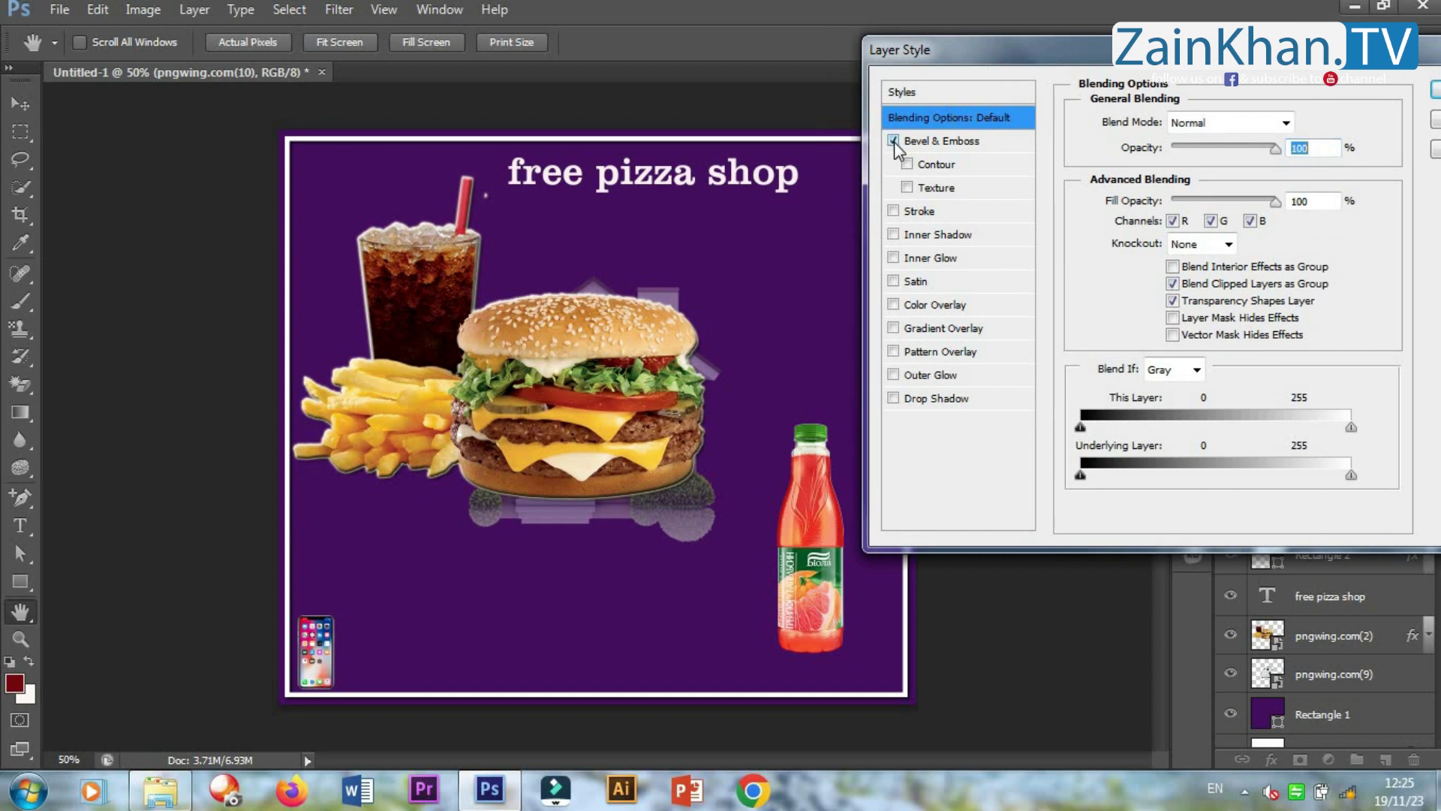
pyautogui.click(894, 140)
pyautogui.click(894, 398)
pyautogui.click(894, 374)
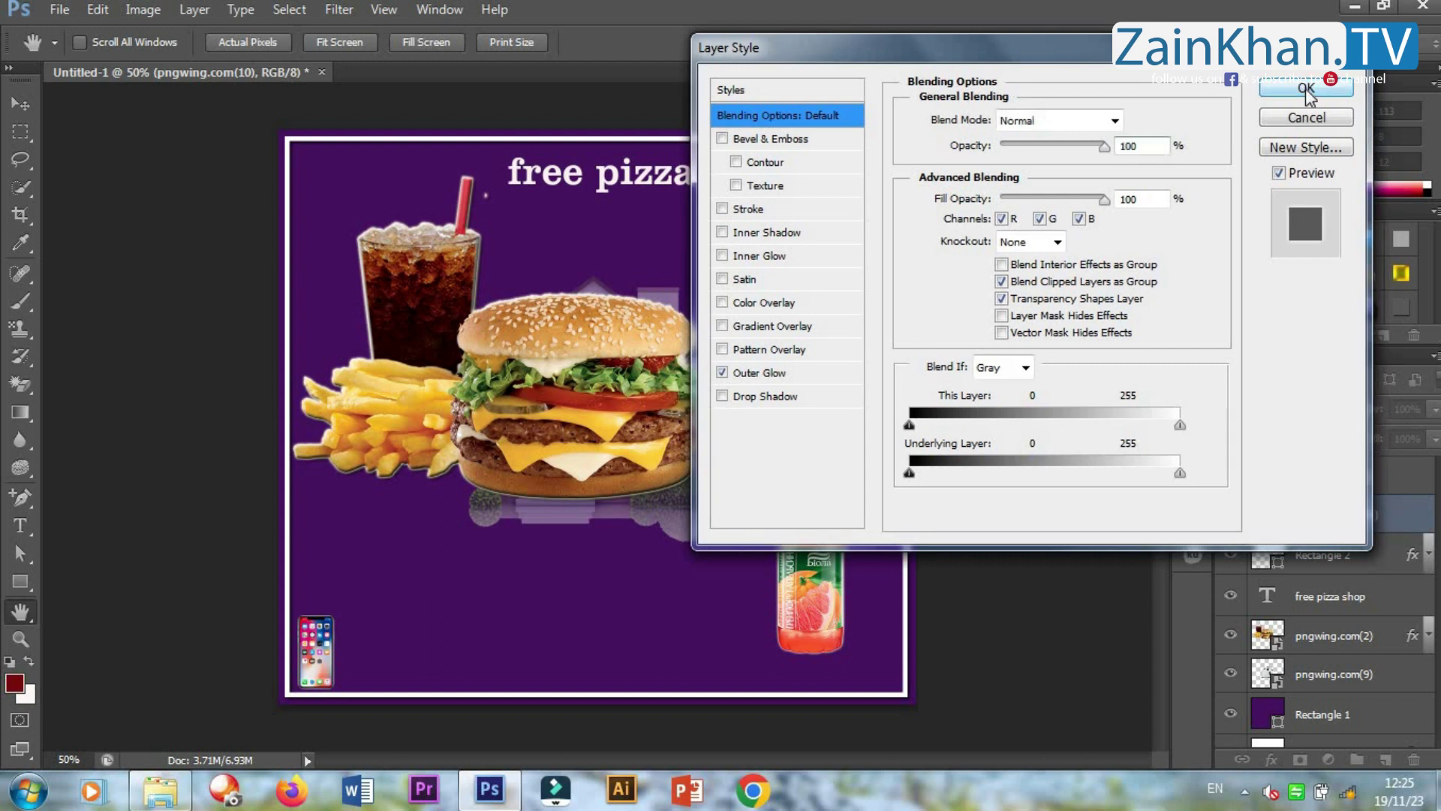
pyautogui.click(1315, 71)
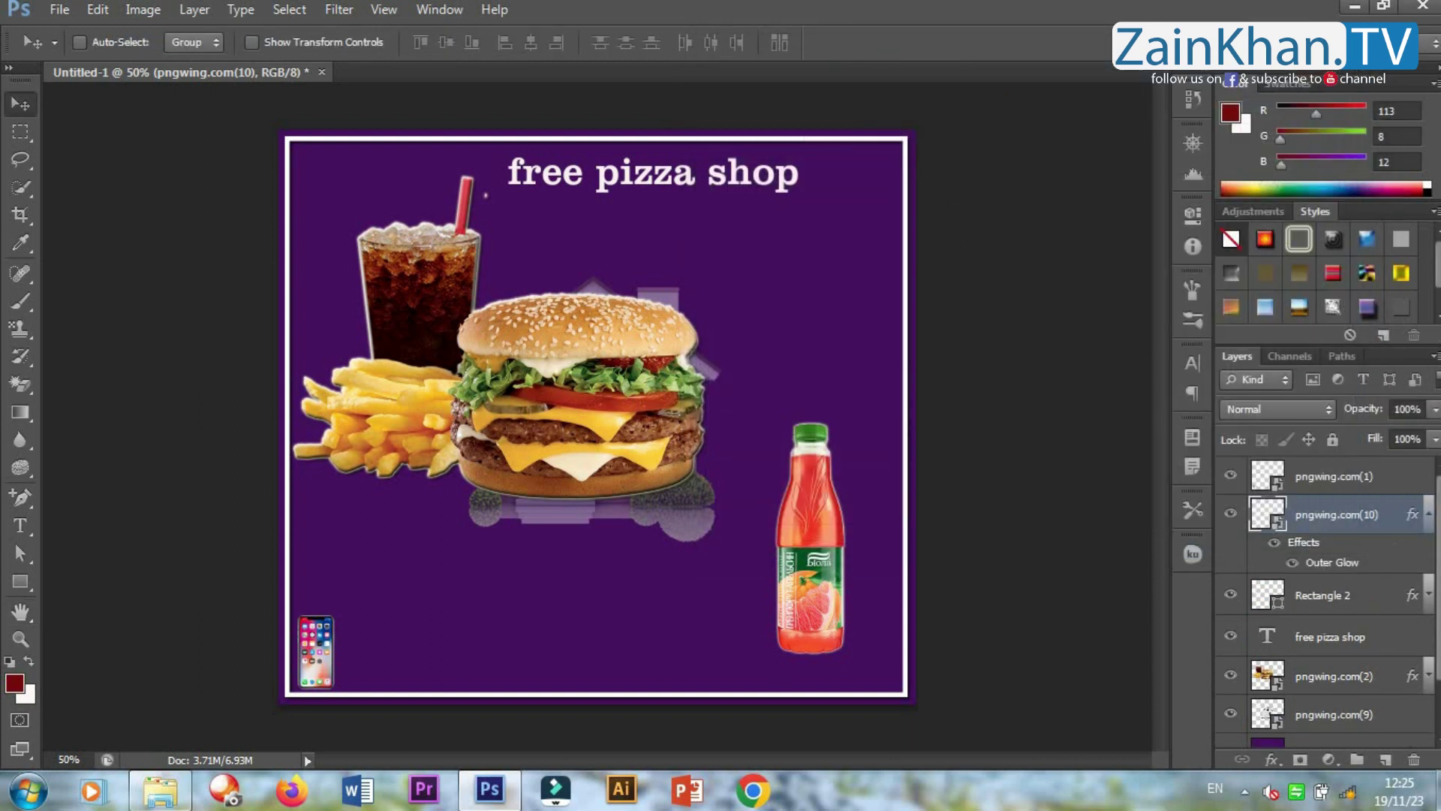
pyautogui.click(1428, 596)
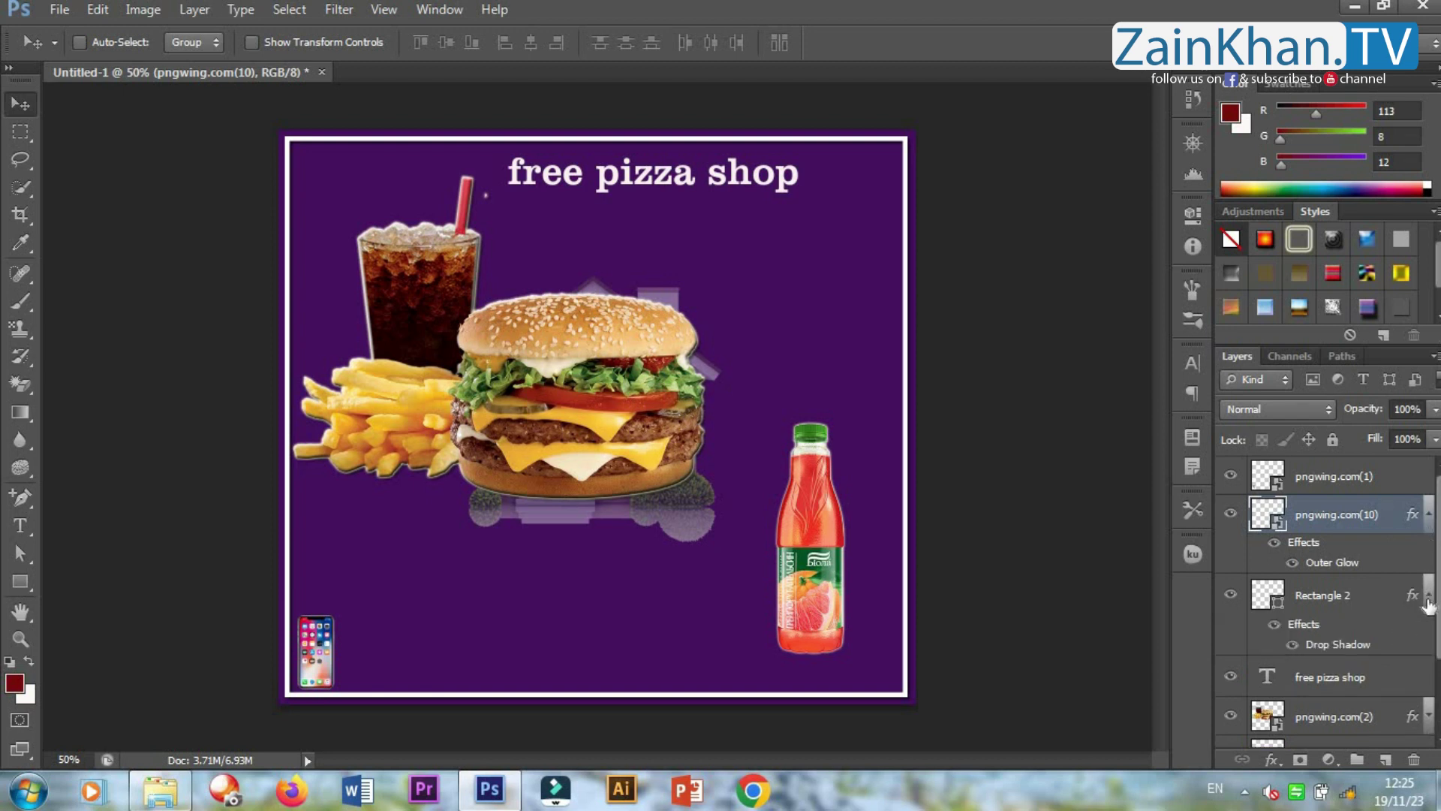
pyautogui.click(1428, 599)
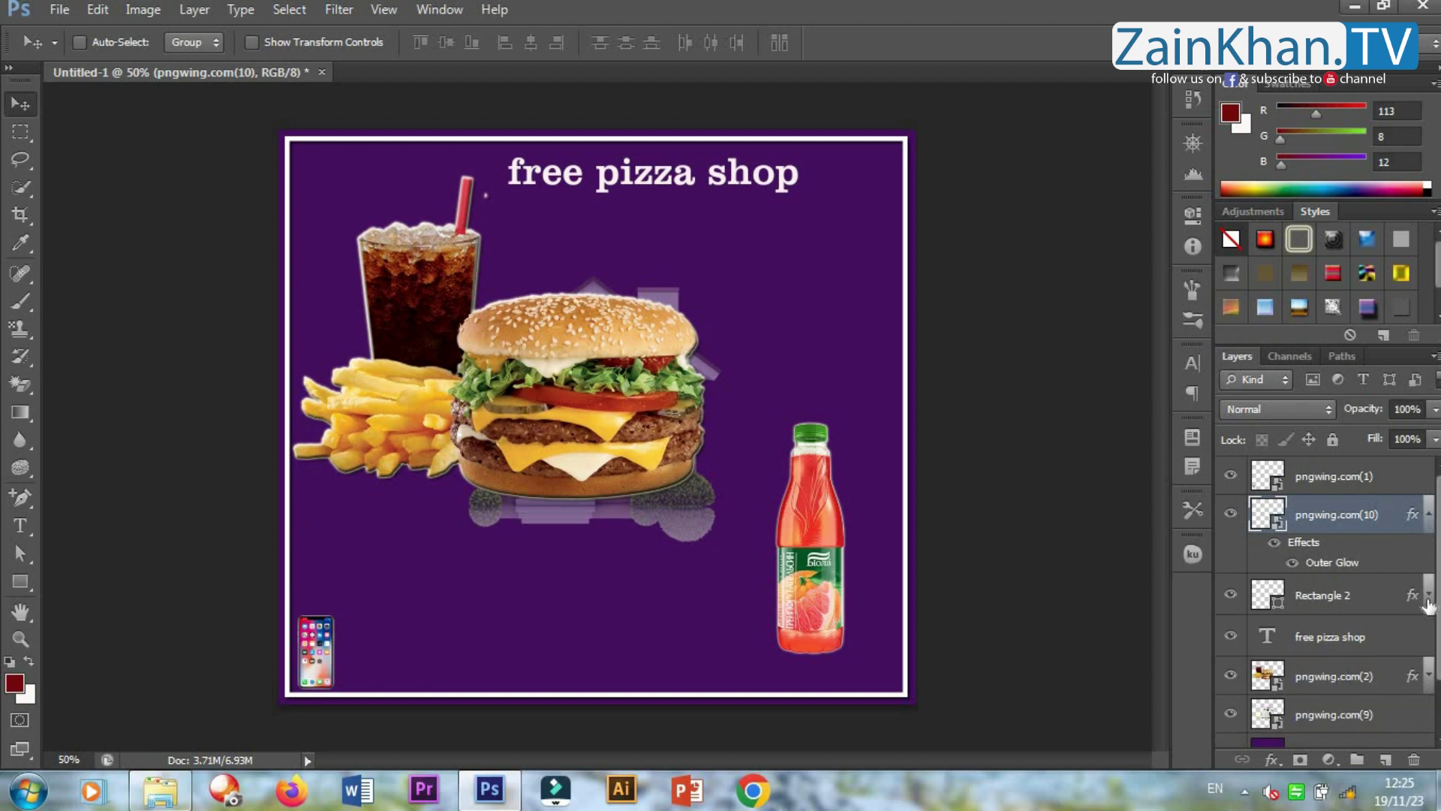
# Enable the Bevel & Emboss and Drop Shadow layer styles on the "free pizza shop" text layer.
pyautogui.click(1324, 650)
pyautogui.rightClick(1323, 650)
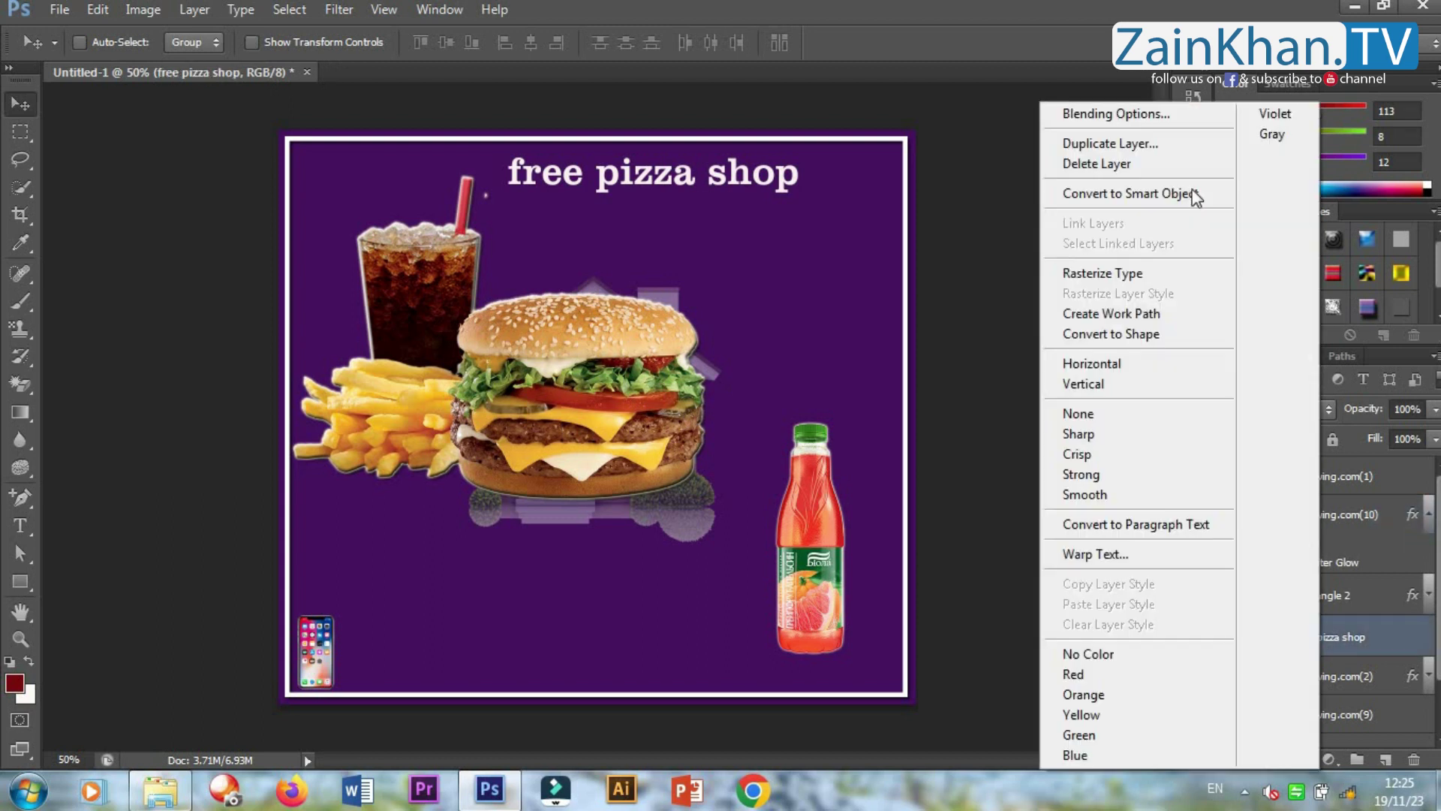
pyautogui.click(1113, 117)
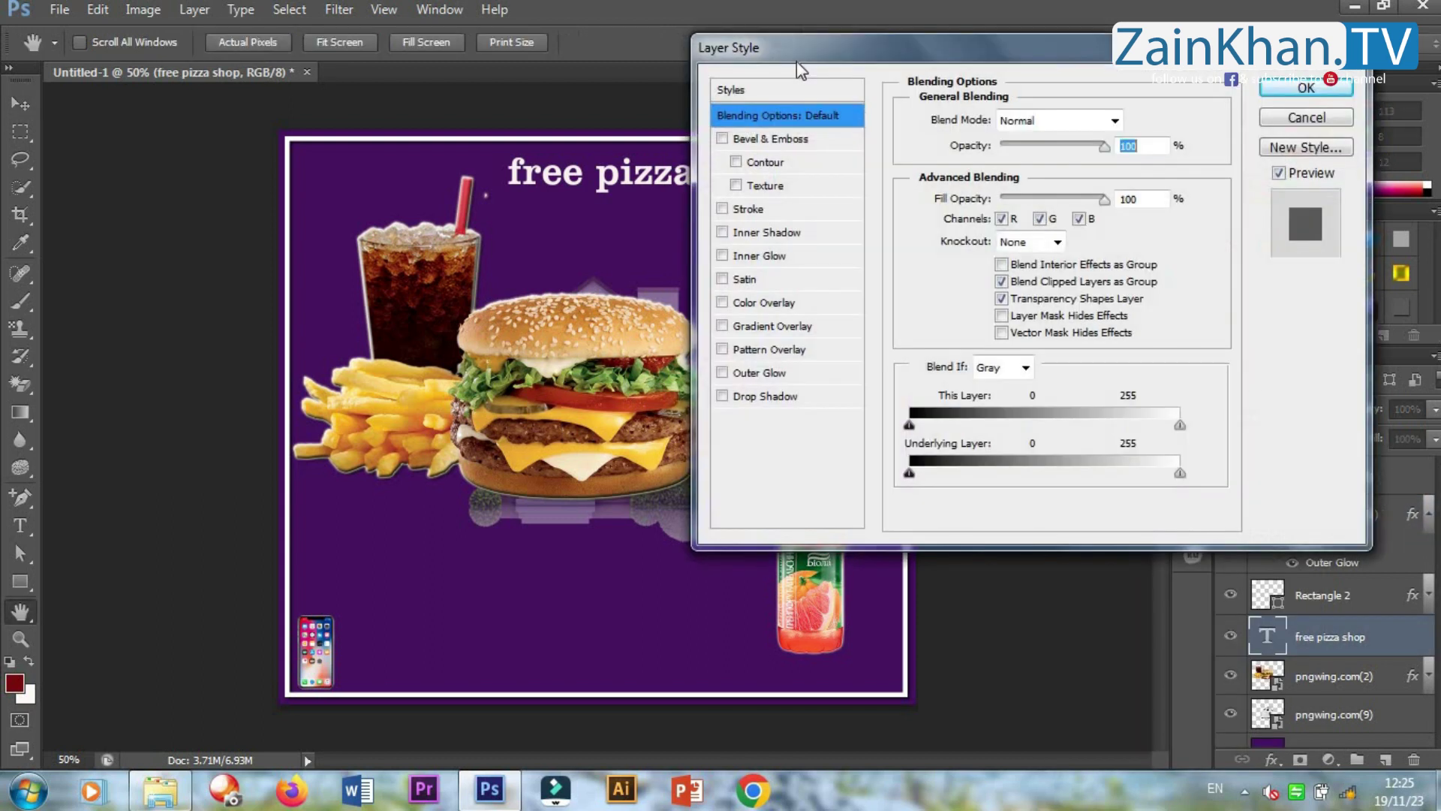
pyautogui.moveTo(800, 63); pyautogui.dragTo(973, 79)
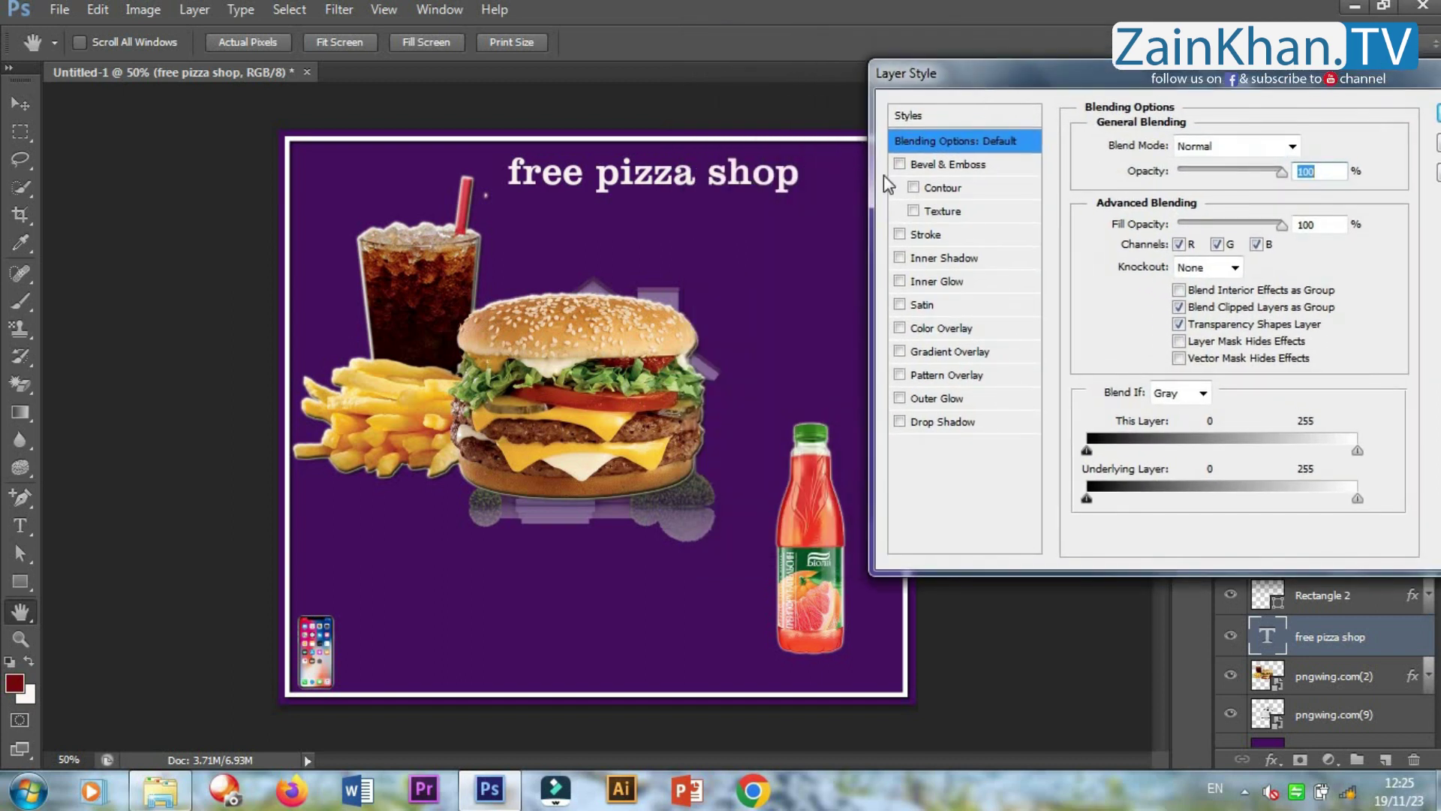
pyautogui.click(900, 165)
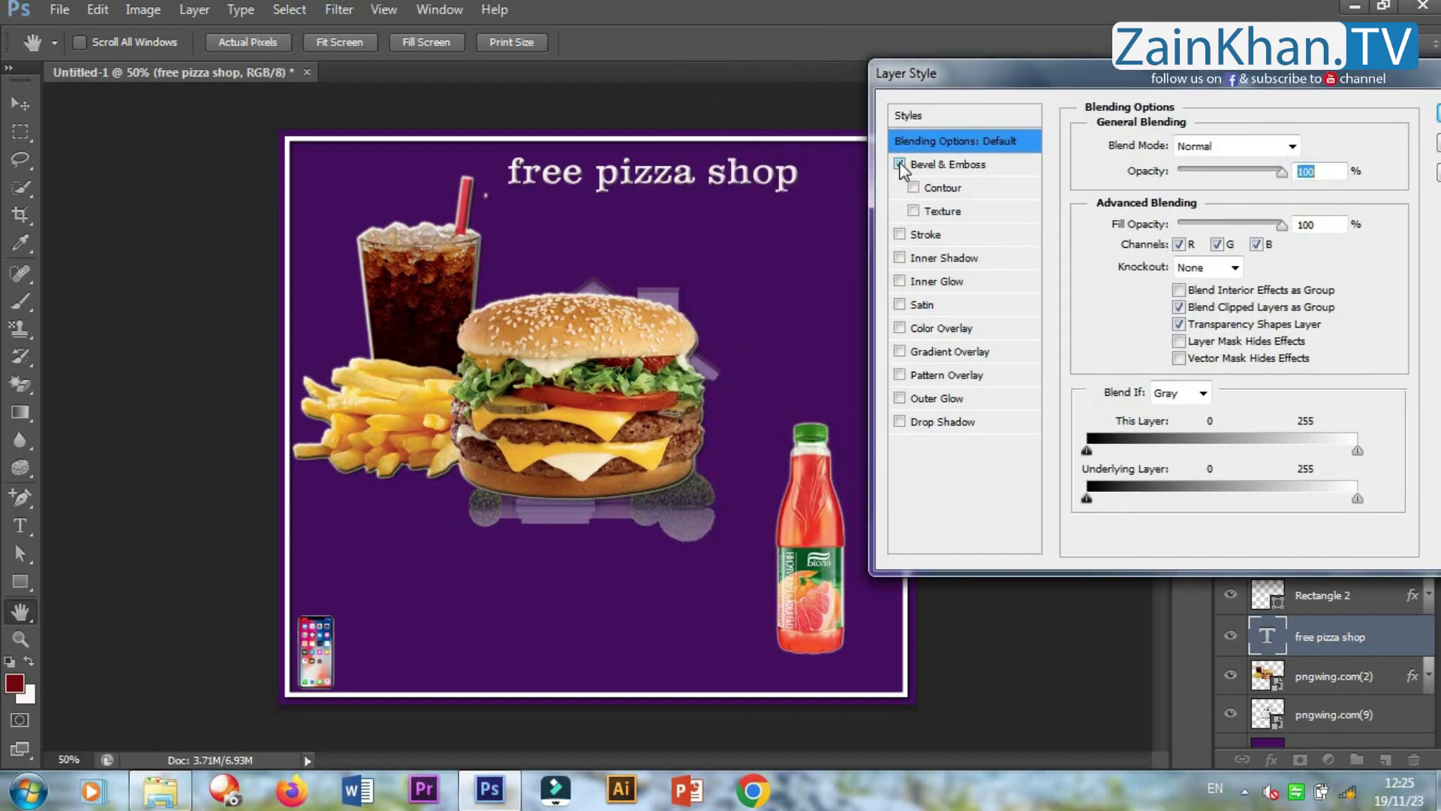
pyautogui.click(900, 422)
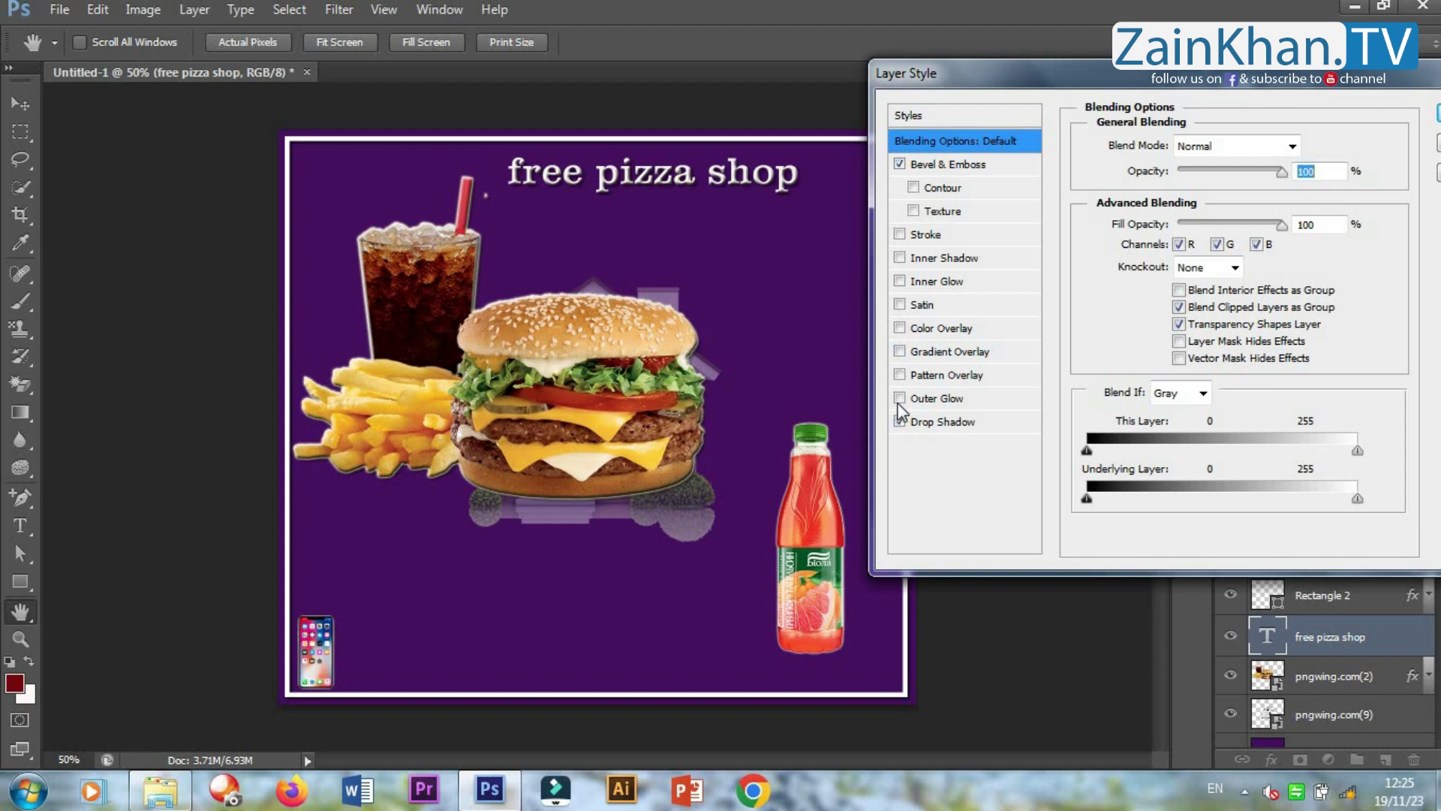
# Try Outer Glow, Inner Glow and Inner Shadow on the title text, switching each effect back off.
pyautogui.click(900, 399)
pyautogui.click(900, 399)
pyautogui.click(900, 281)
pyautogui.click(900, 282)
pyautogui.click(900, 259)
pyautogui.click(900, 258)
# Add a Stroke to the "free pizza shop" text layer, apply its layer style and collapse its effects list.
pyautogui.click(900, 235)
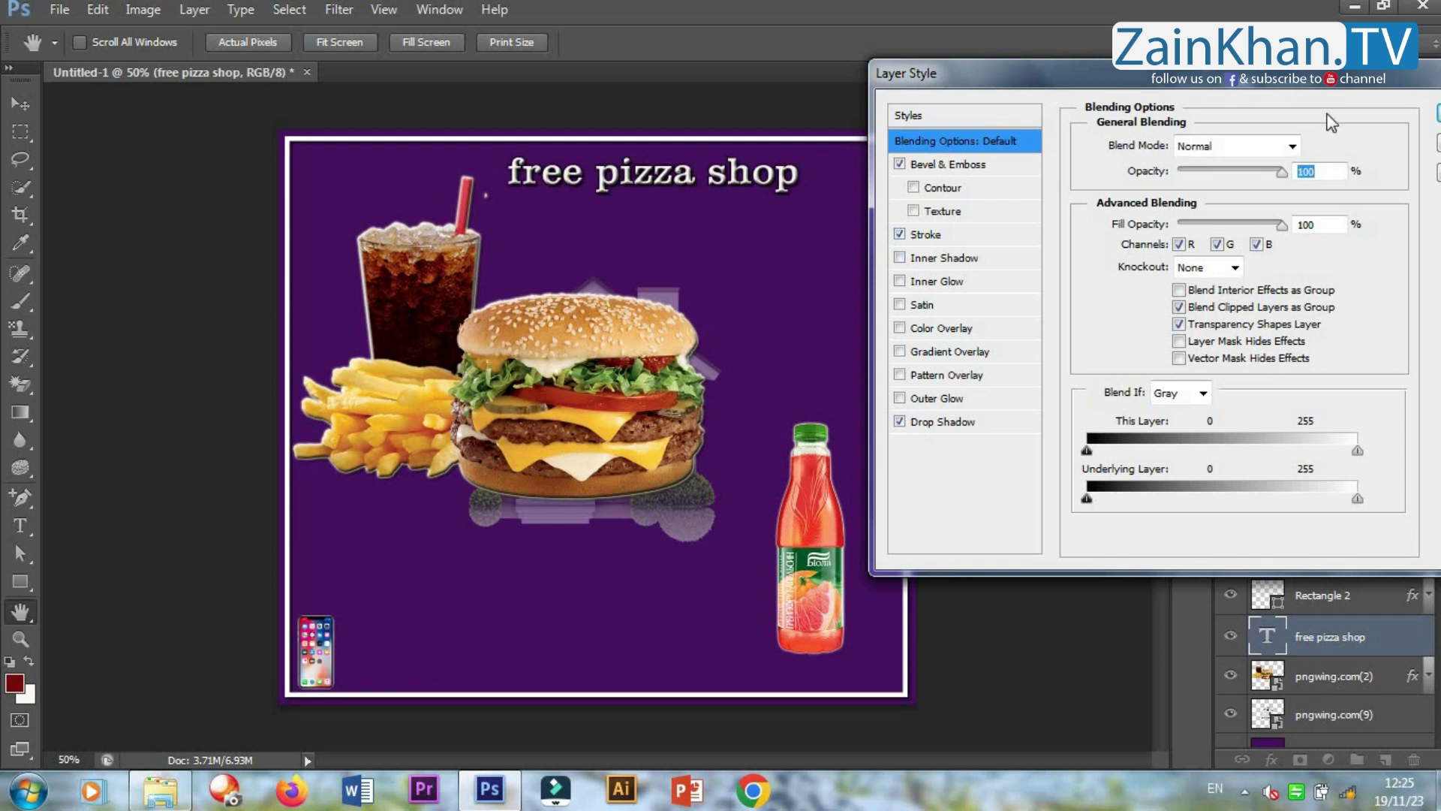
pyautogui.moveTo(1260, 79); pyautogui.dragTo(1111, 96)
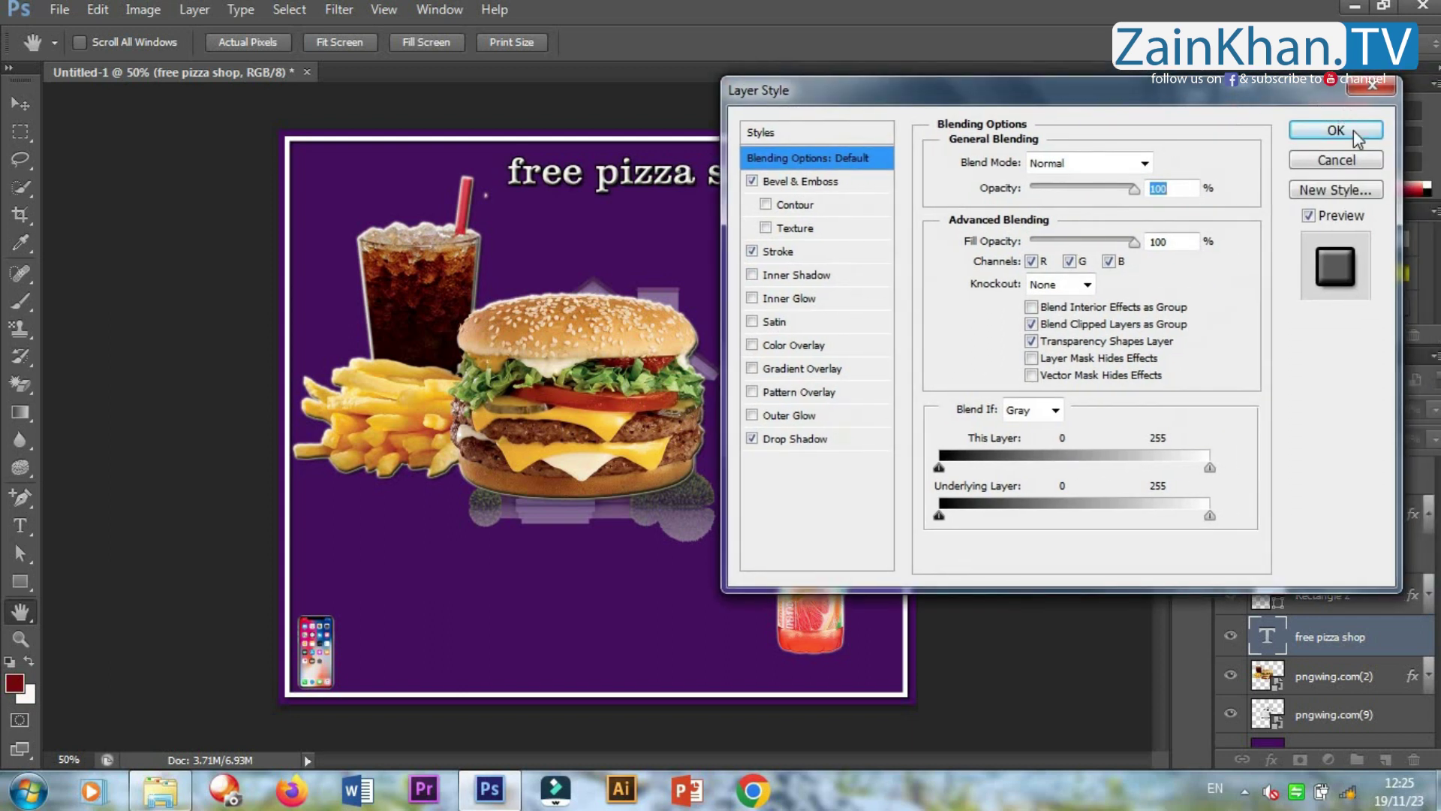
pyautogui.click(1336, 129)
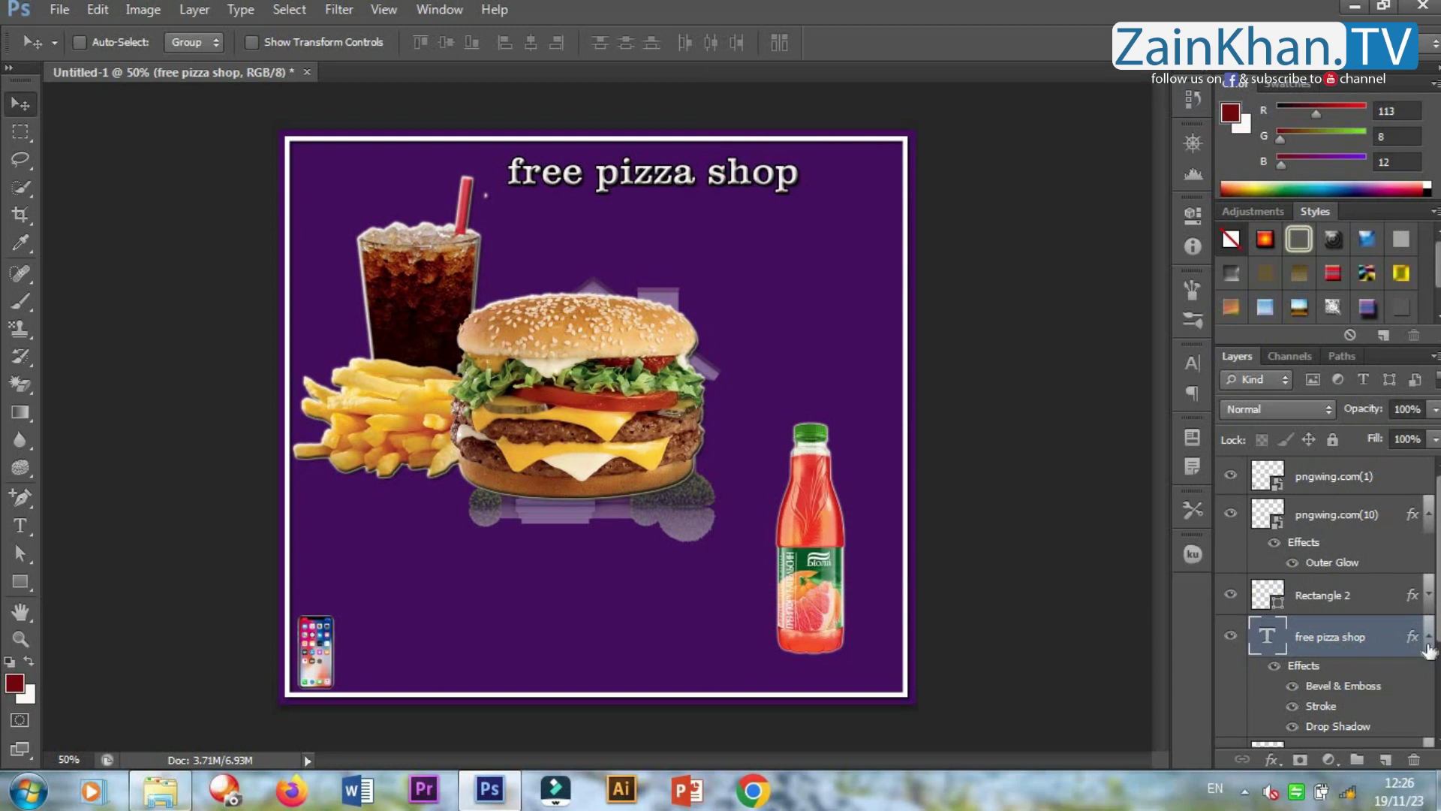
pyautogui.click(1428, 640)
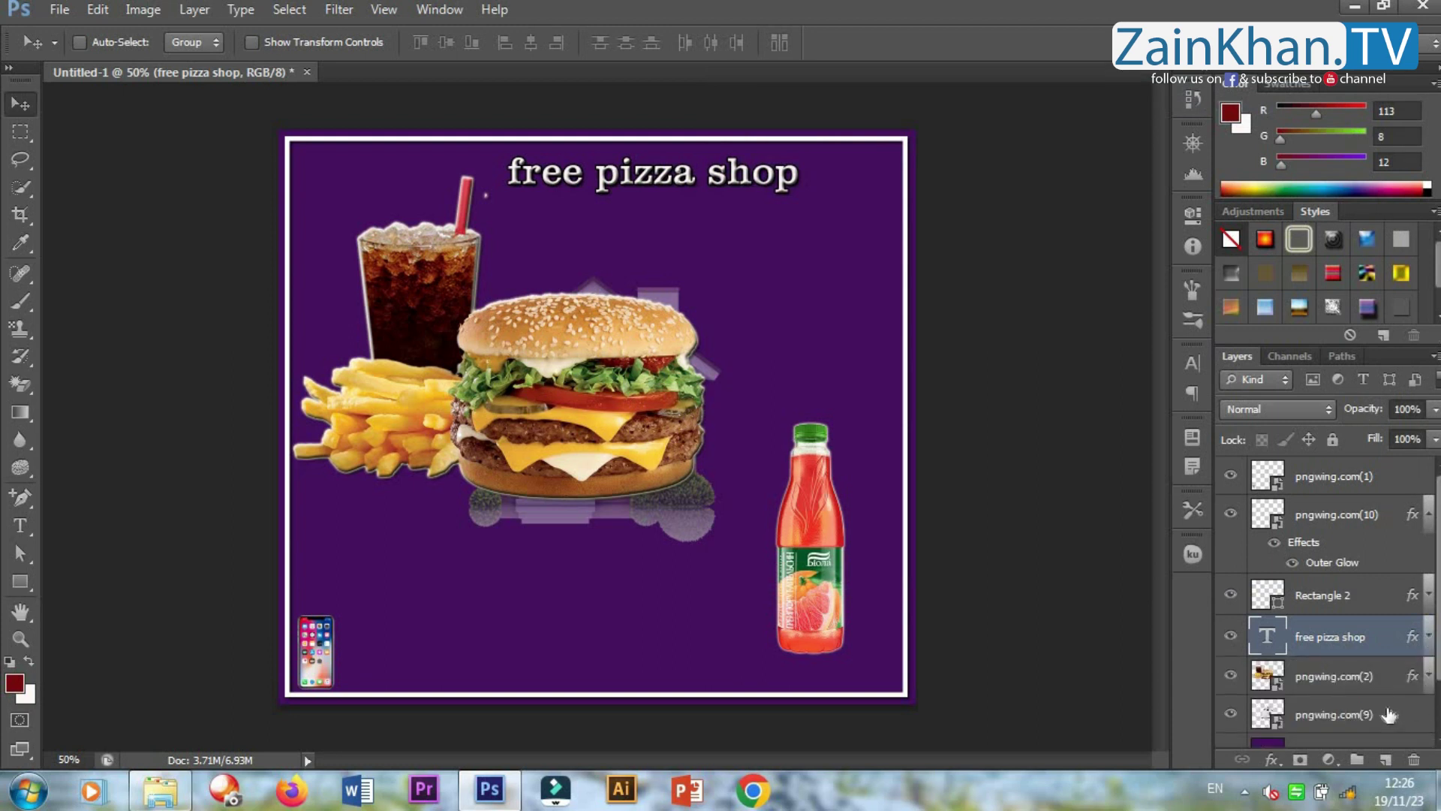
# Select the house layer pngwing.com(9) and move the house down so it sits beneath the burger.
pyautogui.click(1370, 723)
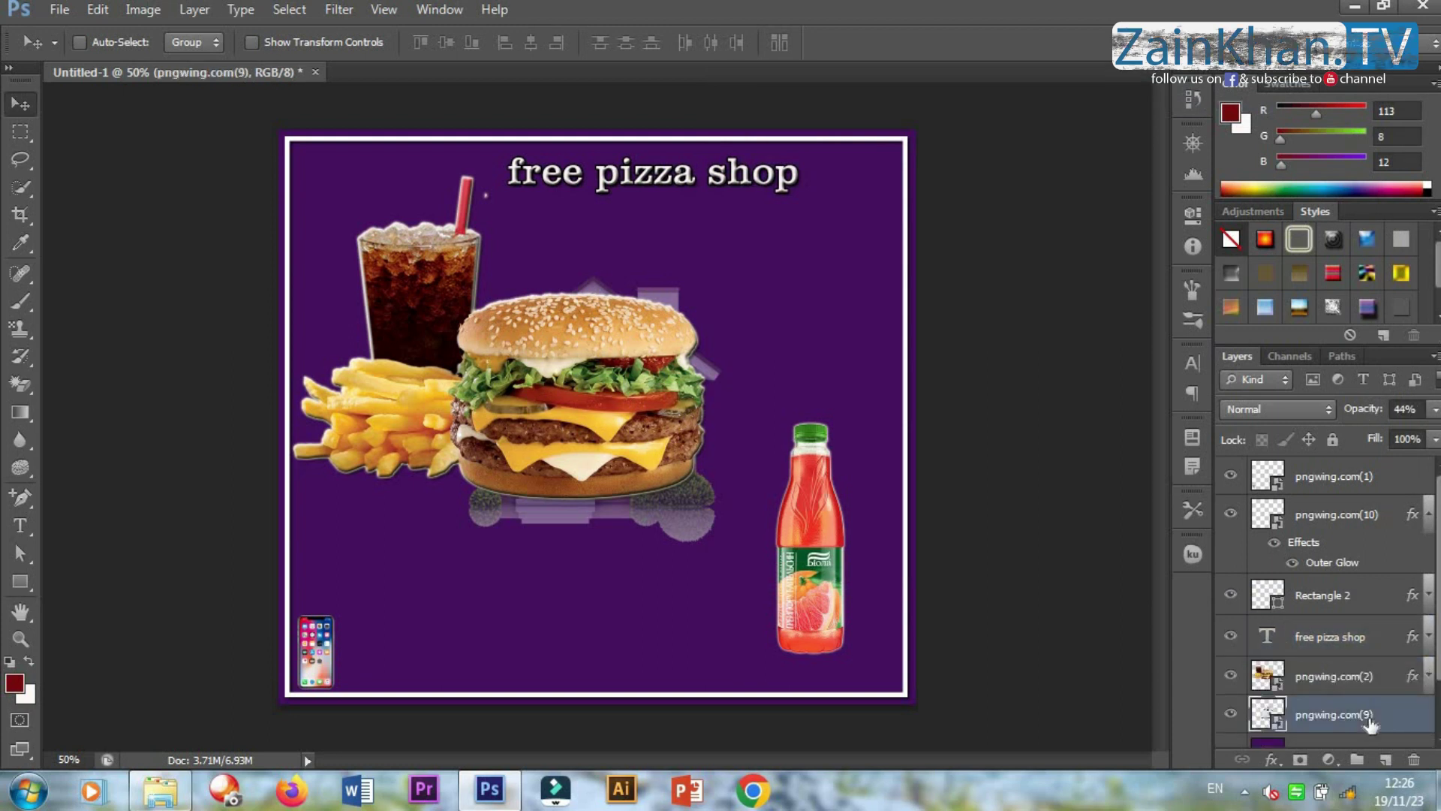
# Save the poster as a JPEG named "new poster burger" in the poster ptactice folder, using Maximum quality 12 and Progressive format.
pyautogui.click(60, 9)
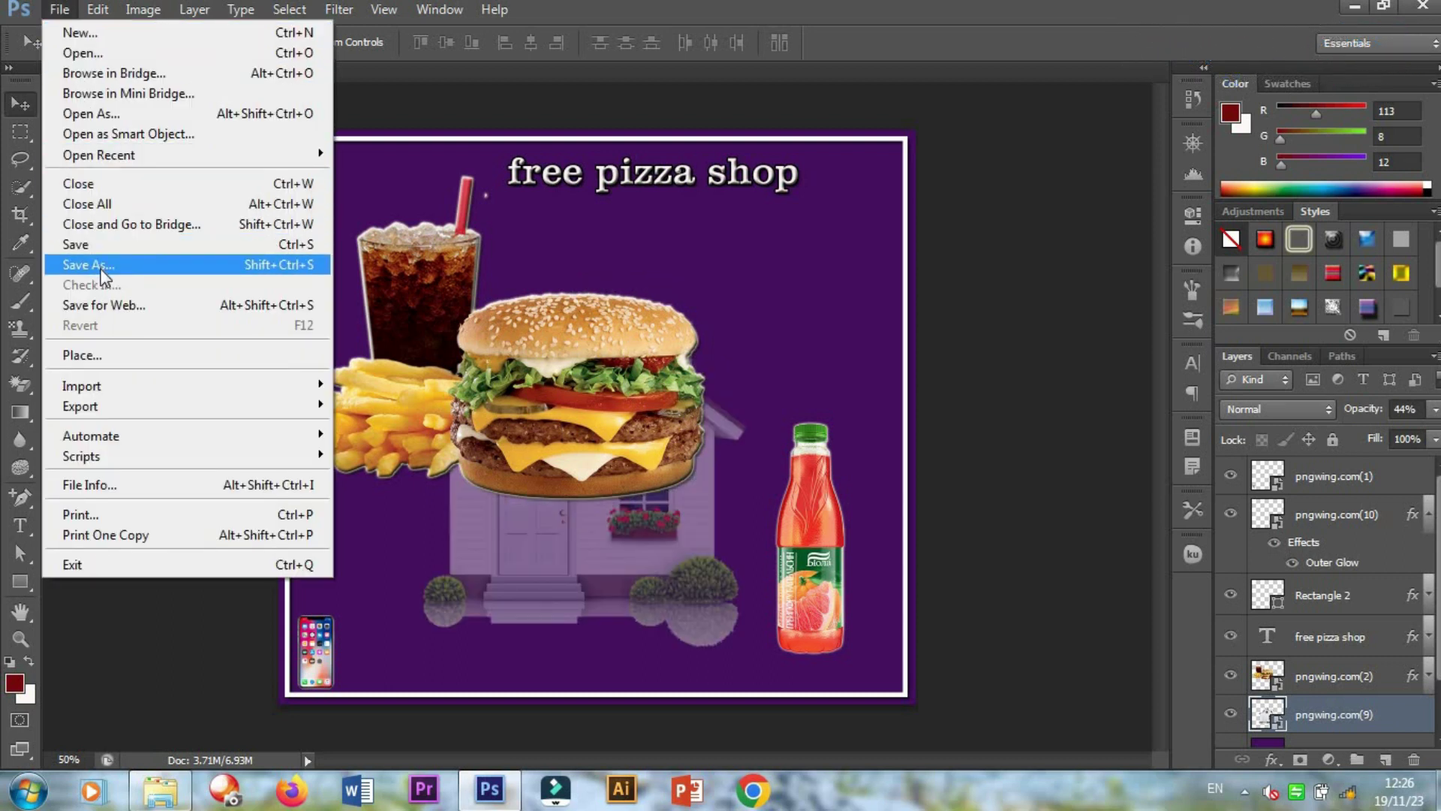
pyautogui.moveTo(125, 410)
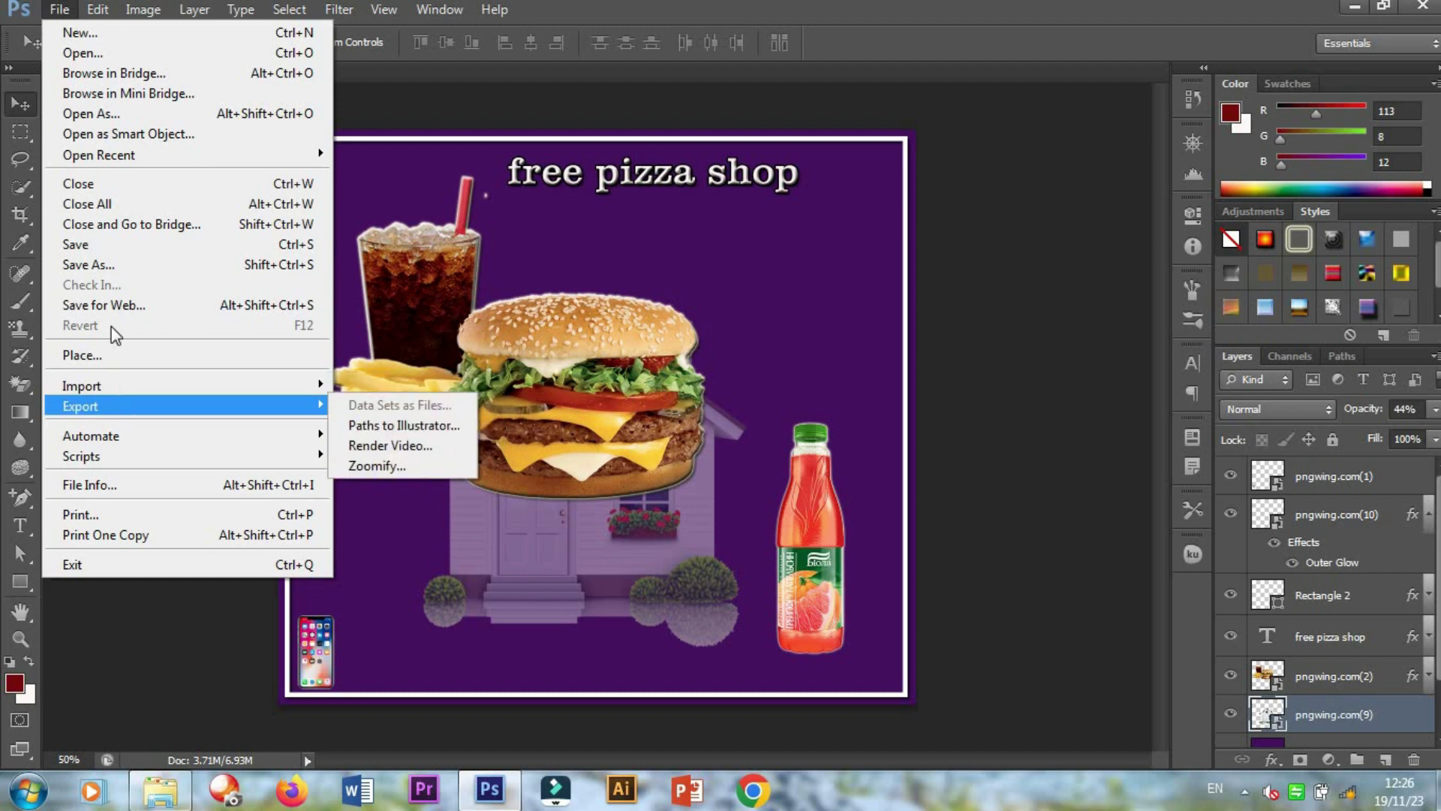
pyautogui.click(109, 265)
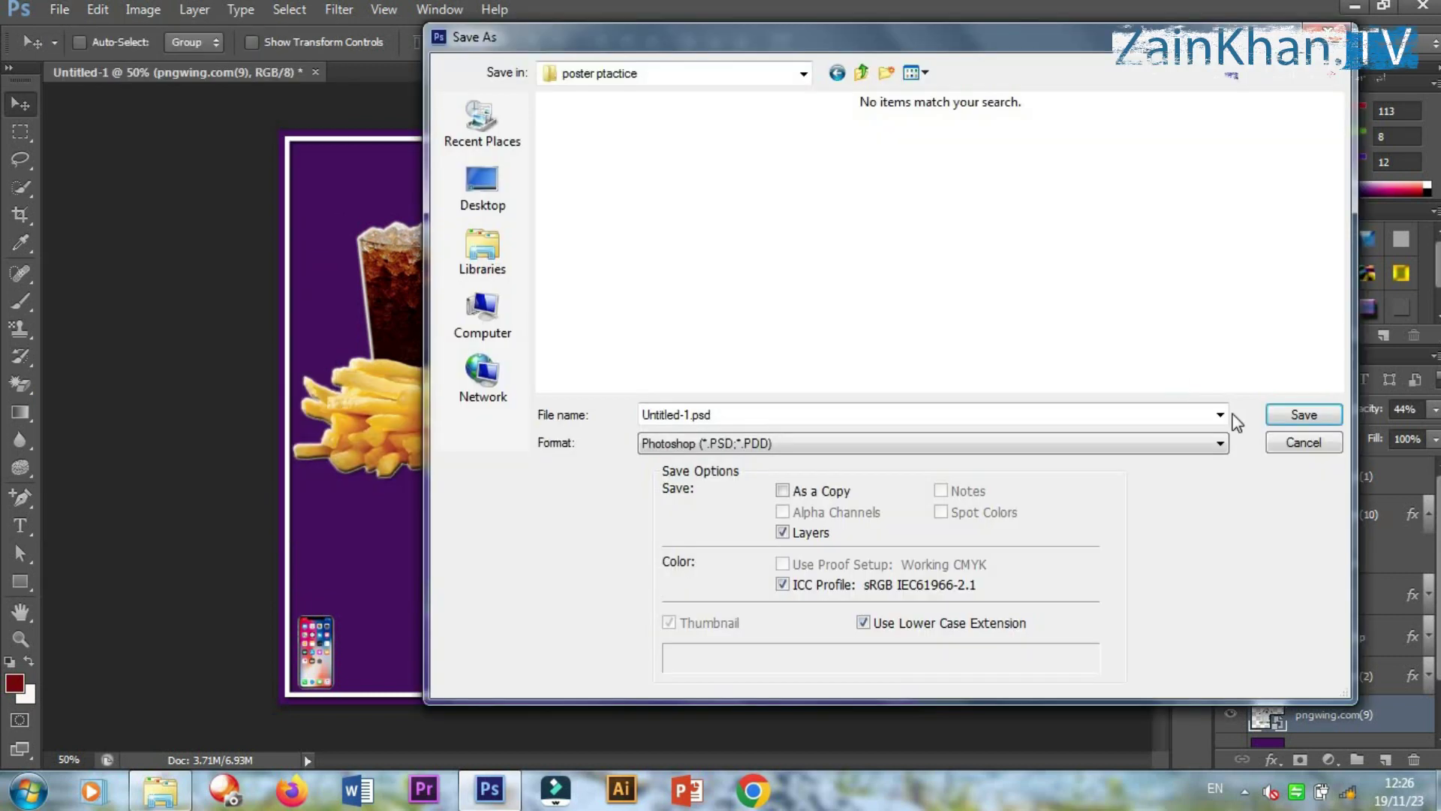
pyautogui.click(1075, 445)
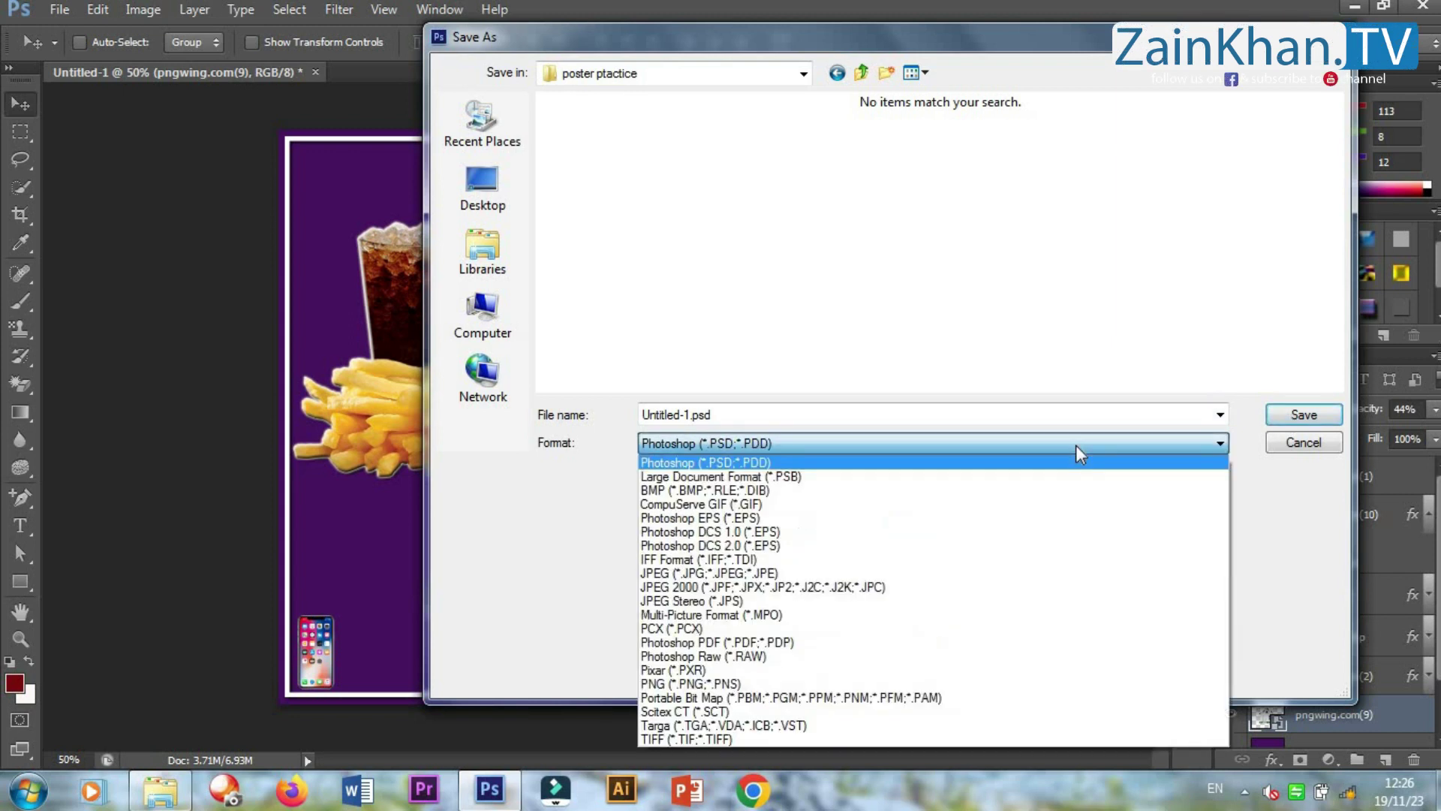
pyautogui.click(766, 575)
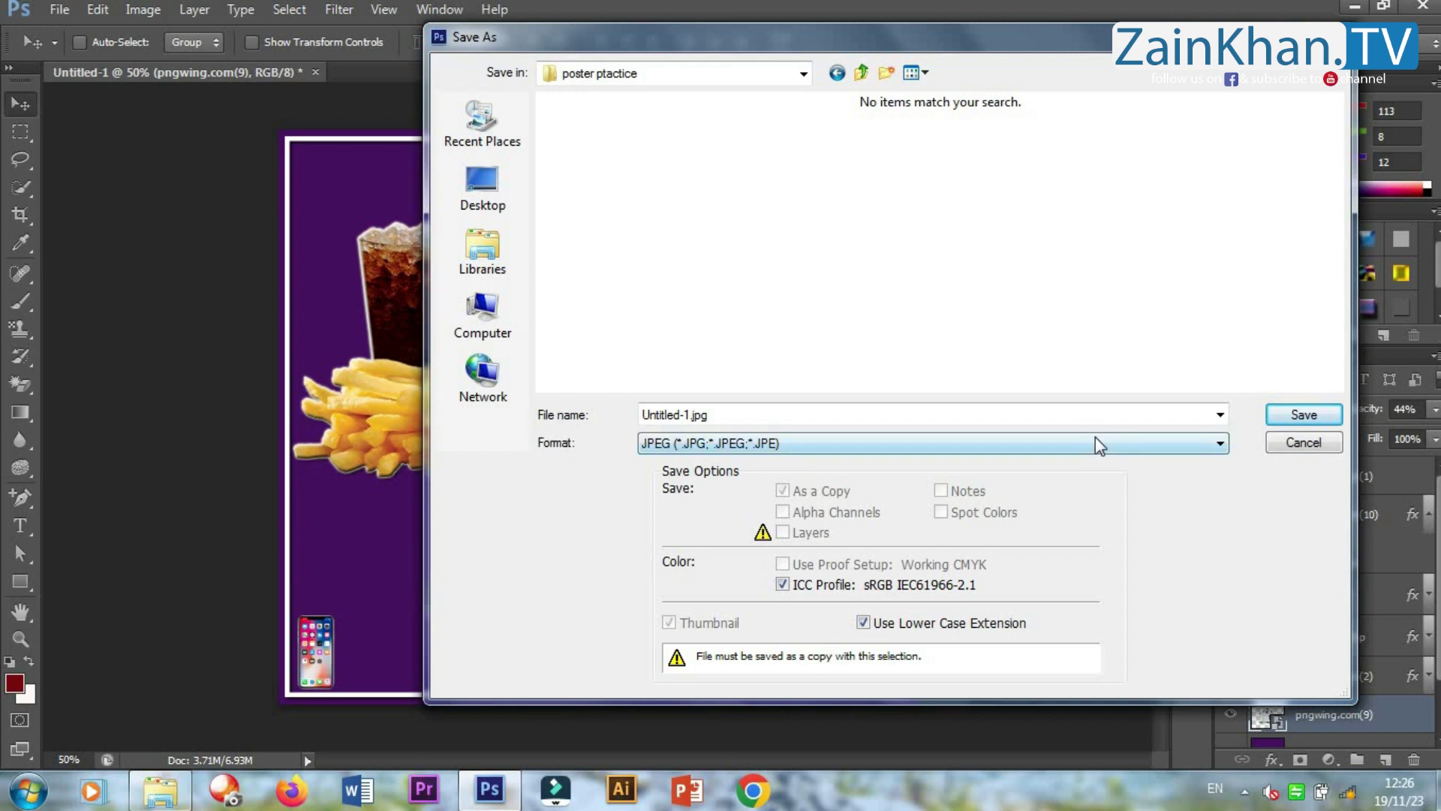
pyautogui.click(963, 415)
pyautogui.write('new poster burger')
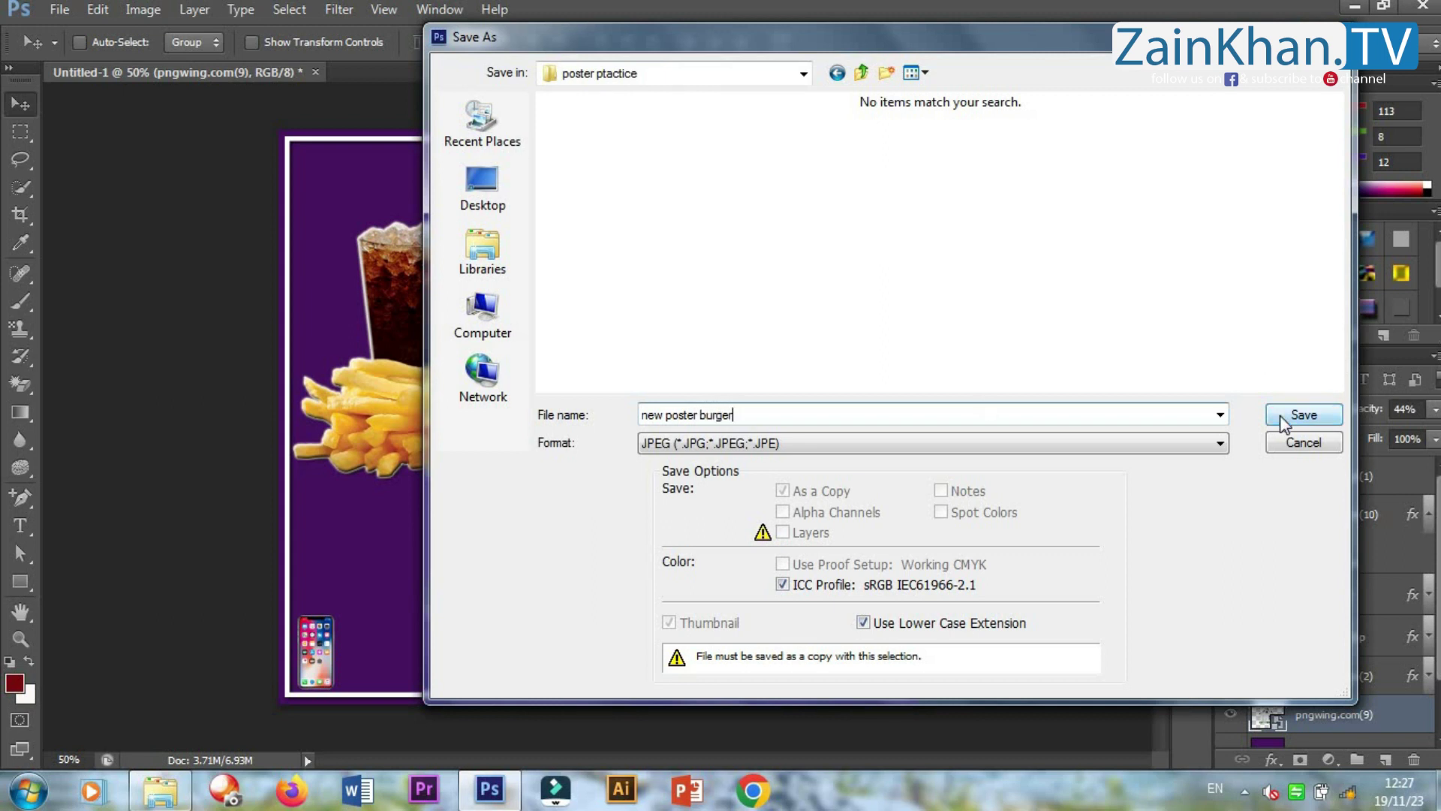
pyautogui.click(1280, 415)
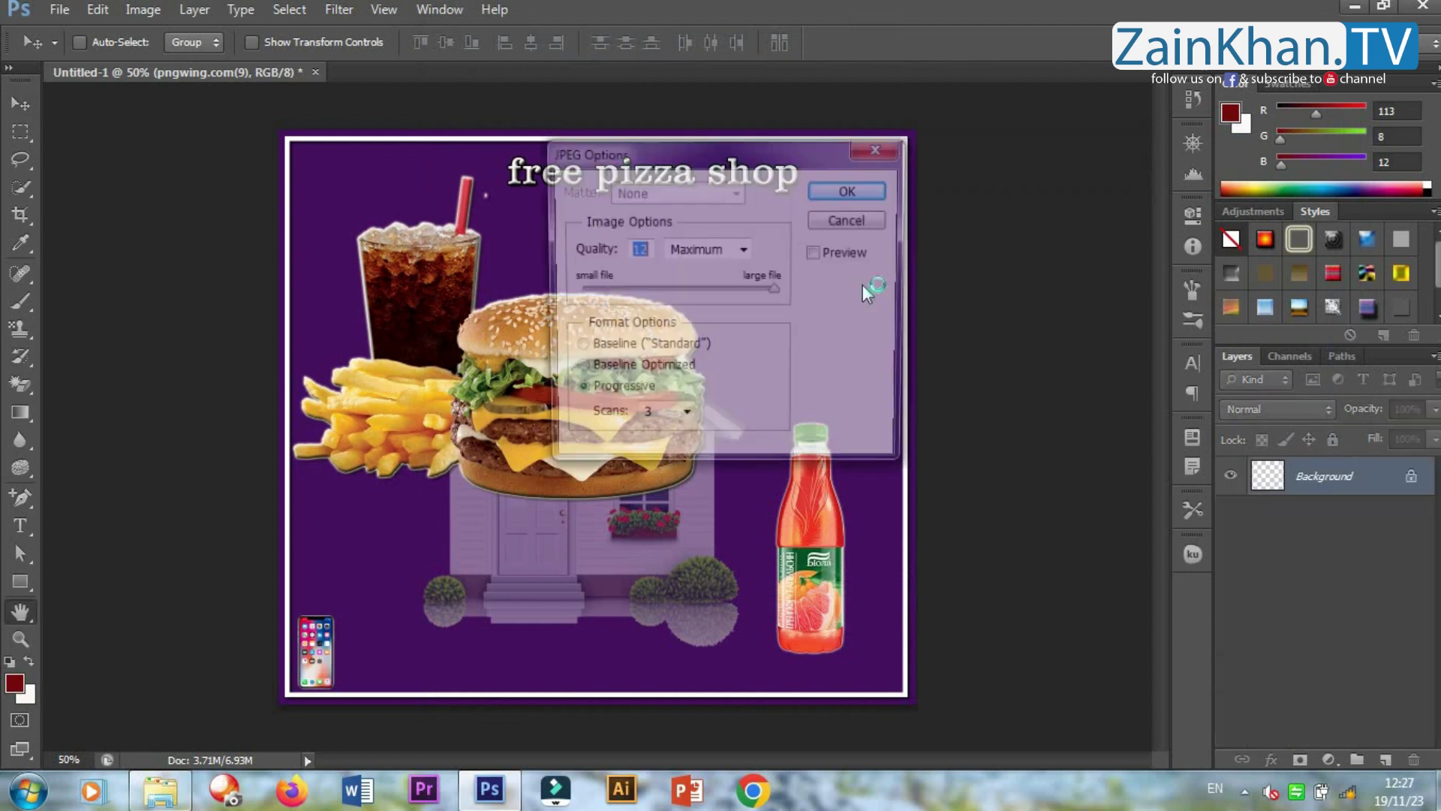
pyautogui.click(836, 192)
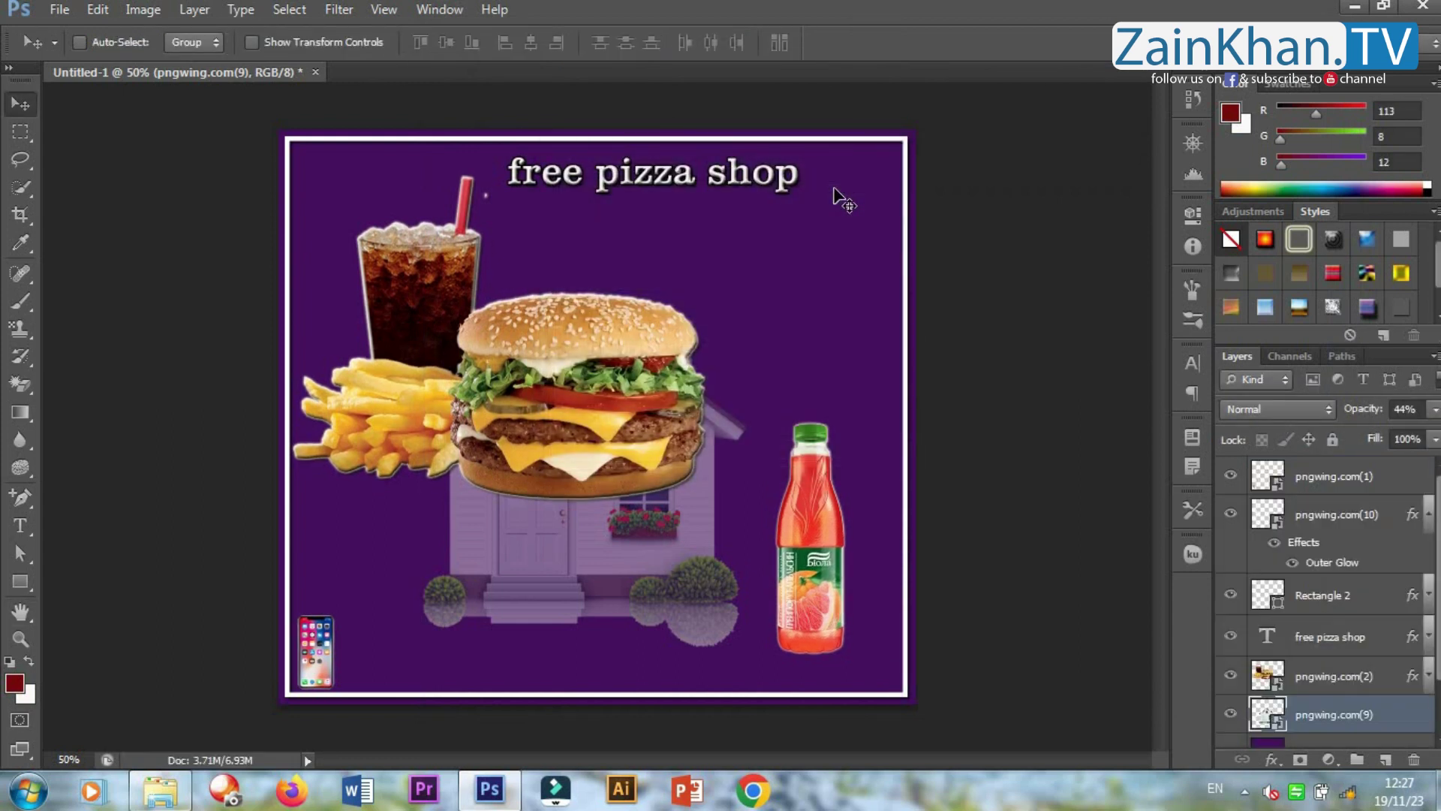
# Minimize Photoshop, open the saved "new poster burger" image from the poster ptactice folder and view it in a maximized window.
pyautogui.click(1353, 11)
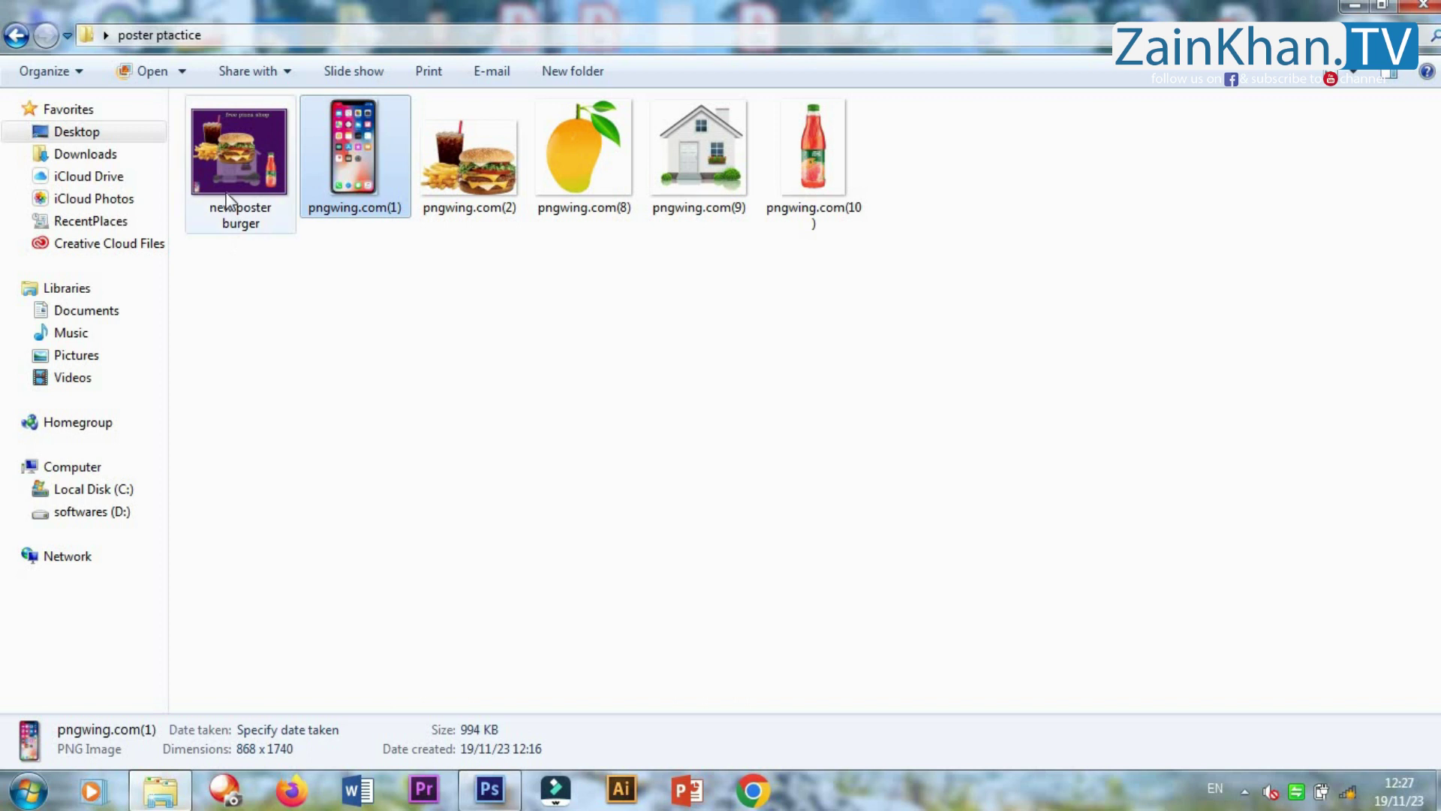
pyautogui.doubleClick(226, 169)
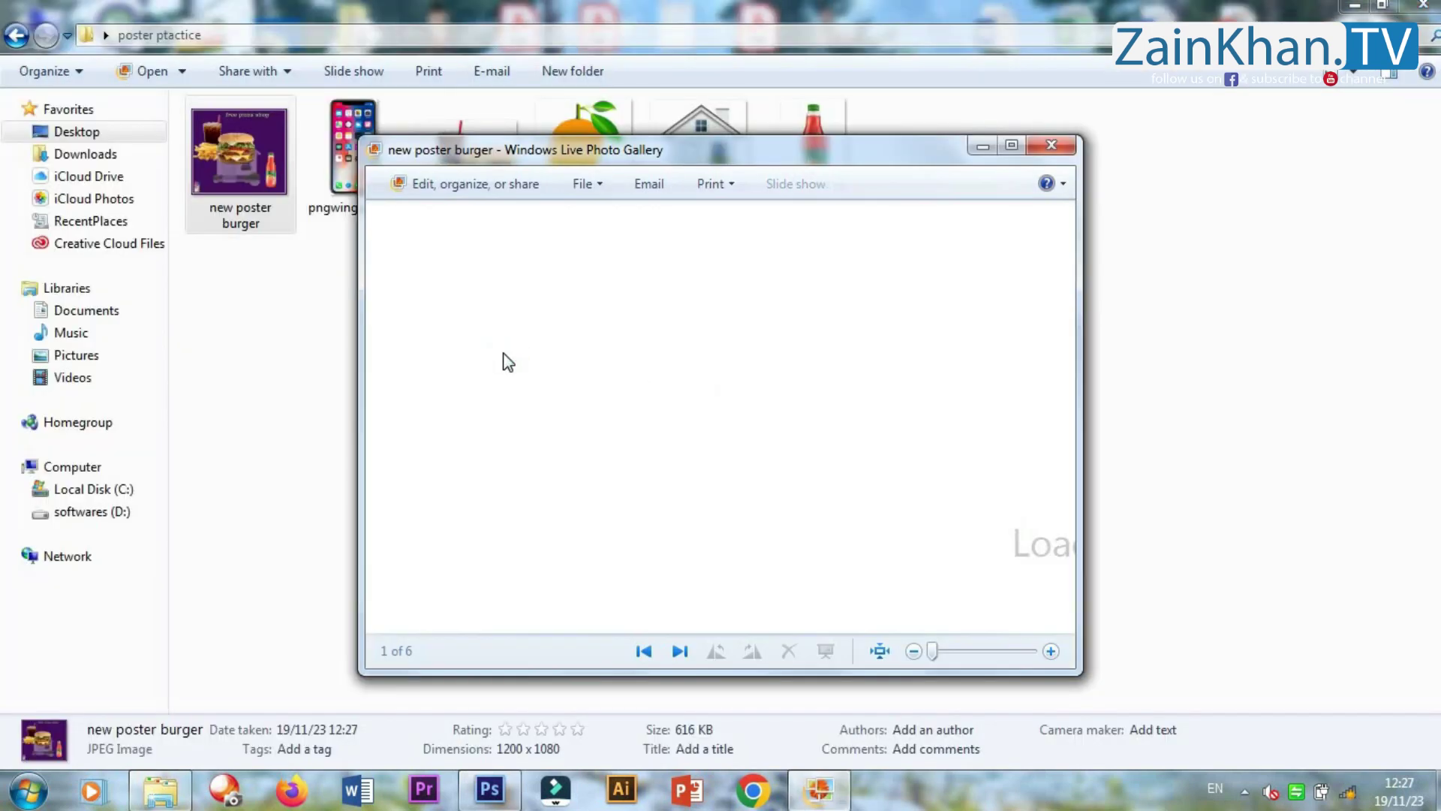
pyautogui.click(1011, 153)
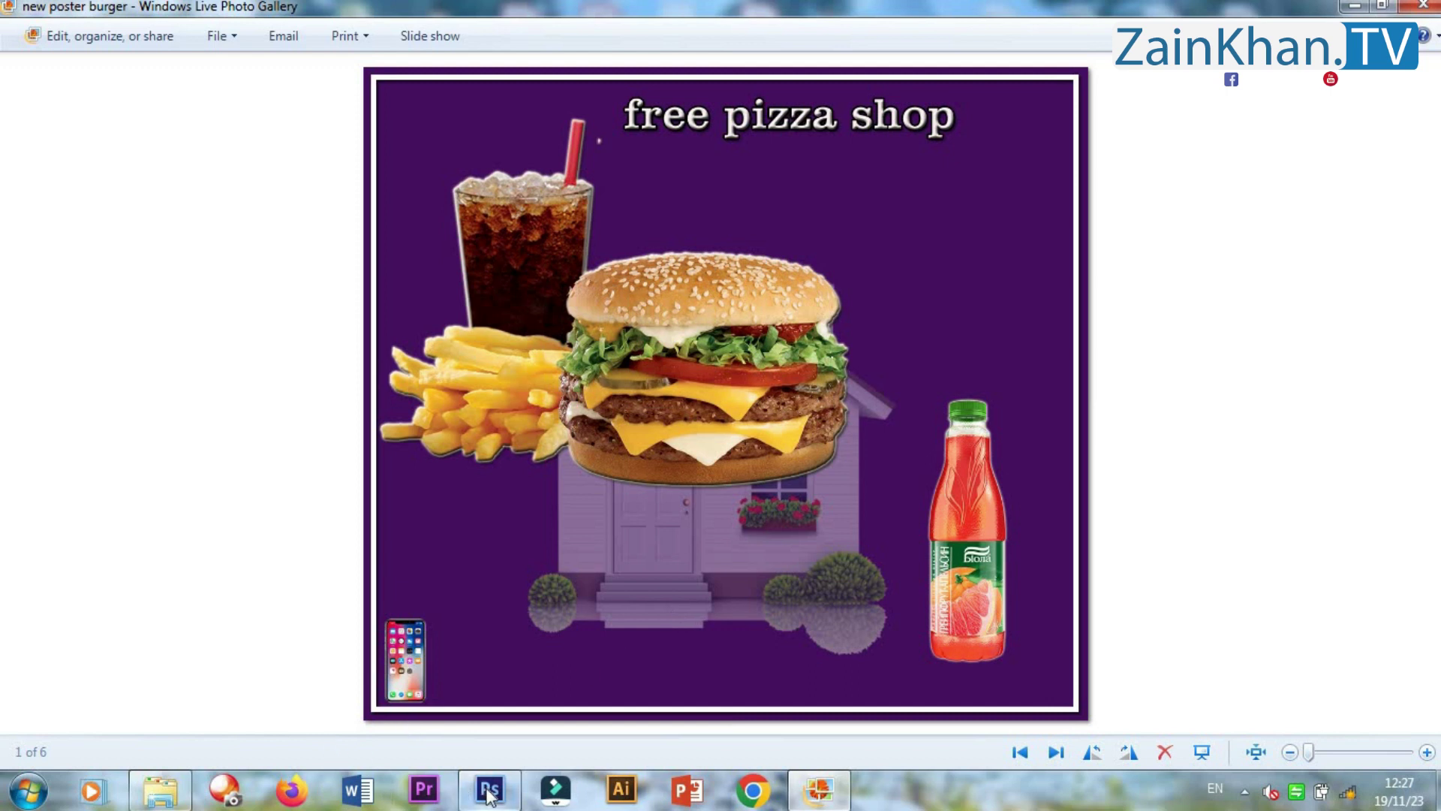
# Switch back to Photoshop, and minimize it and the photo viewer to return to the poster ptactice folder.
pyautogui.moveTo(488, 794)
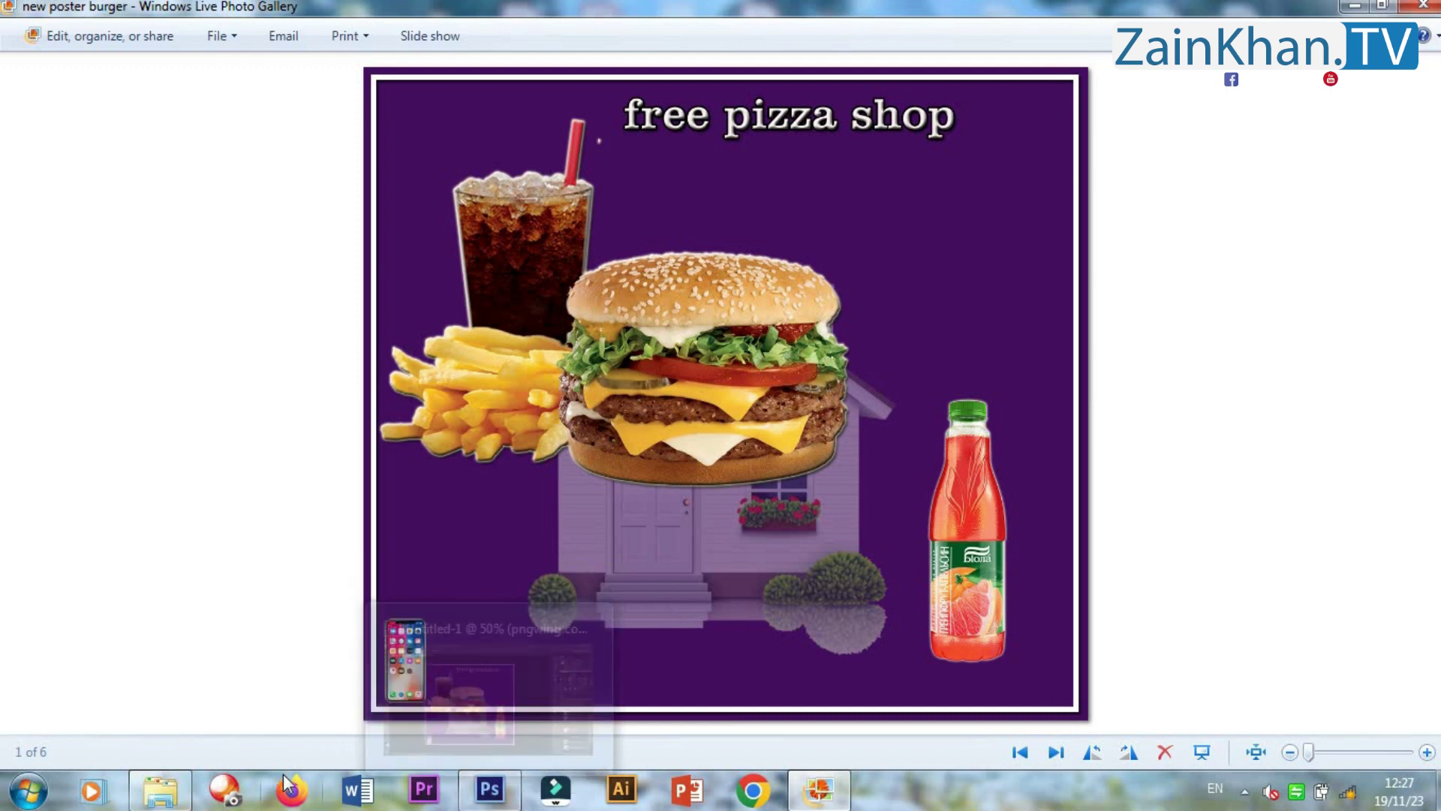
pyautogui.click(497, 794)
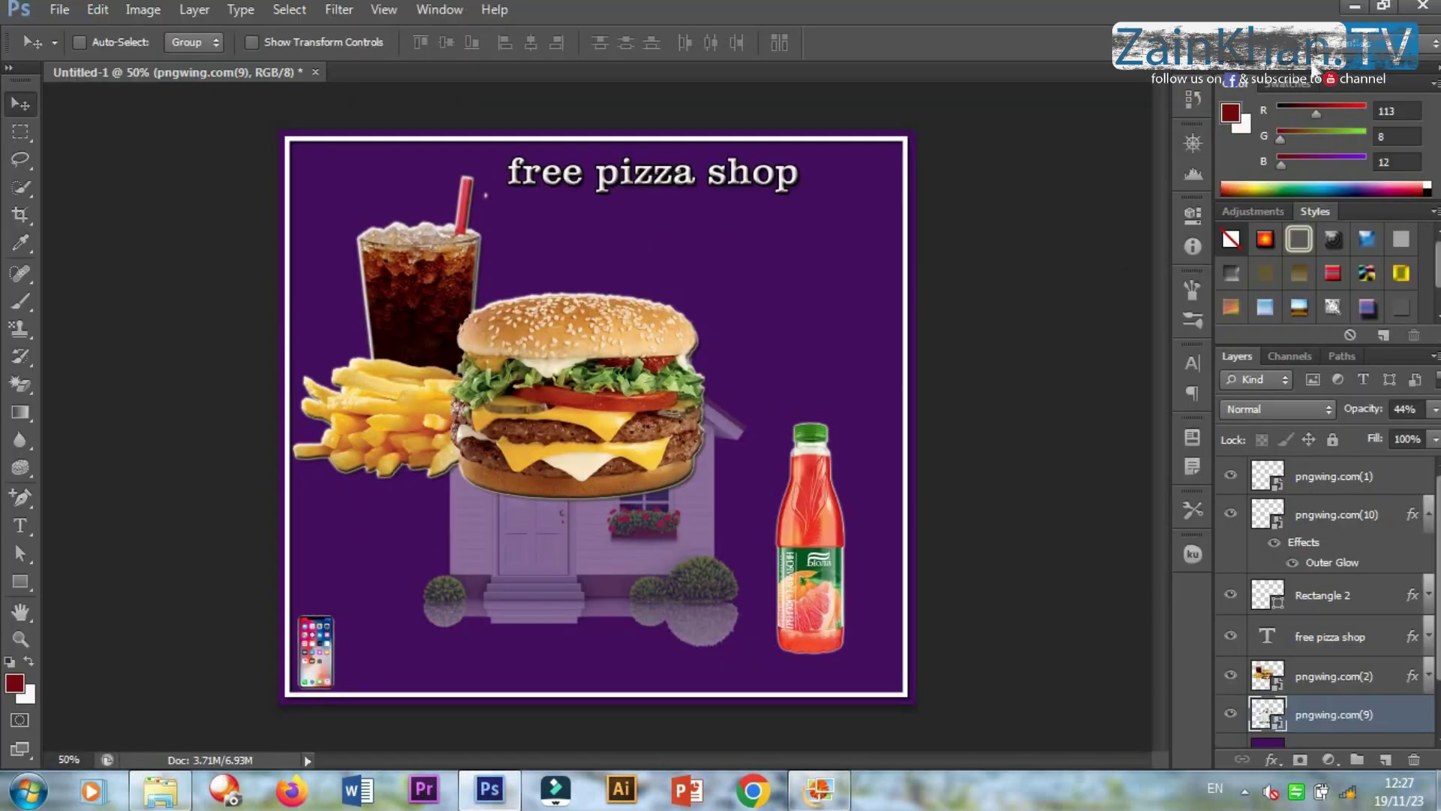
pyautogui.click(1355, 8)
pyautogui.click(1354, 9)
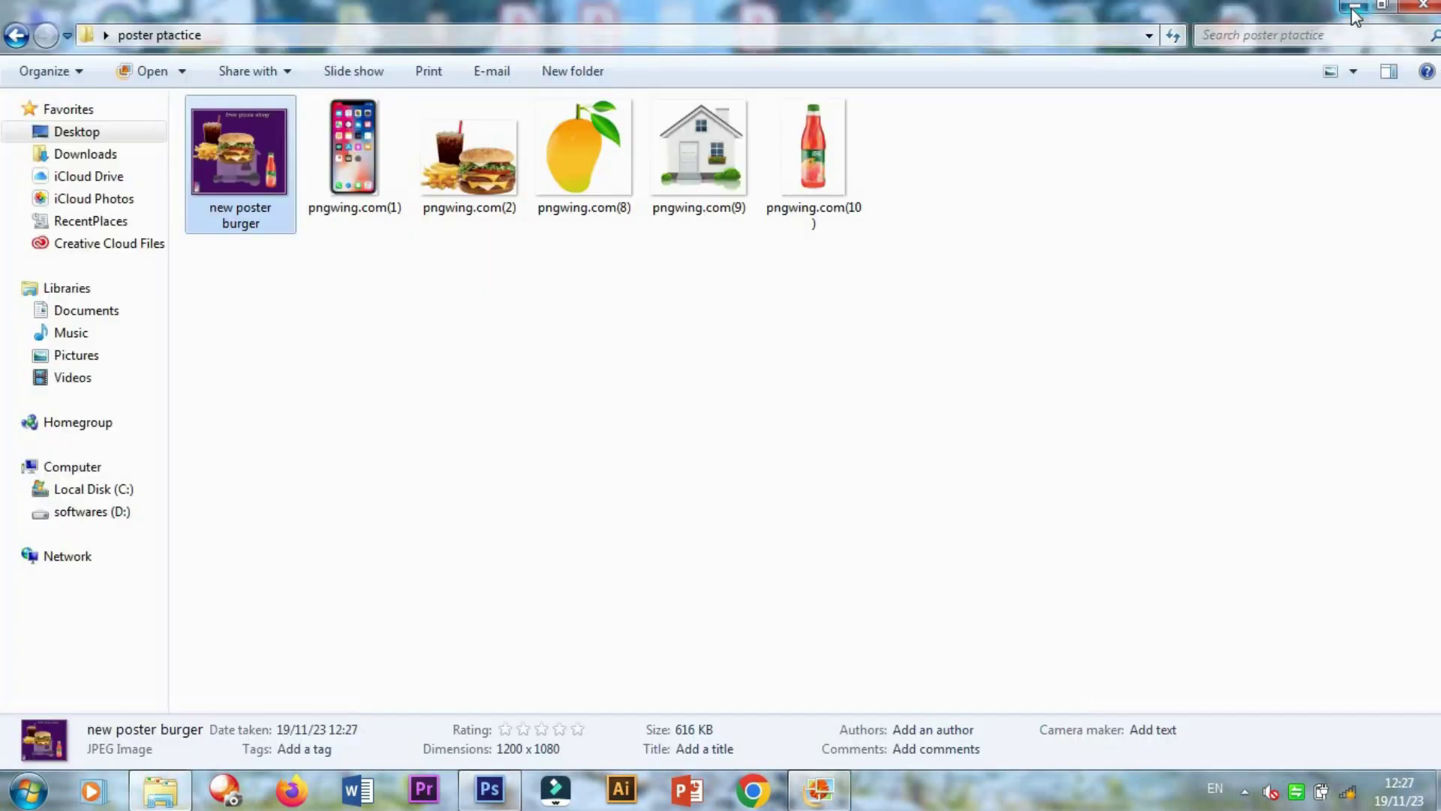